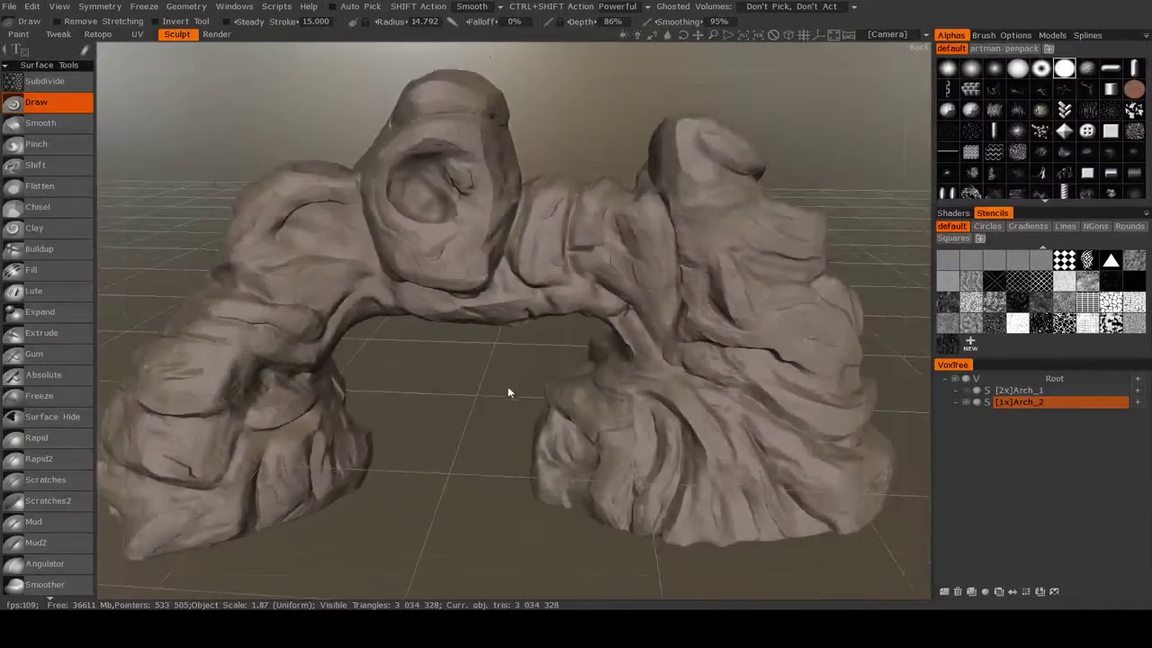
- Examine the Arch_2 rock arch sculpt and its surface detail from several angles
mouse_move(502, 393)
left_mouse_down()
mouse_move(450, 350)
mouse_move(486, 339)
mouse_move(428, 333)
mouse_move(498, 356)
left_mouse_up()
right_click_drag(498, 350, 529, 357)
left_click_drag(529, 357, 488, 361)
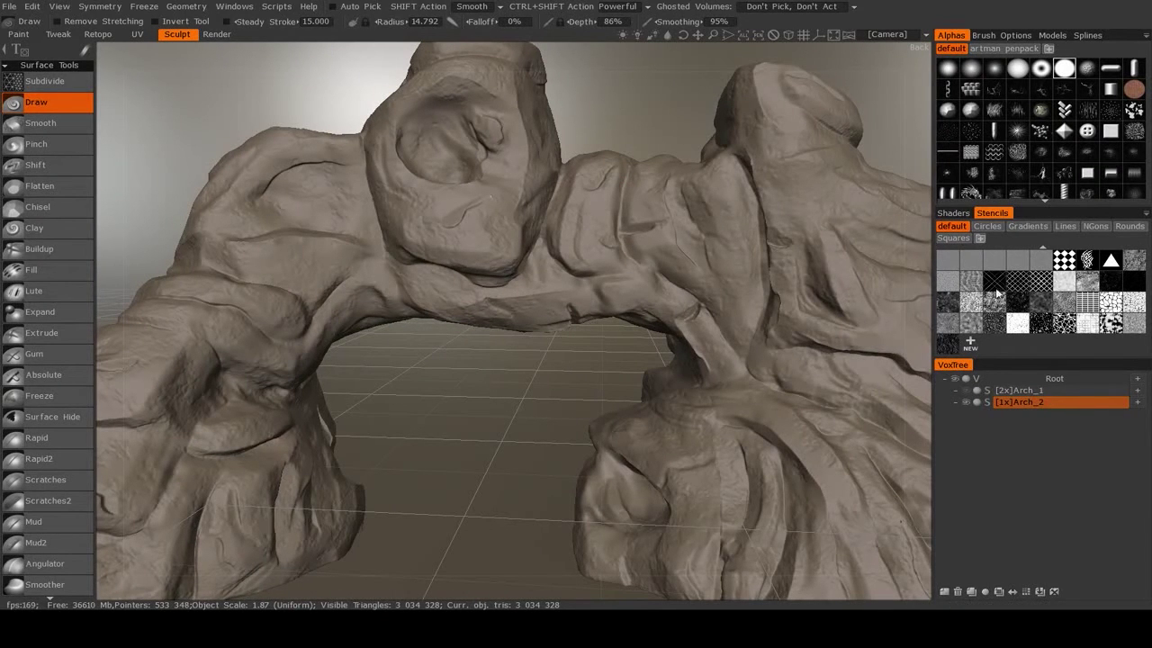
left_click_drag(490, 387, 478, 355)
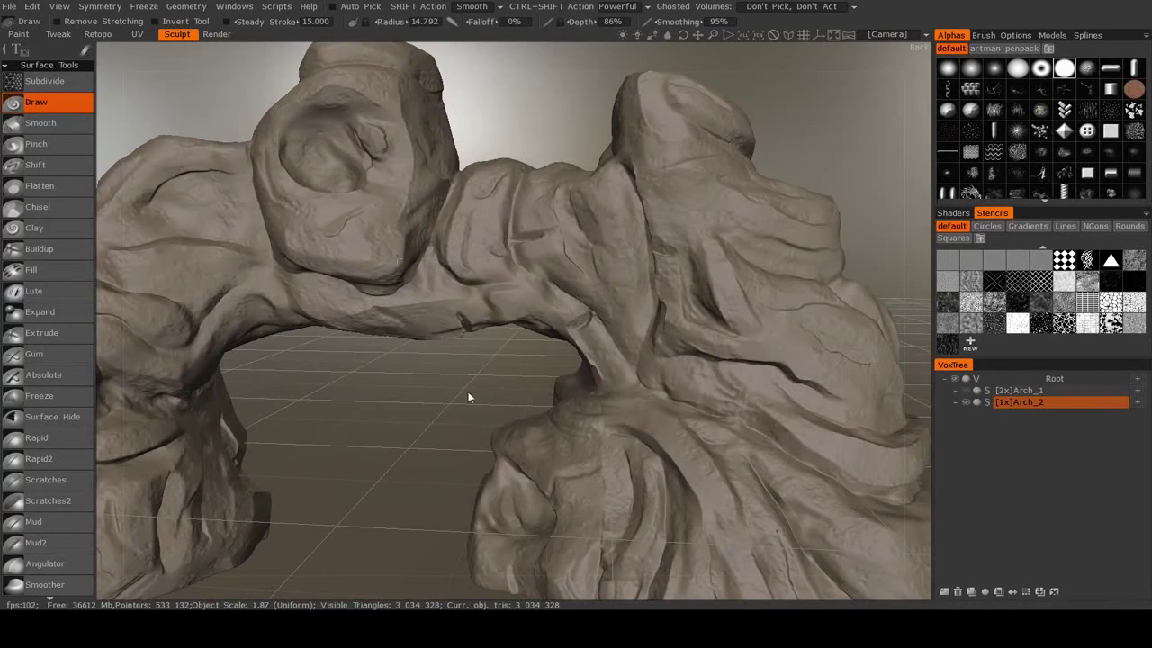
left_click_drag(471, 394, 529, 366)
mouse_move(584, 393)
left_mouse_down()
mouse_move(522, 378)
mouse_move(528, 398)
left_mouse_up()
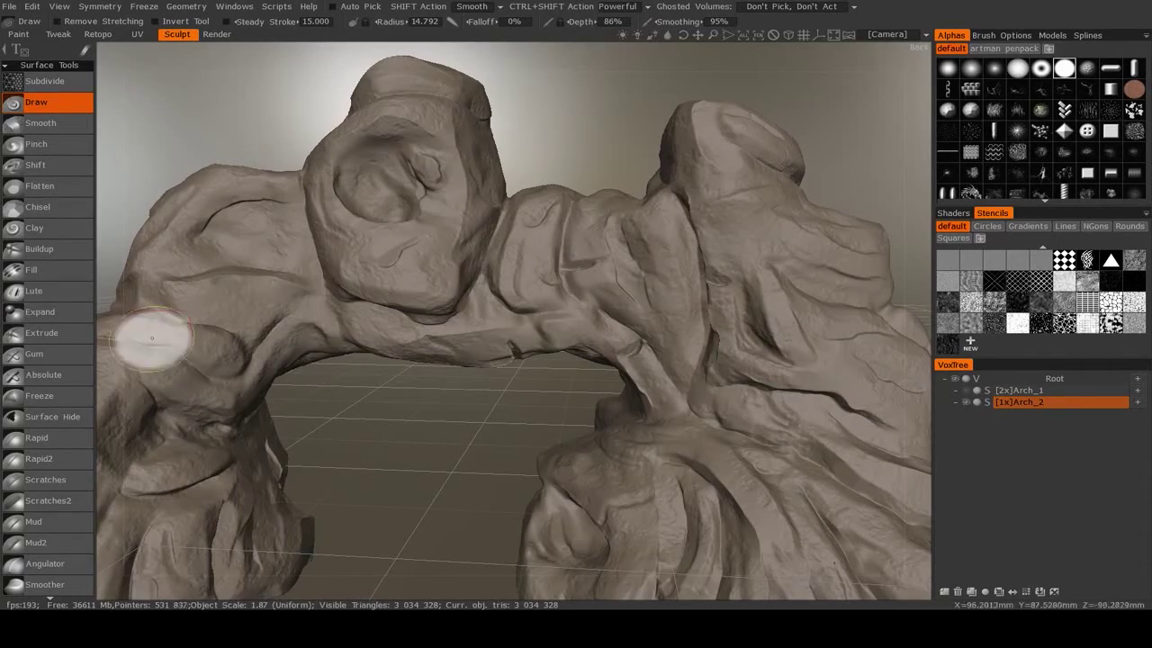
mouse_move(442, 360)
left_mouse_down()
mouse_move(465, 420)
mouse_move(334, 381)
mouse_move(442, 386)
mouse_move(394, 364)
mouse_move(436, 378)
mouse_move(478, 337)
mouse_move(606, 286)
mouse_move(634, 312)
mouse_move(574, 291)
mouse_move(496, 360)
mouse_move(531, 349)
mouse_move(545, 368)
mouse_move(529, 363)
left_mouse_up()
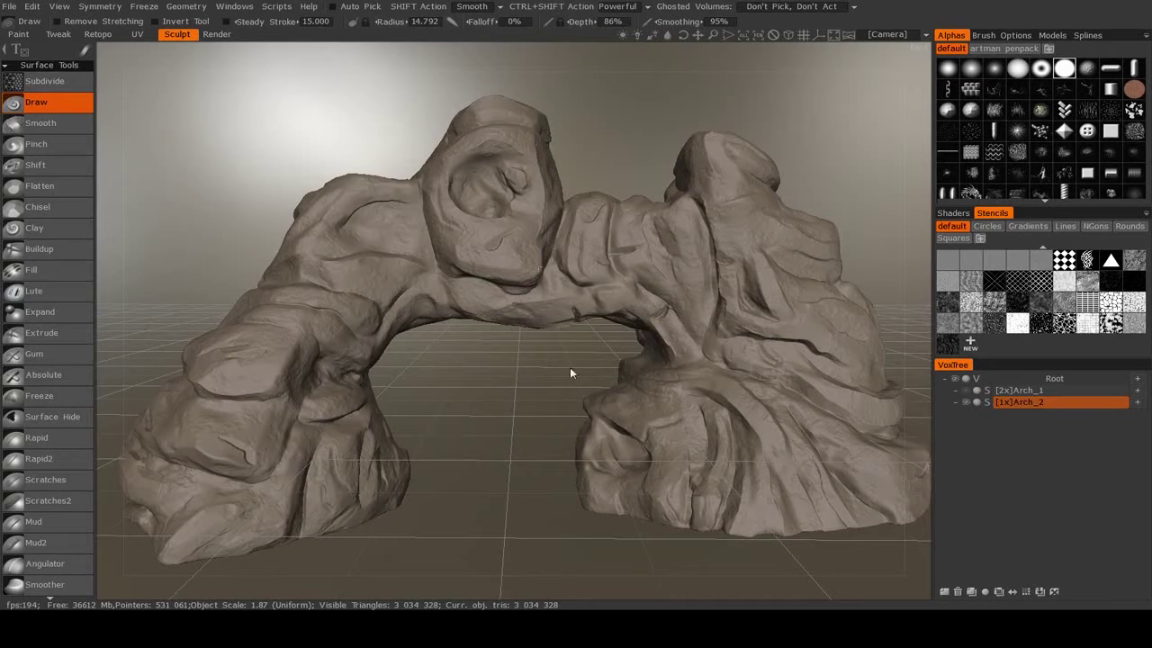
left_click_drag(557, 367, 527, 334)
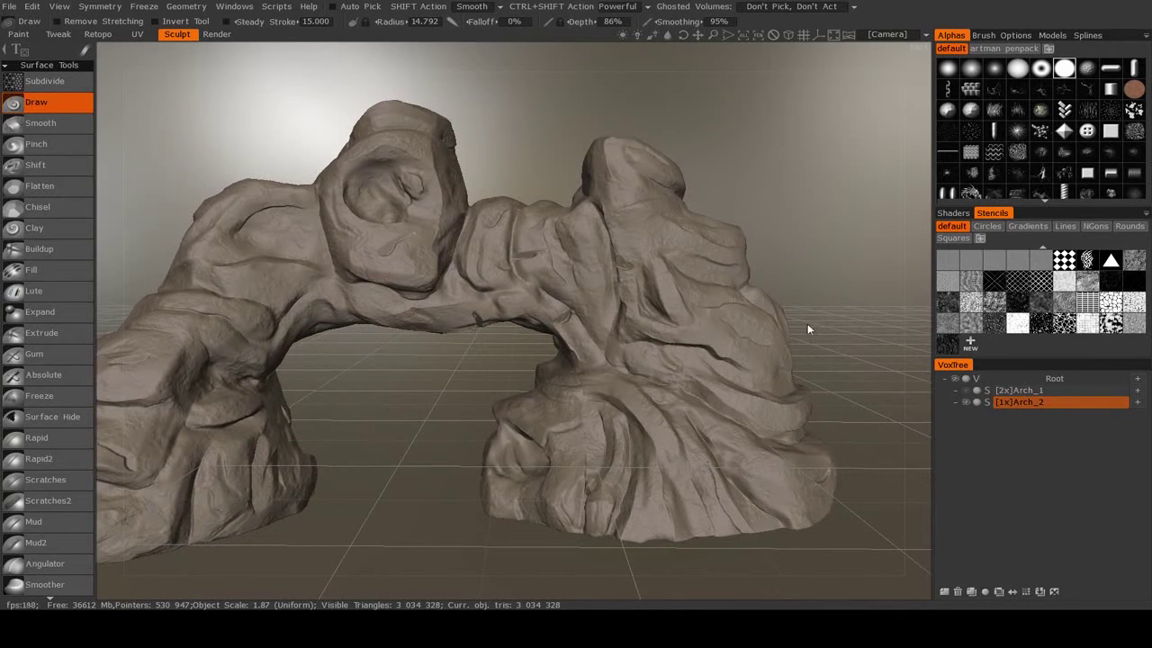
- Convert the Arch_2 volume from surface to voxel mode with a required poly count of 3,436,692
left_click(988, 403)
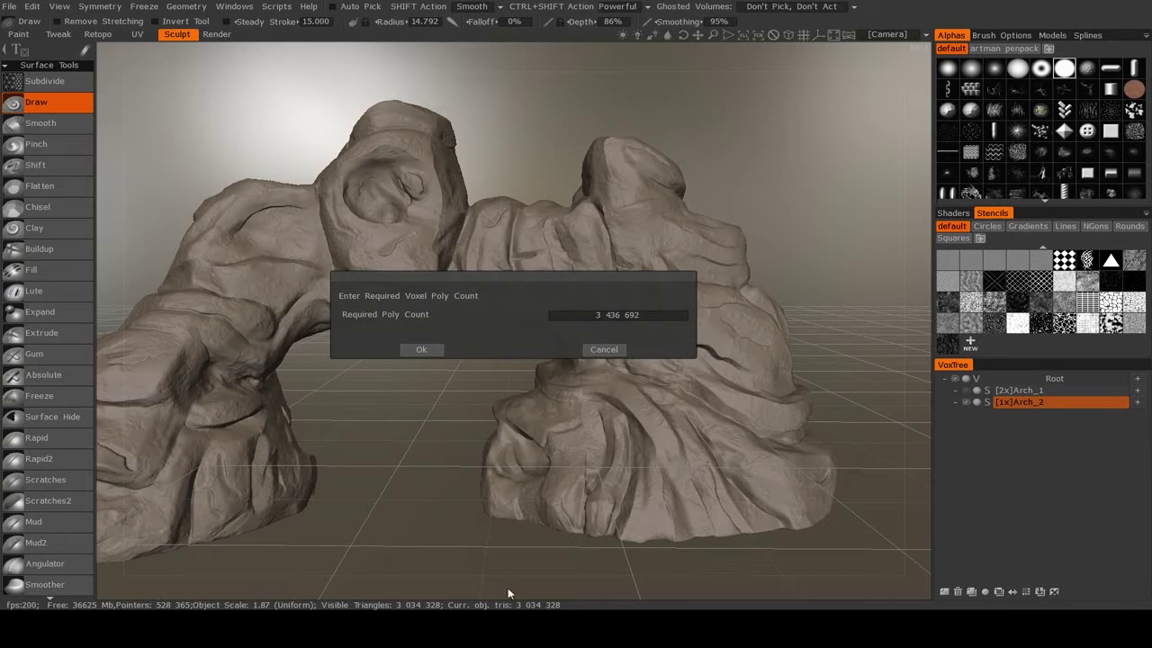
left_click(423, 350)
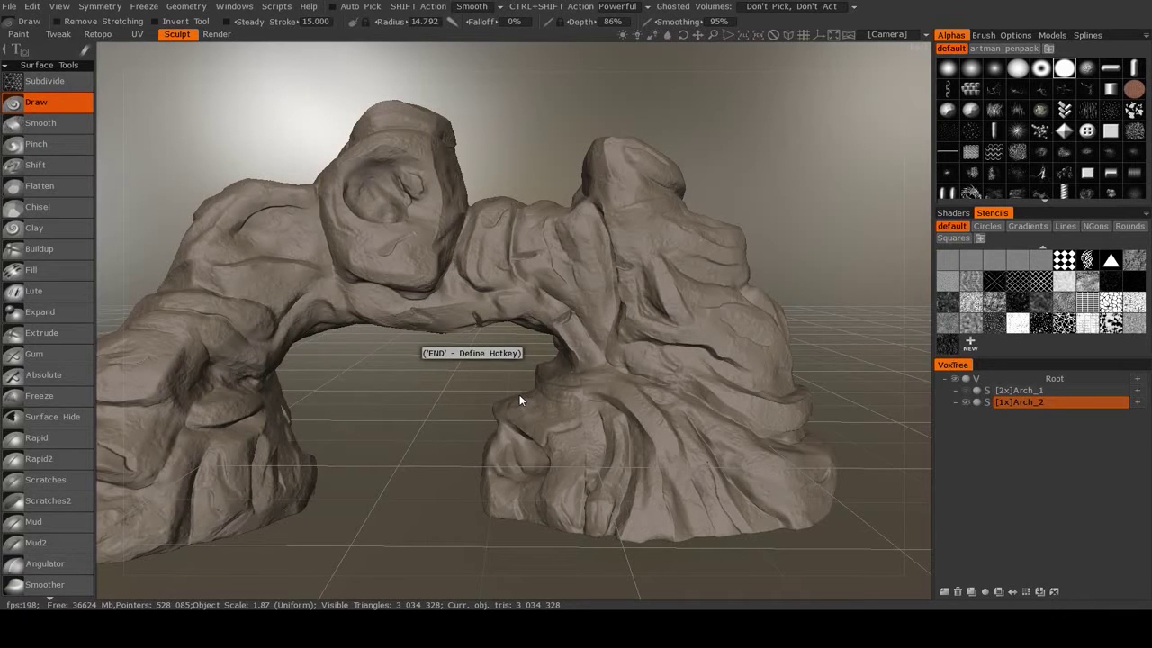
mouse_move(781, 256)
left_mouse_down()
mouse_move(792, 283)
mouse_move(823, 270)
left_mouse_up()
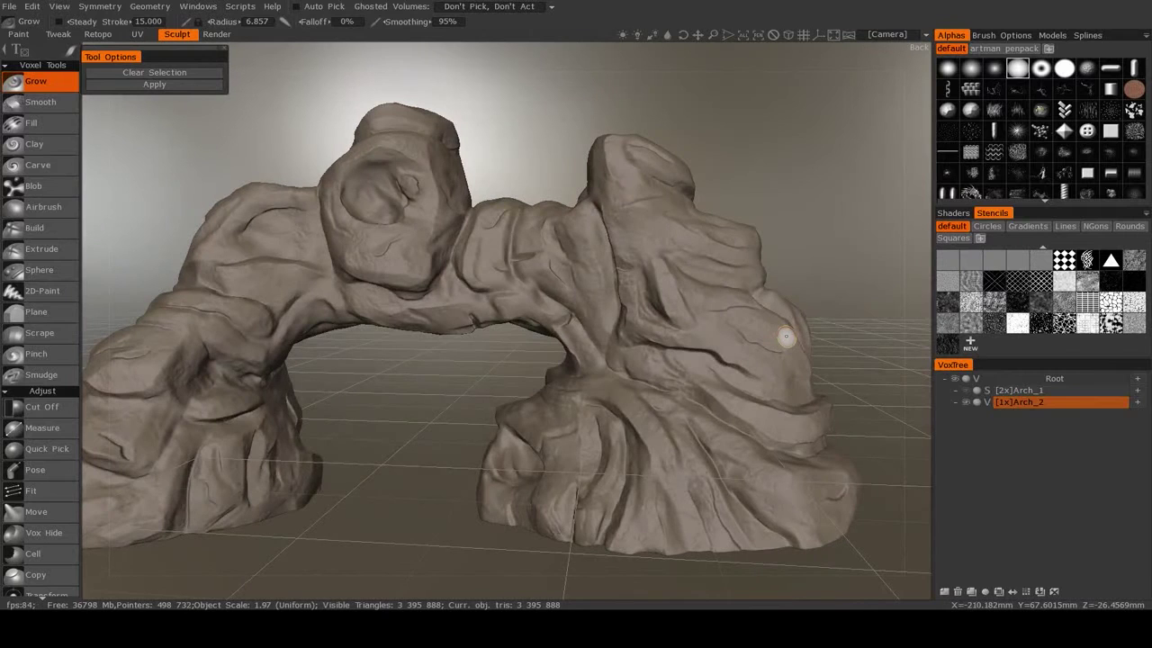
left_click_drag(442, 412, 369, 297)
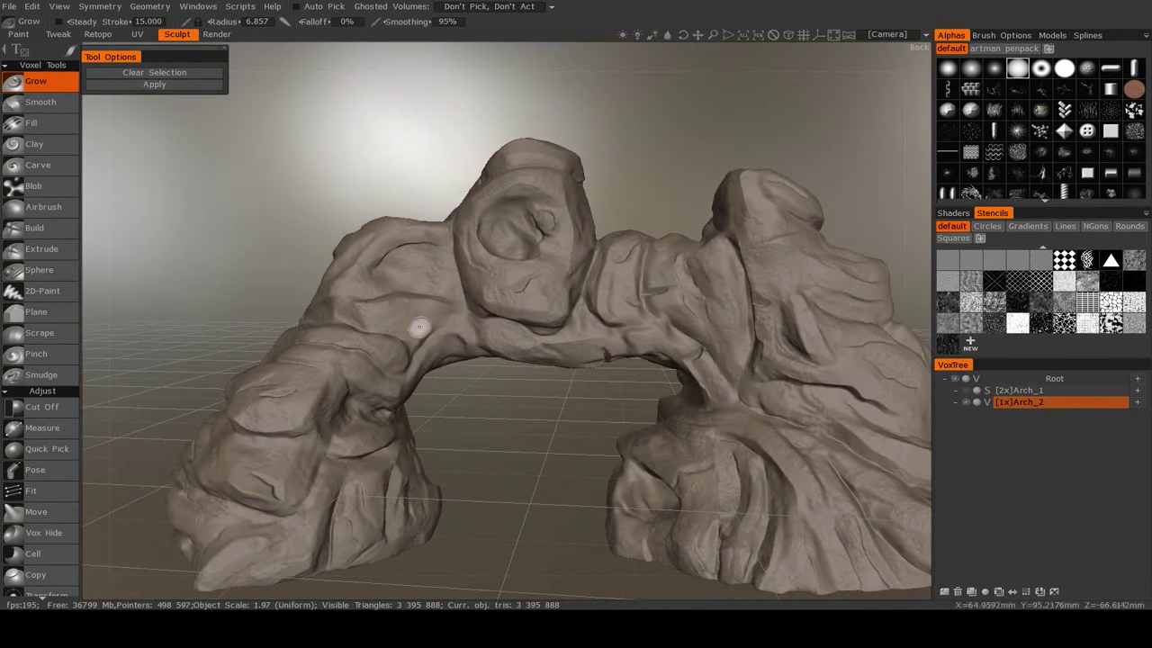
- Activate the voxel Build tool for sculpting the Arch_2 volume
left_click(50, 231)
left_click_drag(289, 319, 573, 354)
scroll(567, 349, "up", 3)
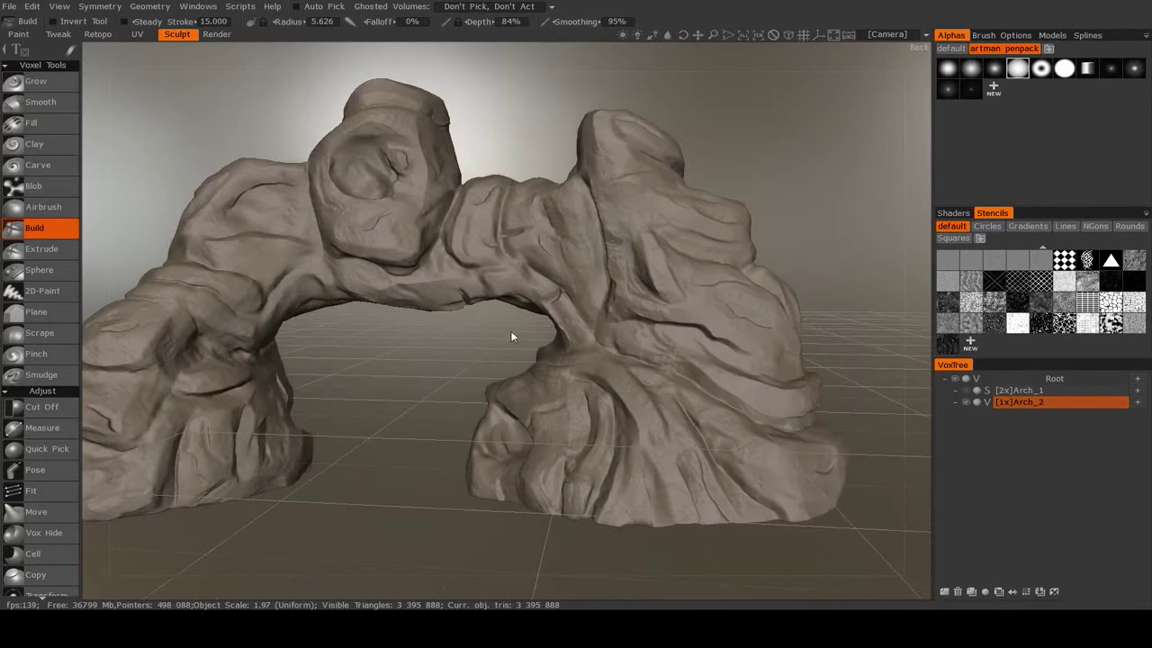
middle_click_drag(711, 257, 600, 288)
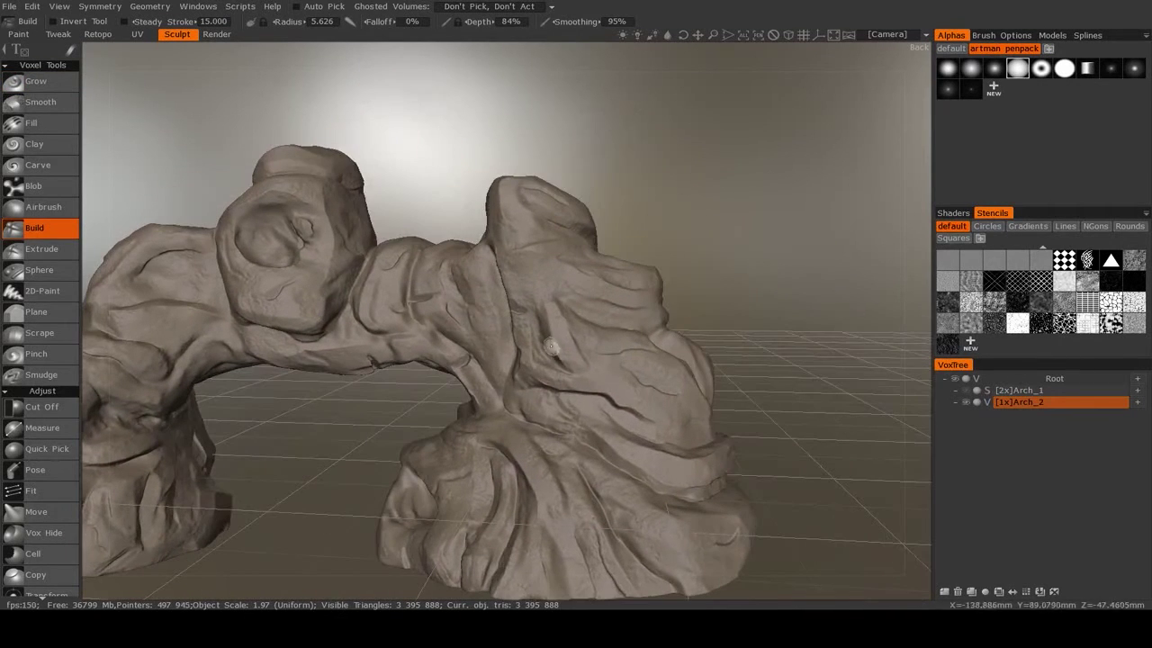
middle_click_drag(569, 374, 595, 317)
left_click_drag(737, 287, 603, 301)
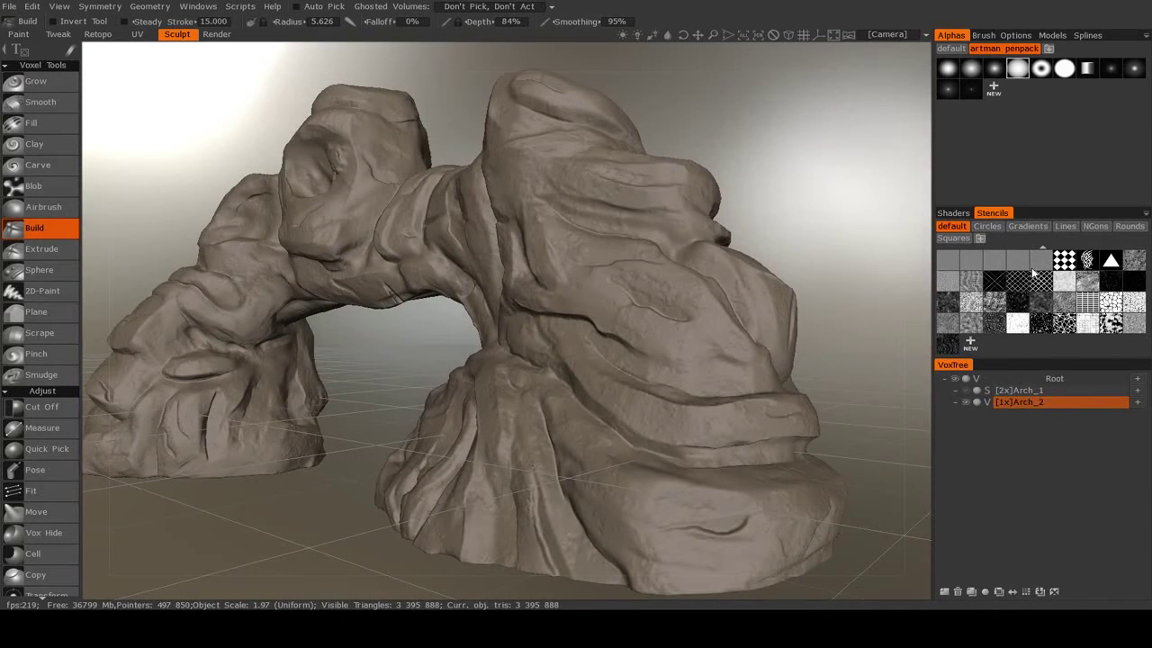
- Load a stencil for the Build brush, preview it at 90% opacity over the arch, and reduce the preview to 5%
scroll(1031, 287, "up", 1)
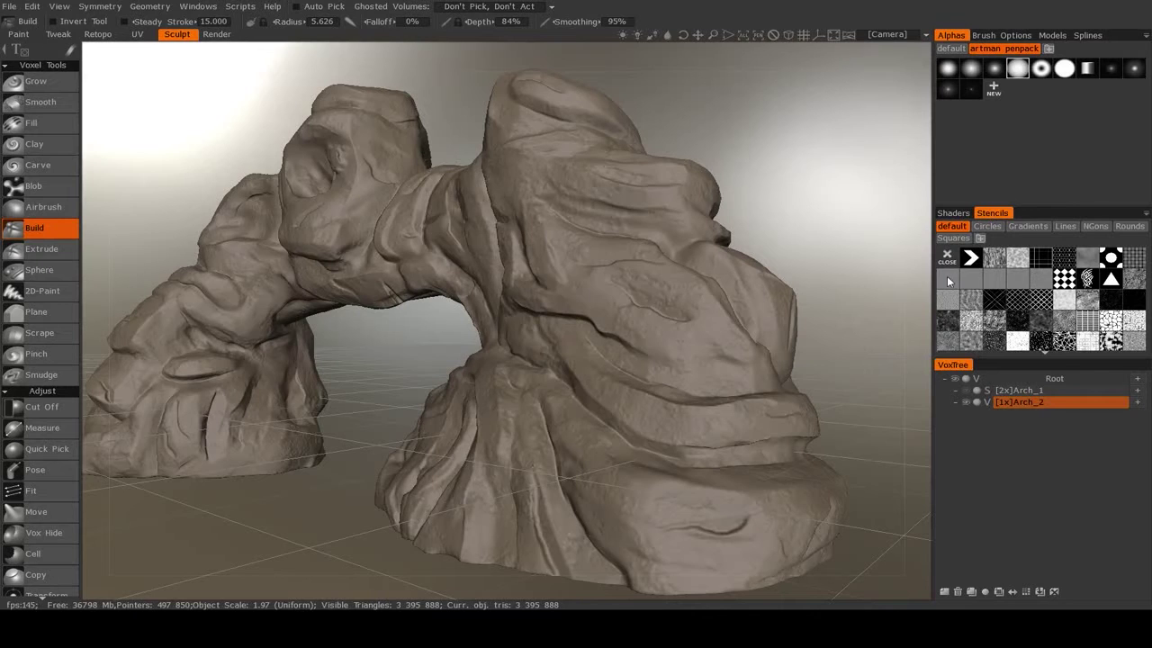
left_click(947, 281)
left_click(370, 69)
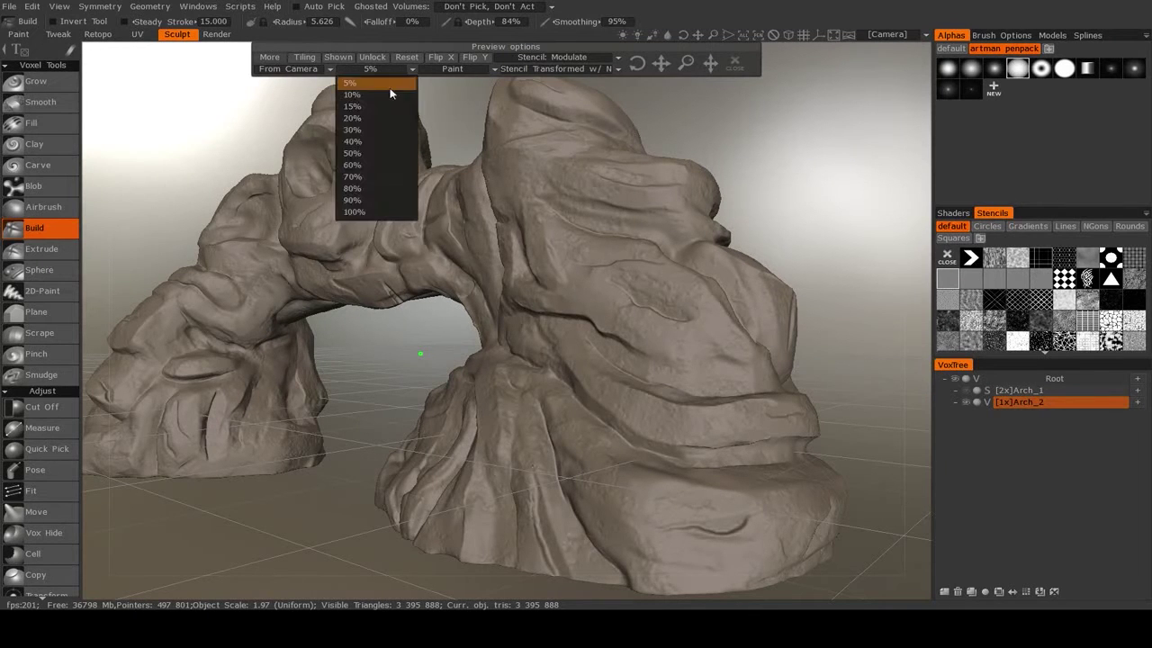
left_click(371, 199)
left_click_drag(430, 331, 471, 334)
left_click(371, 69)
left_click(378, 80)
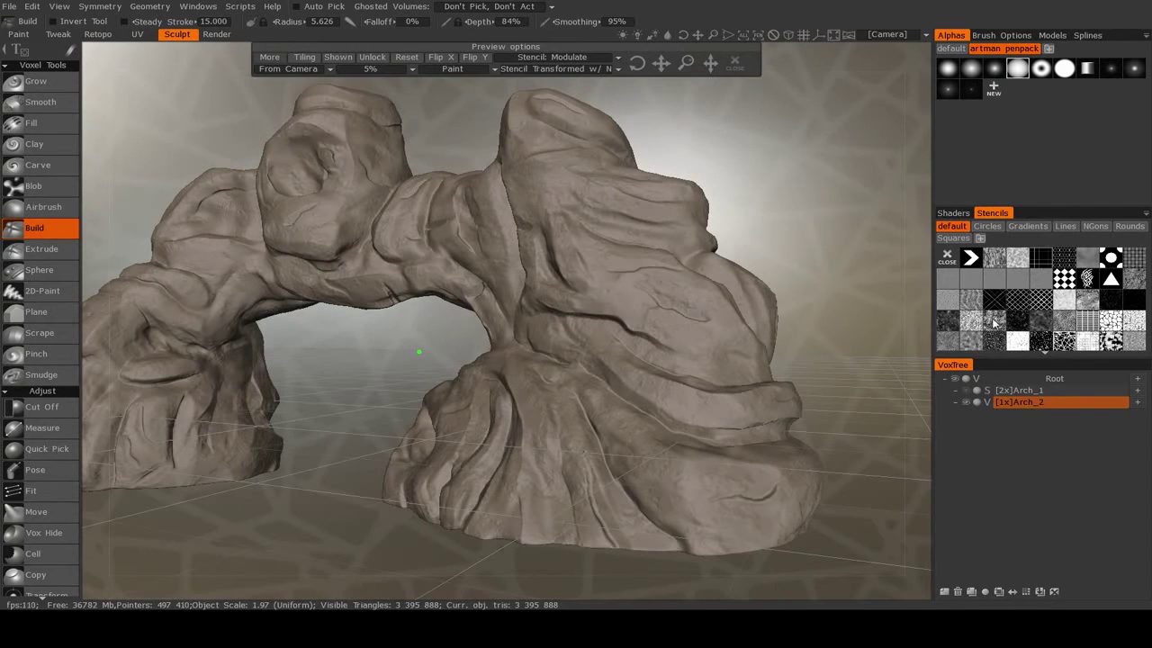
- Preview the crackle-pattern stencil at 60% opacity over the arch and return the preview opacity to 5%
left_click(371, 69)
left_click(375, 164)
left_click_drag(419, 351, 609, 331)
left_click(371, 69)
left_click(378, 80)
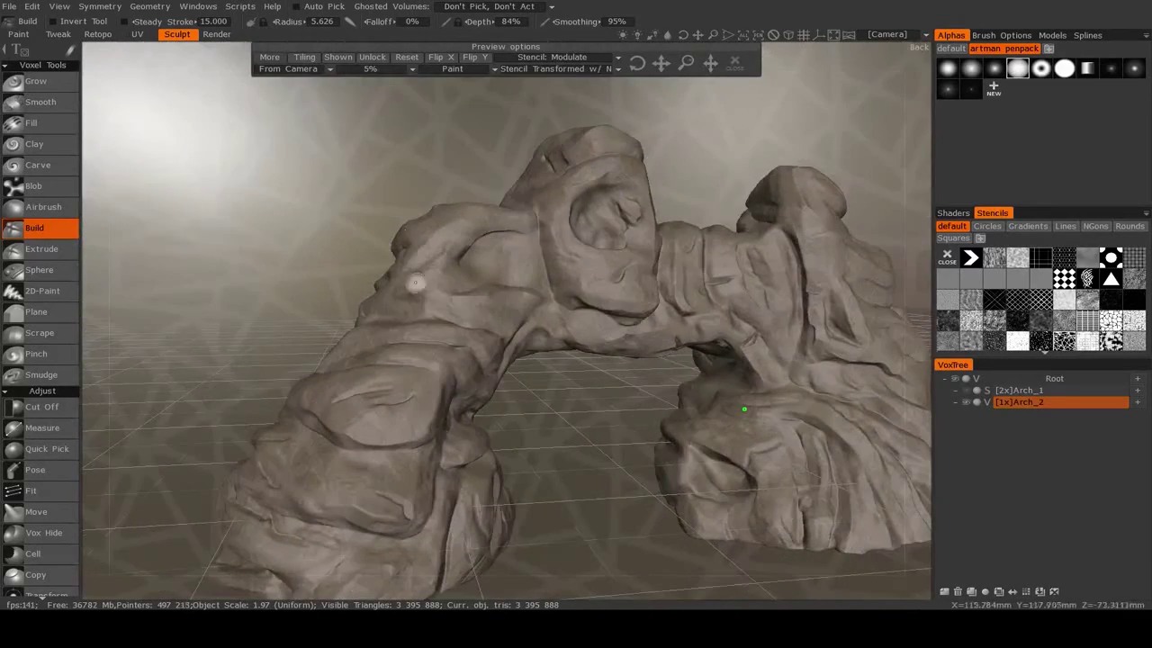
- Enlarge the Build brush radius to 18.430 and close the crackle-pattern stencil
right_click_drag(421, 301, 473, 300)
mouse_move(447, 275)
left_mouse_down()
mouse_move(389, 459)
mouse_move(361, 490)
left_mouse_up()
left_click_drag(534, 368, 564, 371)
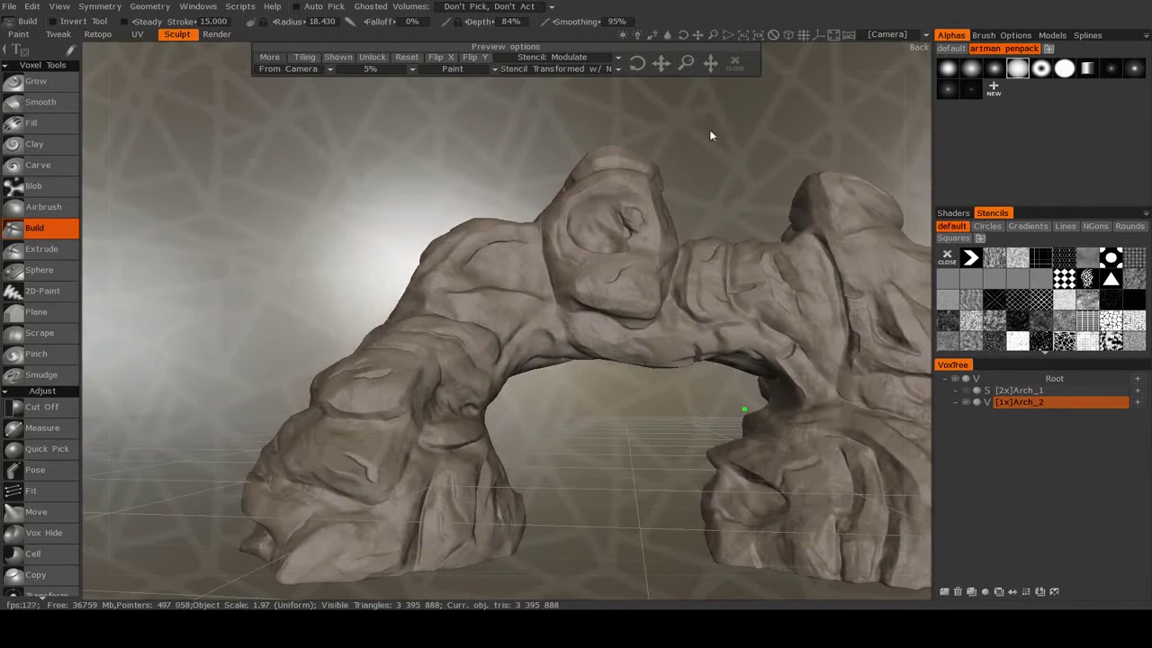
left_click(734, 63)
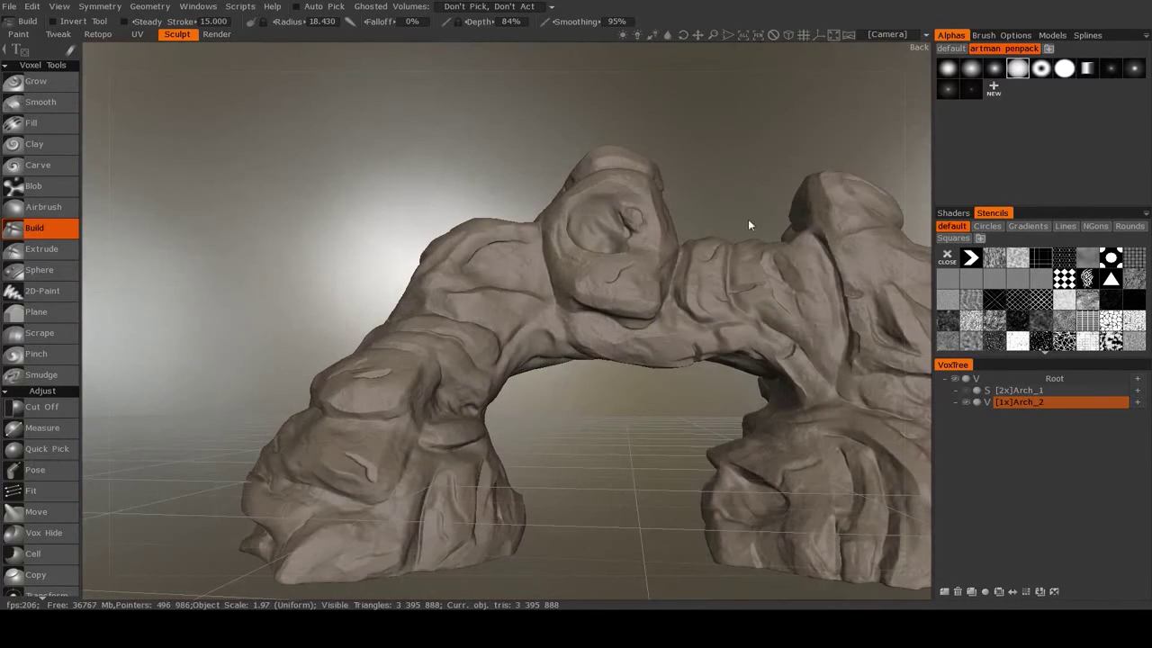
- Load the rough rock stencil, preview it at 90% opacity over the arch, and reduce the preview to 5%
left_click_drag(771, 237, 666, 243)
right_click_drag(504, 396, 585, 393)
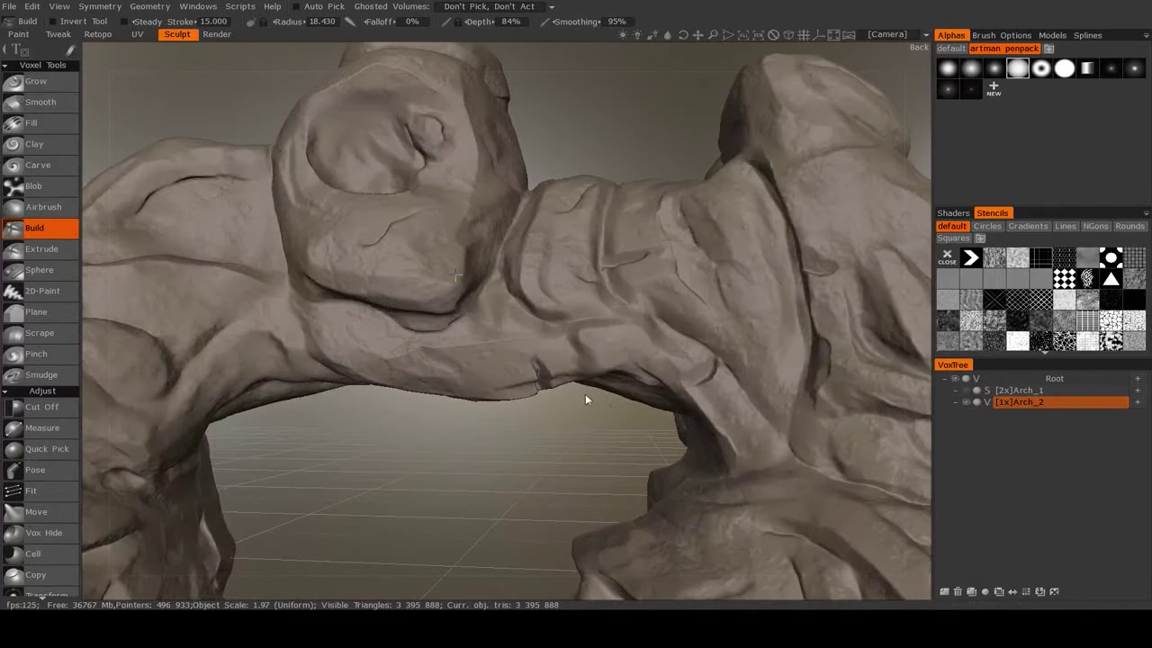
left_click(1135, 282)
left_click(391, 69)
left_click(372, 200)
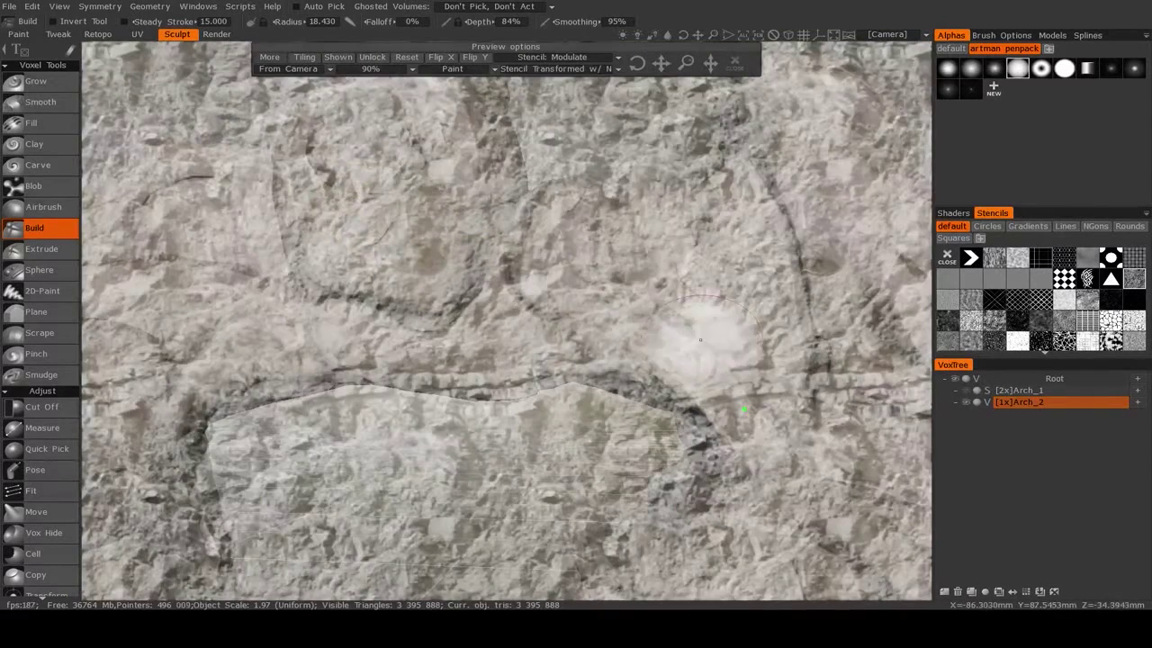
middle_click_drag(700, 257, 621, 277, "alt")
right_click_drag(621, 276, 602, 296, "alt")
mouse_move(602, 296)
left_mouse_down("alt")
mouse_move(582, 330)
mouse_move(575, 299)
left_mouse_up("alt")
left_click(401, 69)
left_click(373, 84)
- Set the Build brush radius to 14.066 and try brushing rock stencil texture onto the narrow end of the arch
scroll(543, 403, "up", 3)
mouse_move(545, 403)
left_mouse_down("alt")
mouse_move(711, 360)
mouse_move(607, 342)
mouse_move(597, 365)
left_mouse_up("alt")
mouse_move(492, 290)
right_mouse_down()
mouse_move(468, 293)
mouse_move(478, 295)
right_mouse_up()
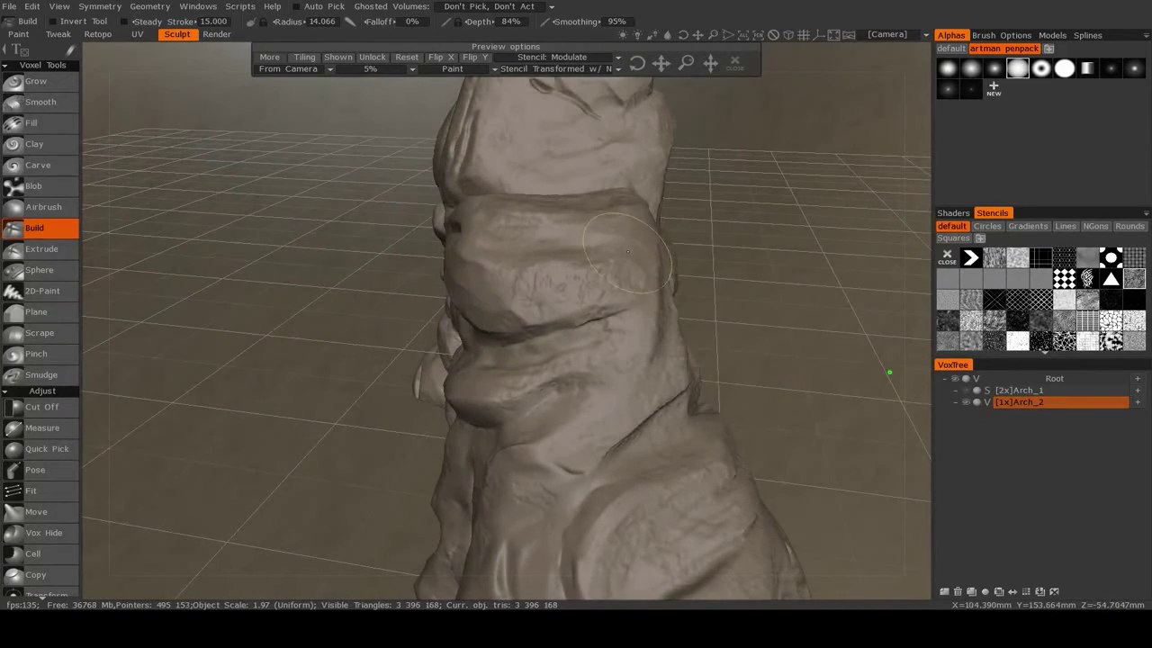
mouse_move(513, 358)
left_mouse_down()
mouse_move(551, 367)
mouse_move(498, 351)
mouse_move(468, 396)
left_mouse_up()
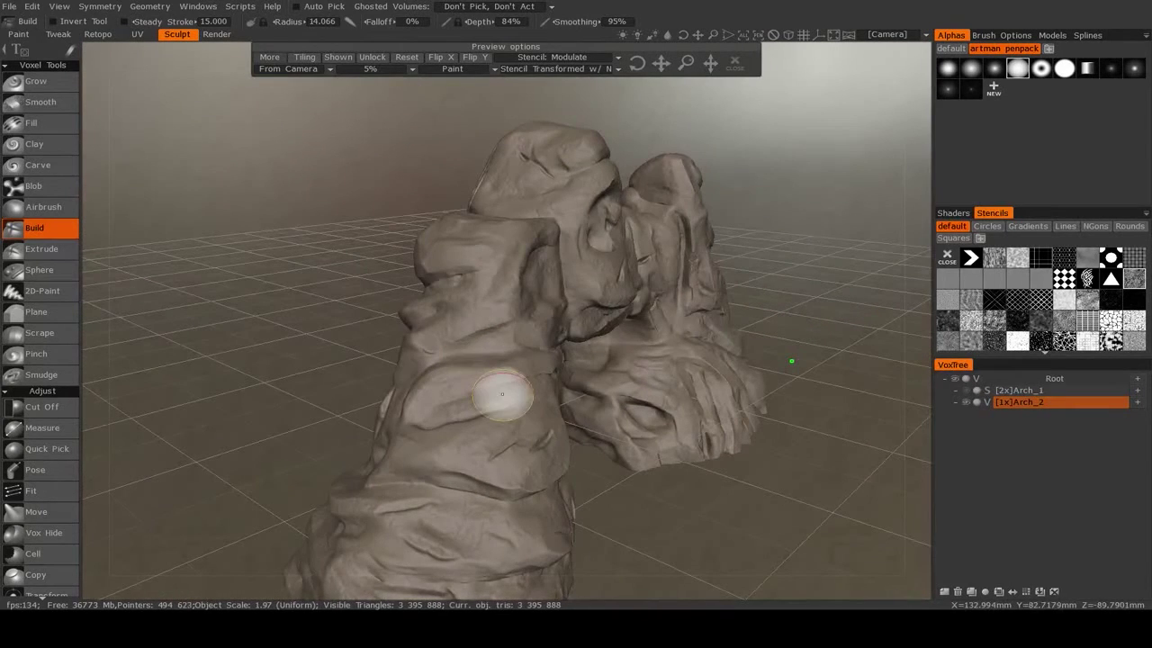
- Resample Arch_2 to a required poly count of 10,000,000 with Good resampling quality
scroll(76, 349, "down", 2)
scroll(54, 387, "down", 15)
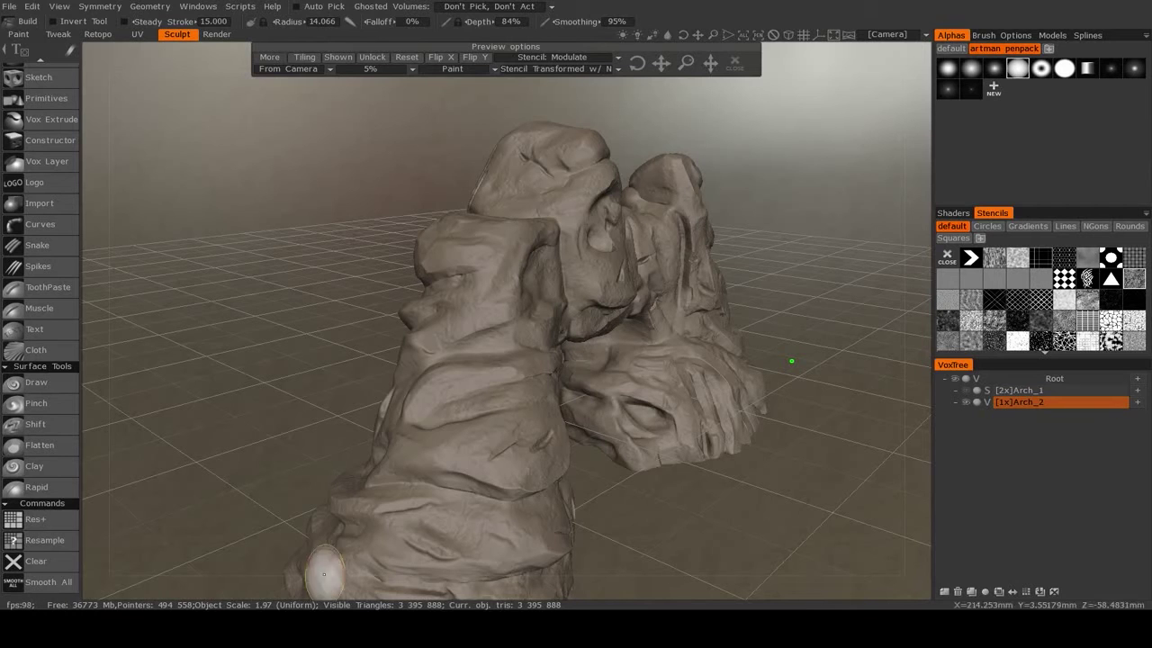
left_click(54, 538)
left_click(594, 322)
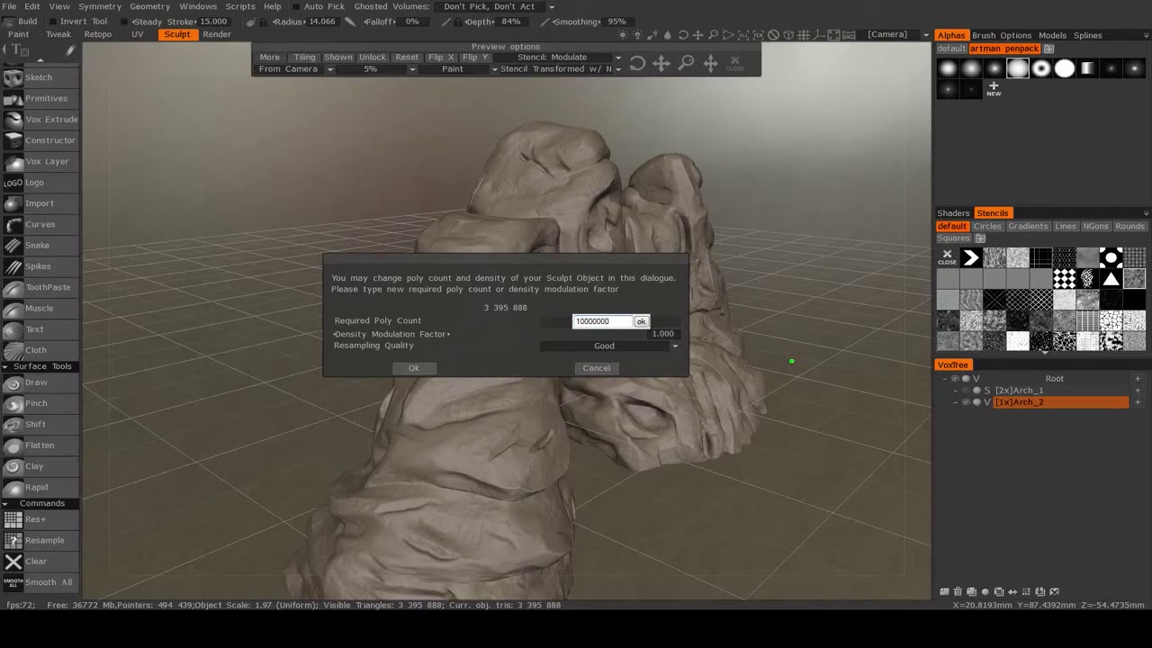
type("10000000")
key("Return")
left_click(420, 368)
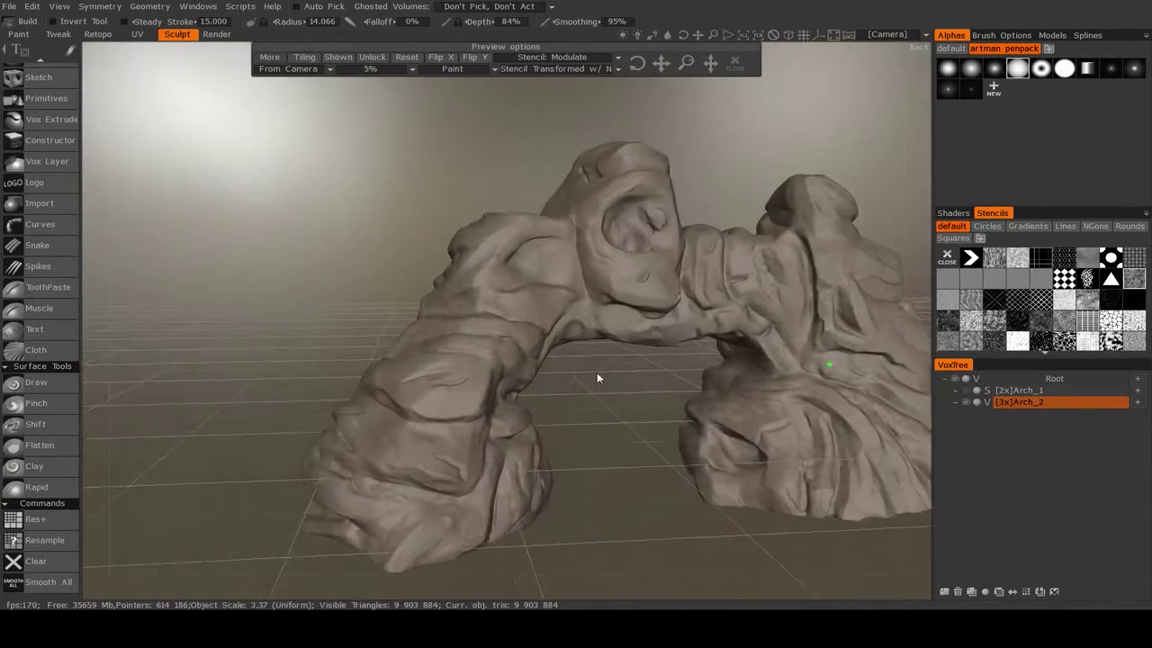
- Brush rock stencil texture onto the upper ridge at the narrow end of the resampled arch
left_click_drag(596, 378, 909, 393)
right_click(644, 360)
left_click(883, 441)
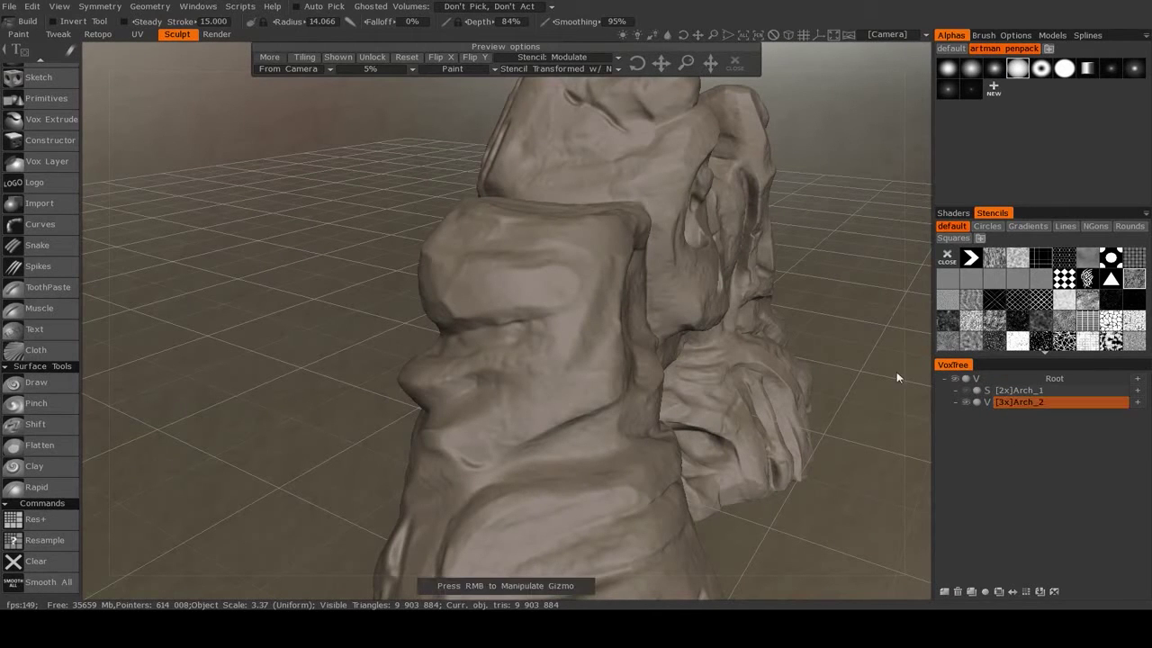
left_click_drag(560, 290, 486, 284)
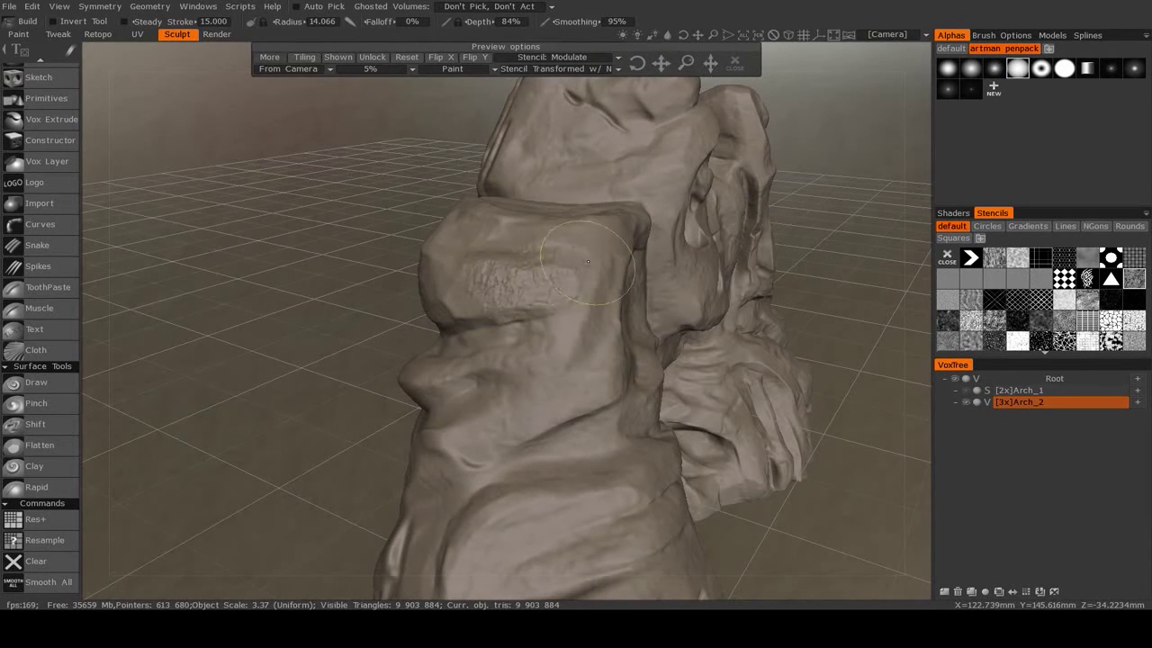
left_click_drag(594, 256, 559, 292)
- Face the front side of the arch and raise the rock stencil's preview opacity to 30%
left_click_drag(559, 292, 820, 384, "alt")
middle_click_drag(820, 383, 699, 389, "alt")
left_click_drag(574, 351, 620, 339, "alt")
mouse_move(620, 339)
right_mouse_down("alt")
mouse_move(746, 332)
mouse_move(630, 360)
right_mouse_up("alt")
left_click_drag(630, 360, 694, 281, "alt")
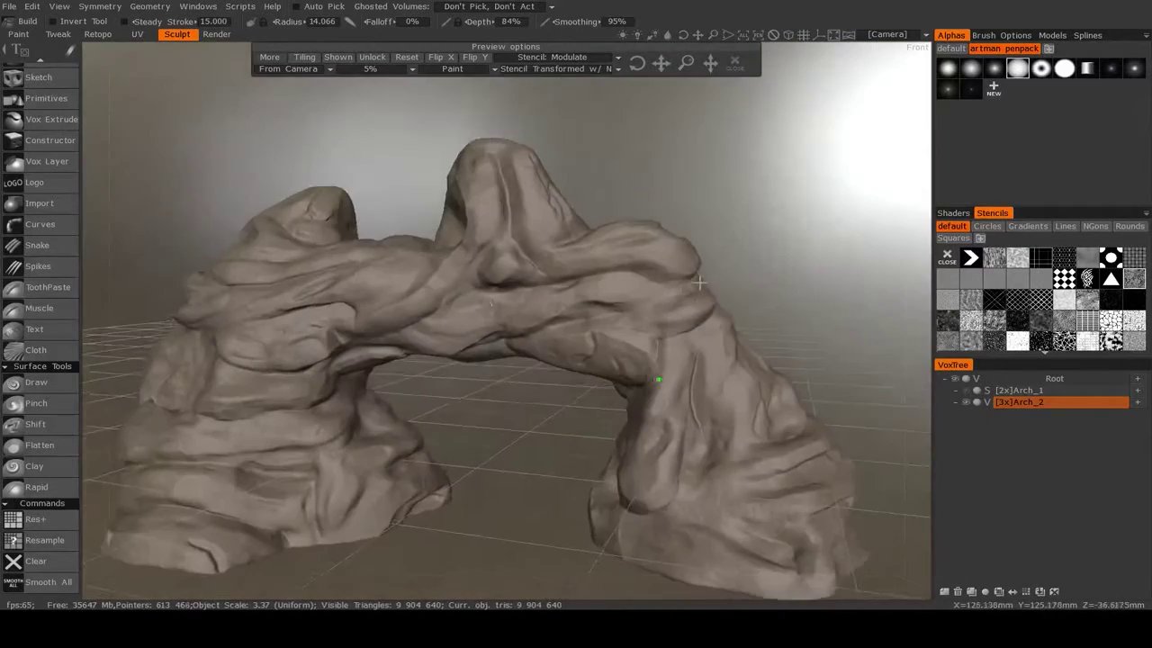
middle_click_drag(694, 281, 674, 303)
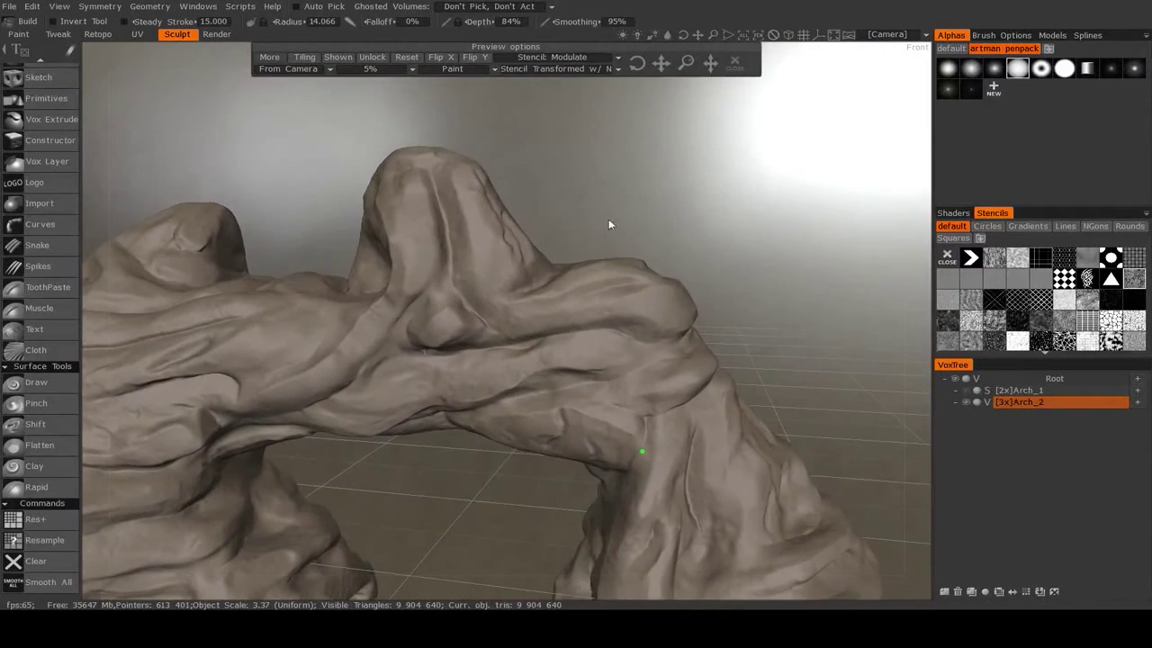
middle_click_drag(600, 226, 501, 296)
left_click(400, 69)
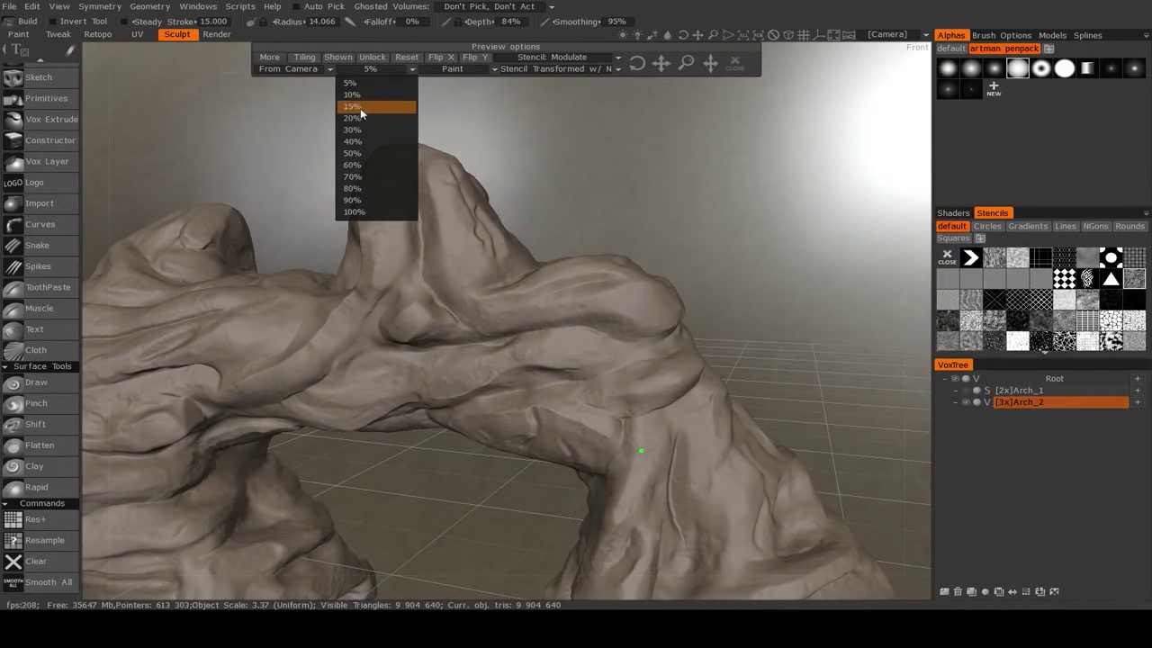
left_click(360, 132)
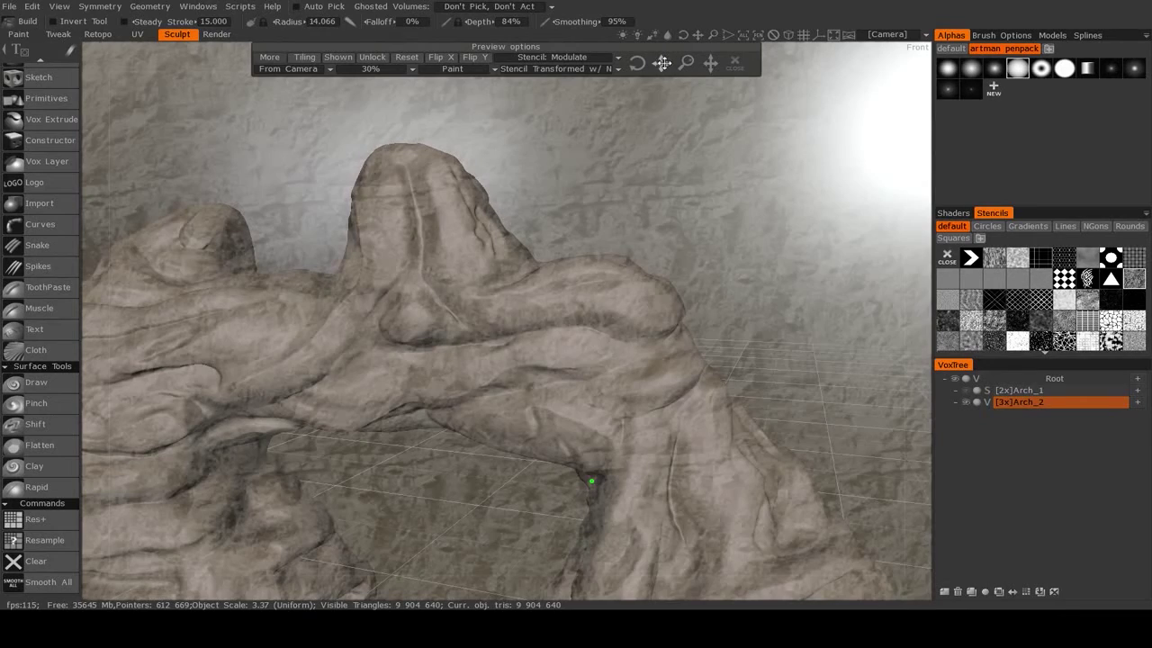
- Reposition and rotate the rock stencil over the arch, and reduce its preview opacity to 5%
left_click_drag(664, 63, 570, 178)
mouse_move(640, 68)
left_mouse_down()
mouse_move(669, 79)
mouse_move(649, 81)
left_mouse_up()
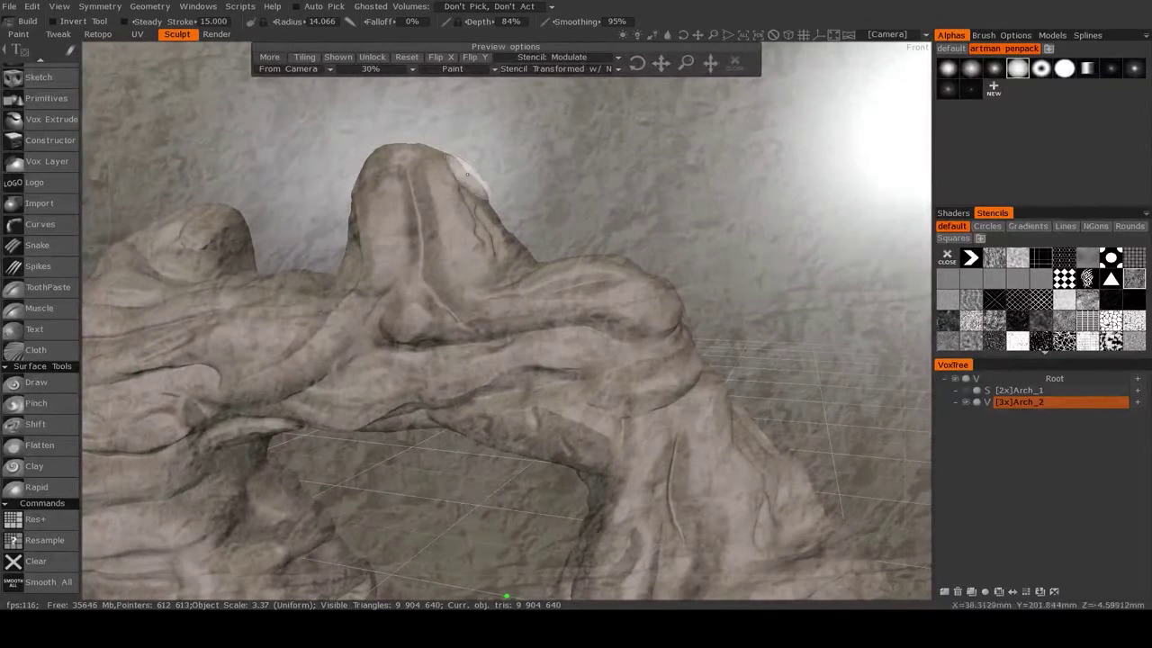
left_click(390, 75)
left_click(373, 107)
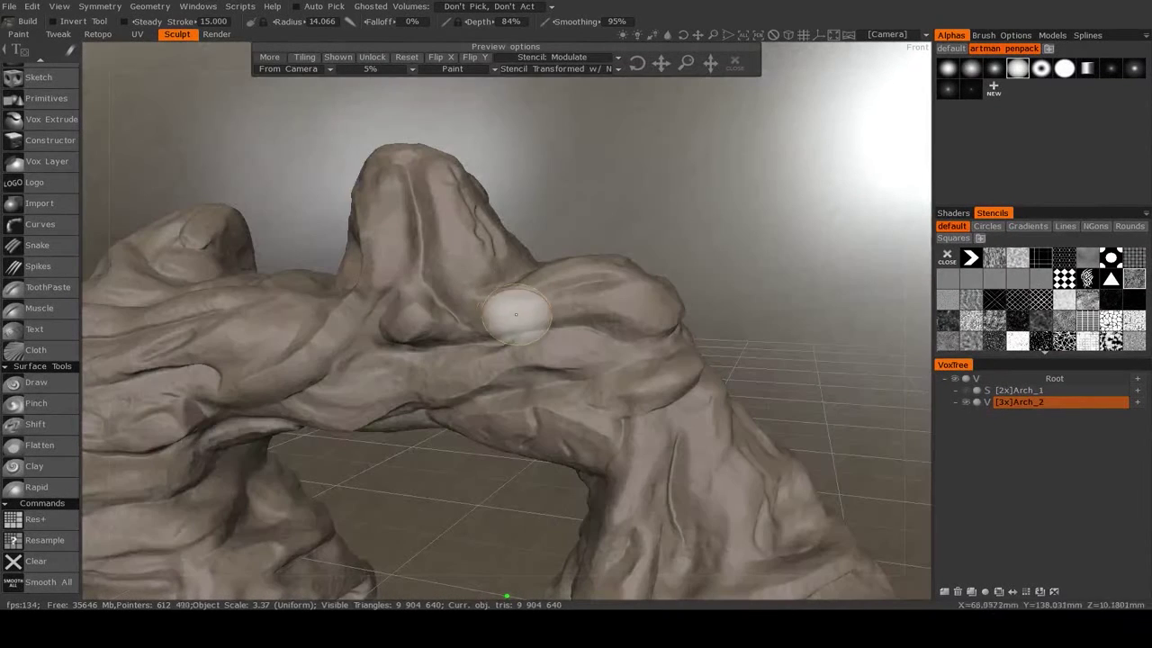
- Reduce the Build brush depth to 47% and brush rock stencil texture along the rounded ridge beside the central peak
mouse_move(628, 292)
left_mouse_down("shift")
mouse_move(663, 303)
mouse_move(476, 314)
mouse_move(491, 279)
mouse_move(472, 285)
mouse_move(455, 265)
mouse_move(466, 286)
mouse_move(455, 257)
mouse_move(477, 301)
left_mouse_up("shift")
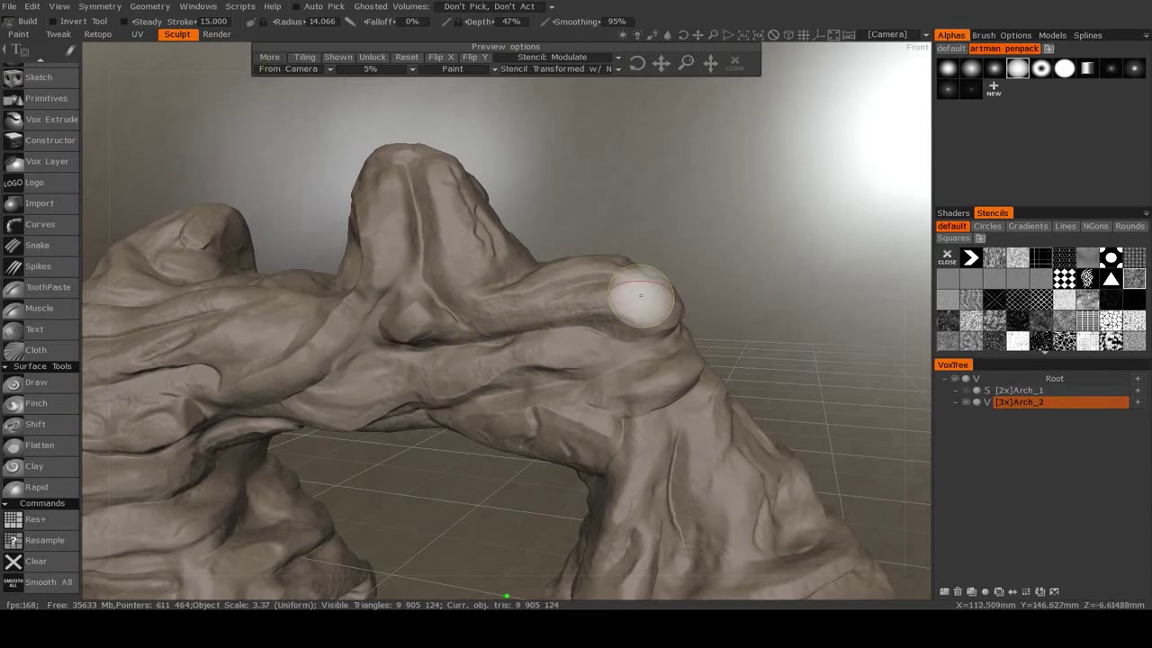
left_click_drag(668, 315, 568, 273)
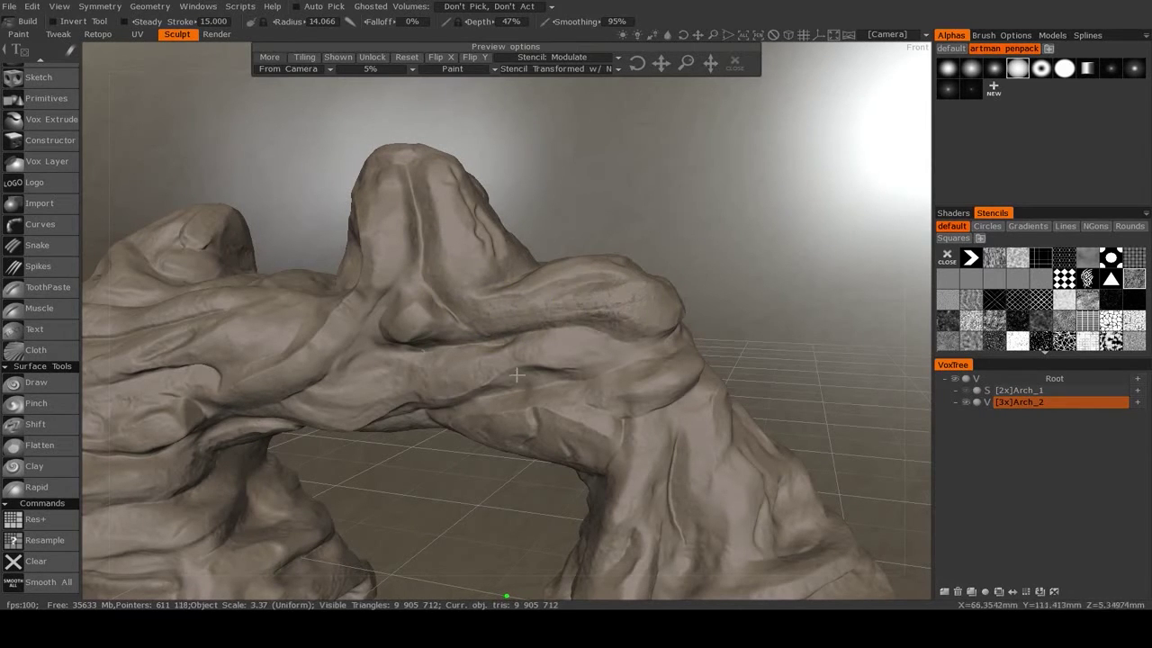
- Set the rock stencil's preview opacity to 10% and brush texture along the long upper ridge at the arch's wide end
left_click_drag(514, 378, 567, 378, "alt")
right_click_drag(567, 378, 530, 351, "alt")
left_click_drag(530, 352, 540, 349, "alt")
middle_click_drag(539, 349, 738, 324, "alt")
mouse_move(738, 324)
left_mouse_down("alt")
mouse_move(802, 303)
mouse_move(765, 360)
mouse_move(734, 355)
left_mouse_up("alt")
left_click(413, 74)
left_click(389, 93)
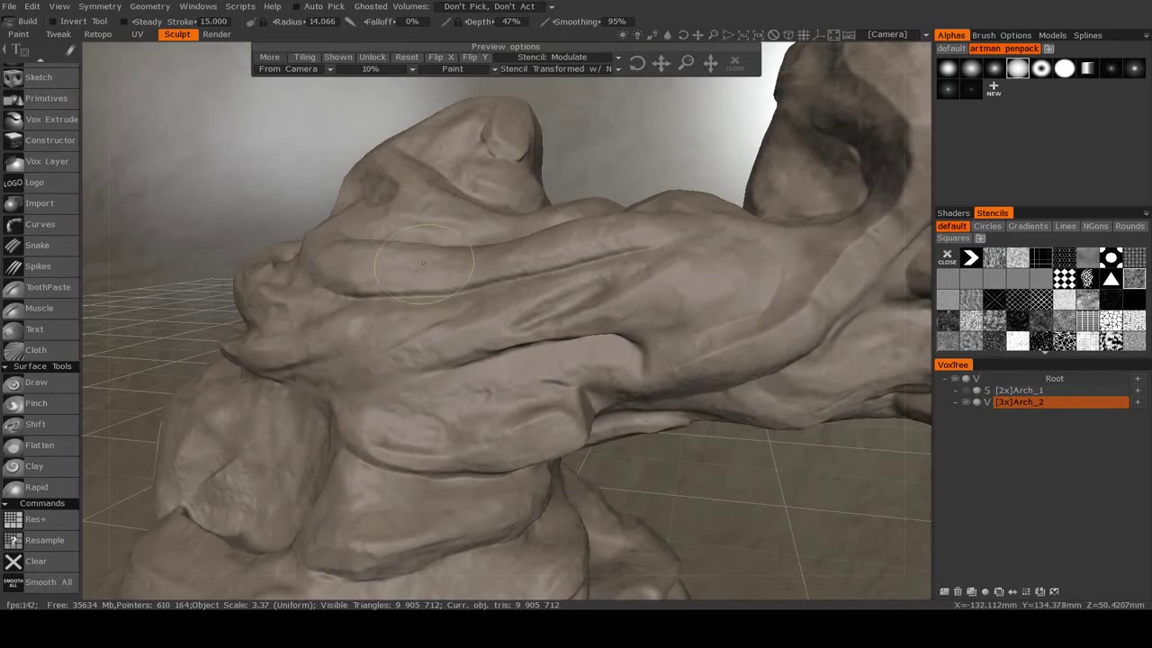
scroll(630, 236, "down", 6)
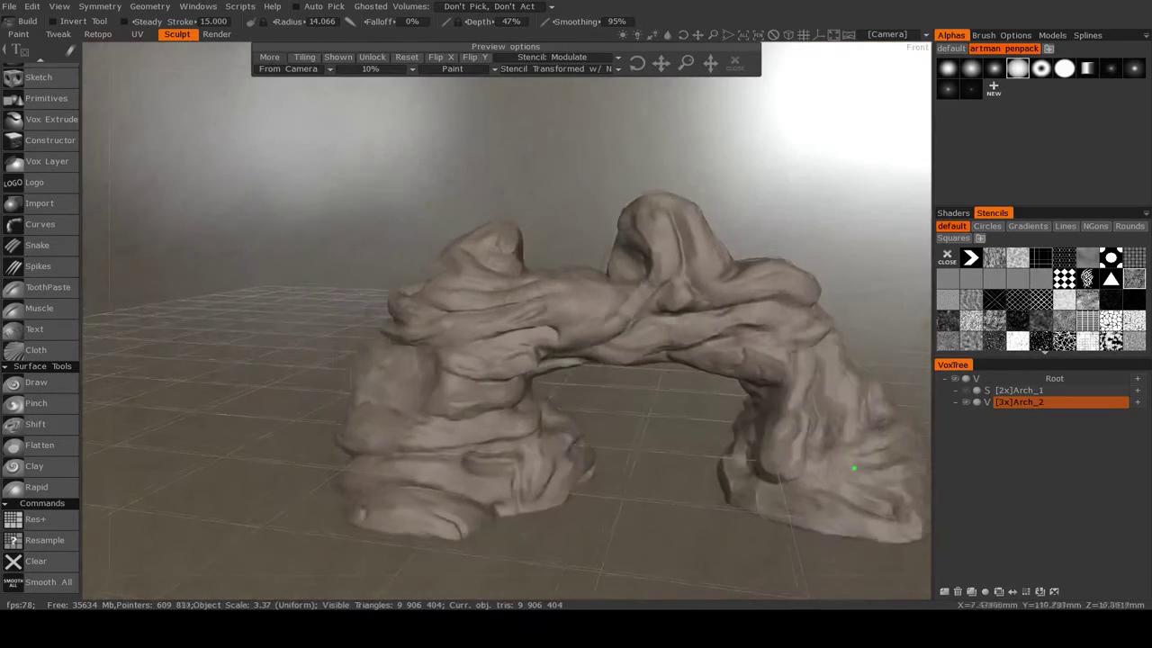
- Brush rock stencil texture across the horizontal band around the lower half of the wide leg's front
left_click_drag(657, 338, 622, 312, "alt")
scroll(639, 300, "up", 1)
right_click_drag(623, 312, 660, 290, "alt")
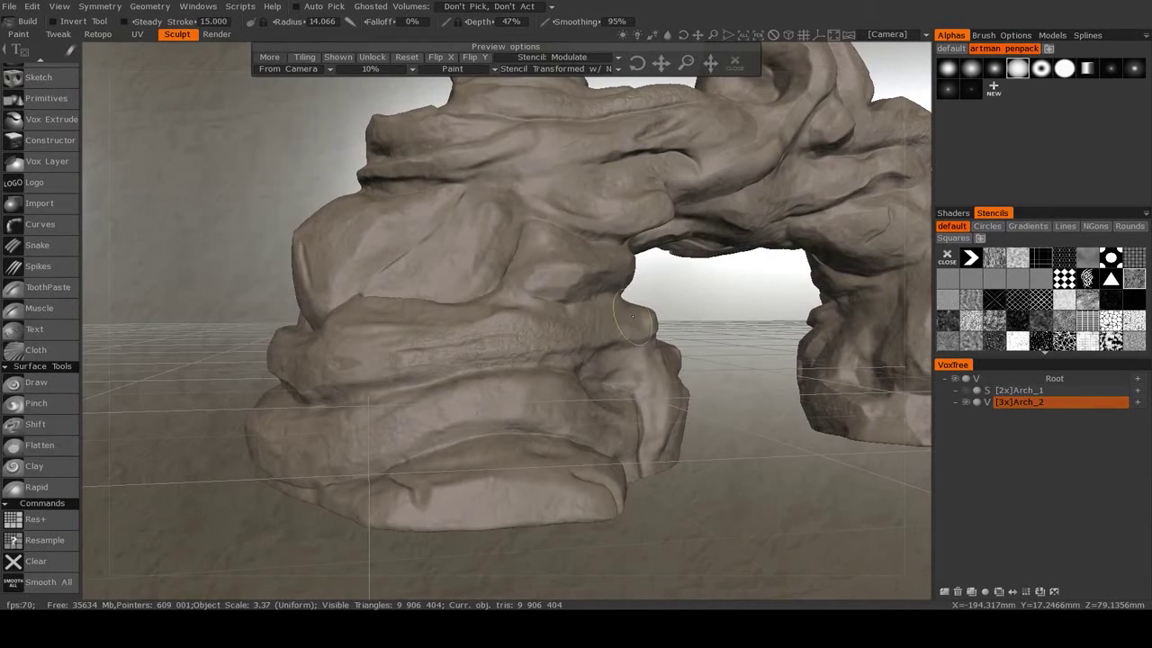
right_click_drag(635, 316, 654, 321, "alt")
middle_click_drag(653, 322, 590, 331, "alt")
left_click_drag(591, 331, 489, 349, "alt")
right_click_drag(489, 349, 483, 356, "alt")
middle_click_drag(483, 356, 355, 358, "alt")
left_click_drag(355, 358, 342, 362, "alt")
right_click_drag(342, 362, 412, 333, "alt")
middle_click_drag(412, 333, 437, 408, "alt")
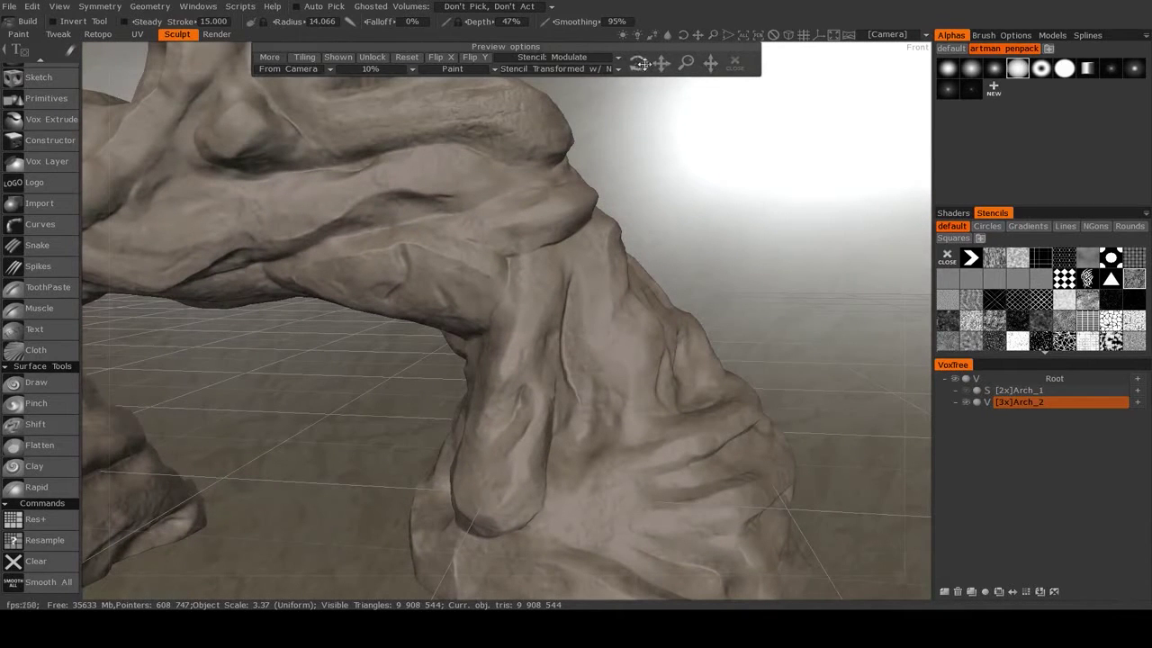
- Brush rock stencil texture down the front of the arch's narrow leg
left_click_drag(257, 221, 209, 200, "alt")
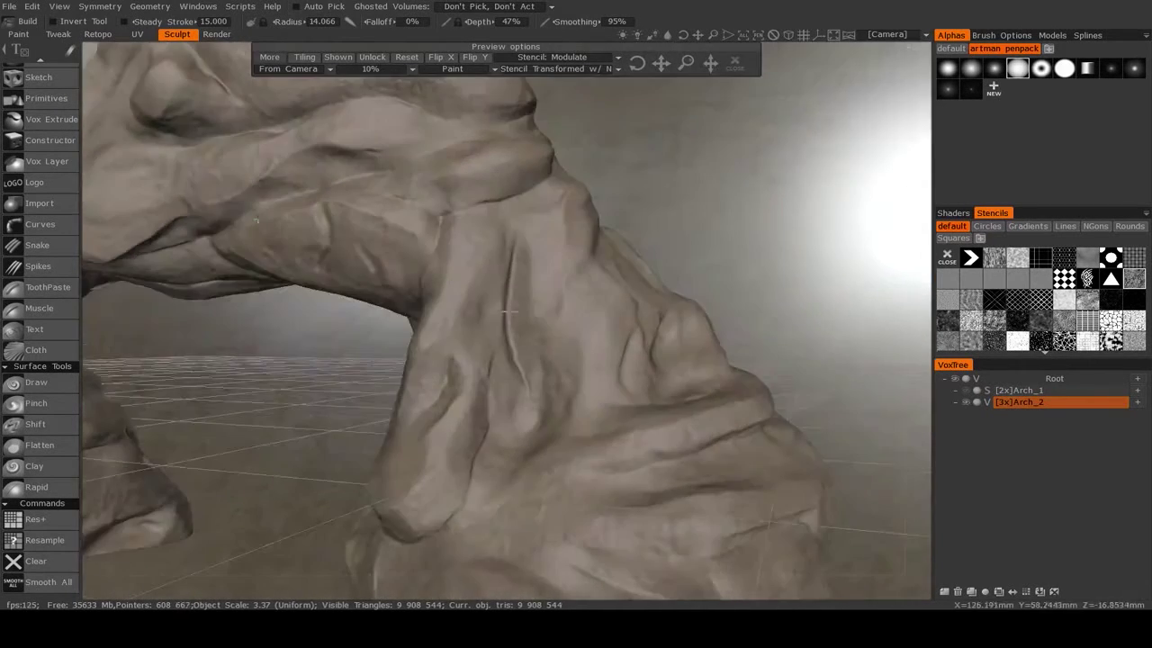
middle_click_drag(209, 200, 256, 201, "alt")
mouse_move(528, 213)
left_mouse_down()
mouse_move(501, 360)
mouse_move(451, 504)
left_mouse_up()
right_click_drag(594, 344, 468, 335, "alt")
mouse_move(468, 335)
left_mouse_down("alt")
mouse_move(500, 348)
mouse_move(421, 351)
left_mouse_up("alt")
middle_click_drag(421, 351, 531, 338, "alt")
left_click_drag(531, 339, 440, 337, "alt")
right_click_drag(440, 337, 532, 362, "alt")
mouse_move(452, 340)
middle_mouse_down("alt")
mouse_move(563, 282)
mouse_move(579, 302)
middle_mouse_up("alt")
right_click_drag(579, 302, 660, 78, "alt")
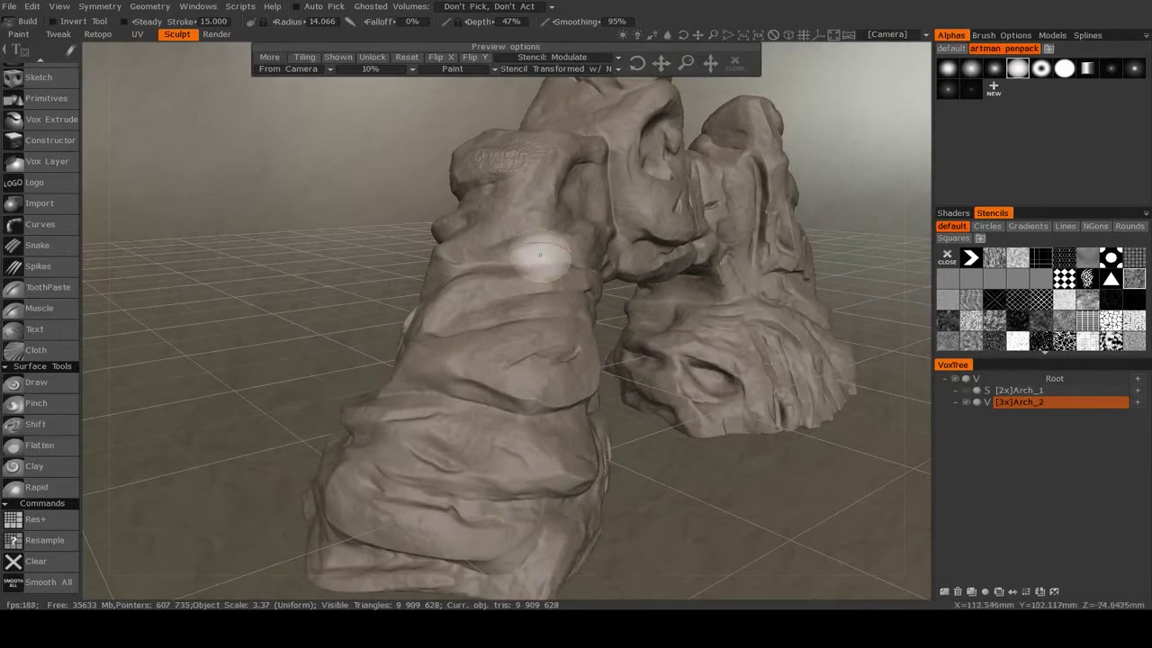
- Brush rock stencil texture onto the narrow leg's flat outcrop and the sloping face beside the central peak at the back
left_click_drag(586, 385, 522, 333)
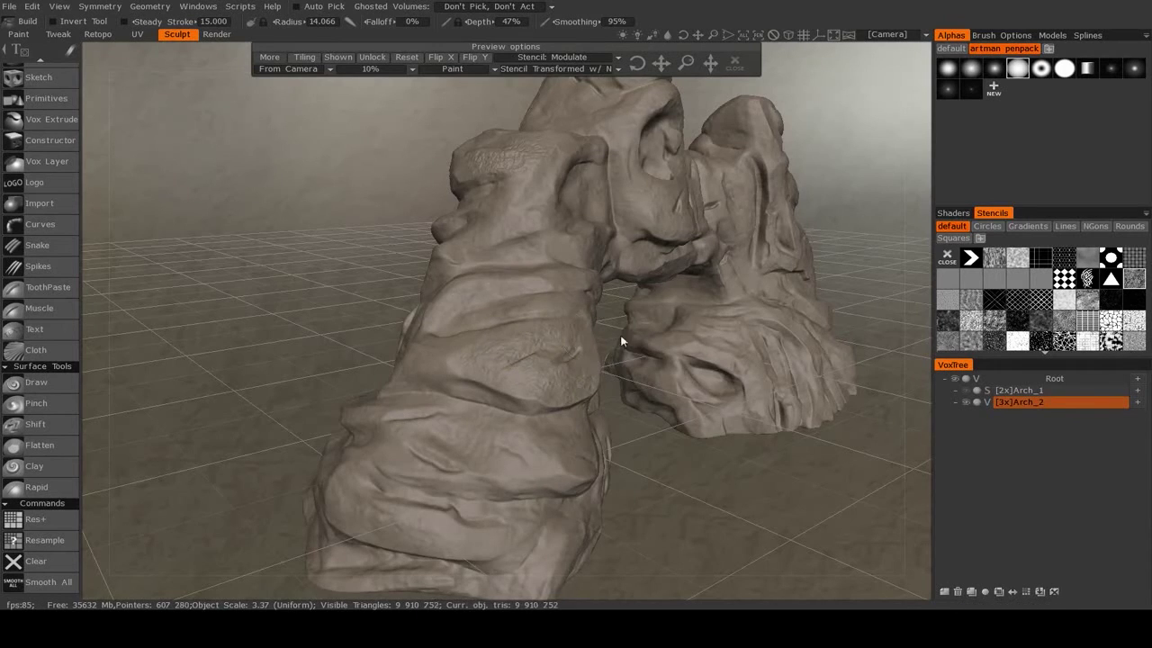
right_click_drag(577, 340, 558, 432, "alt")
left_click_drag(557, 432, 447, 360, "alt")
right_click_drag(448, 361, 509, 395, "alt")
middle_click_drag(509, 395, 623, 426, "alt")
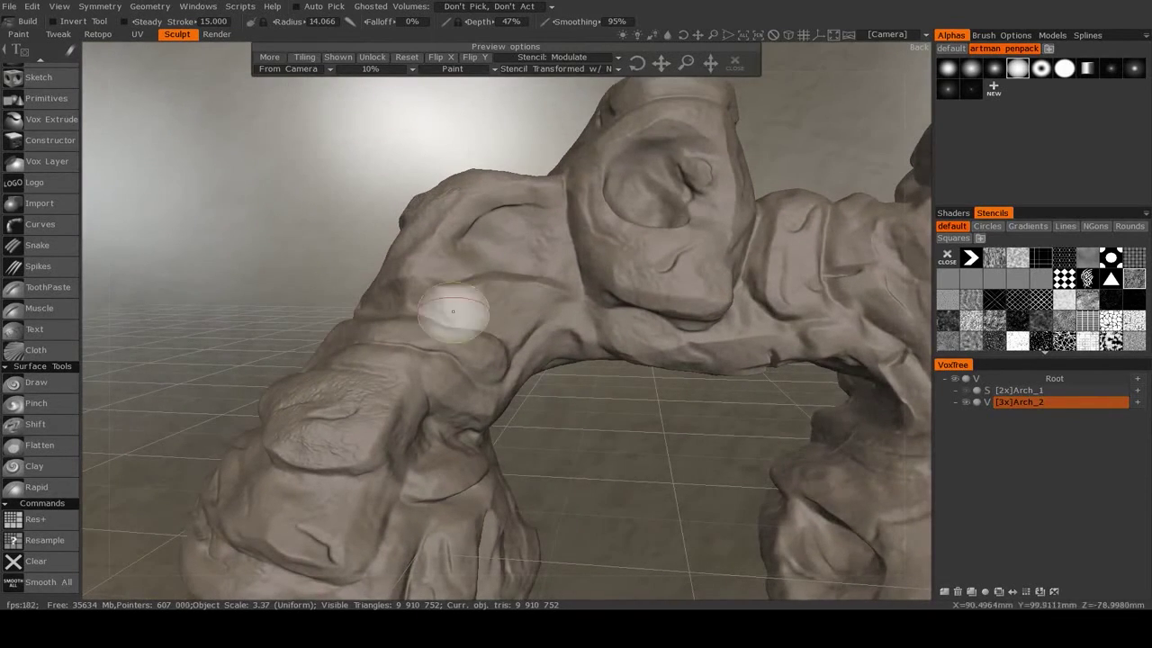
left_click_drag(453, 312, 559, 308)
mouse_move(726, 292)
middle_mouse_down("alt")
mouse_move(550, 272)
mouse_move(569, 345)
middle_mouse_up("alt")
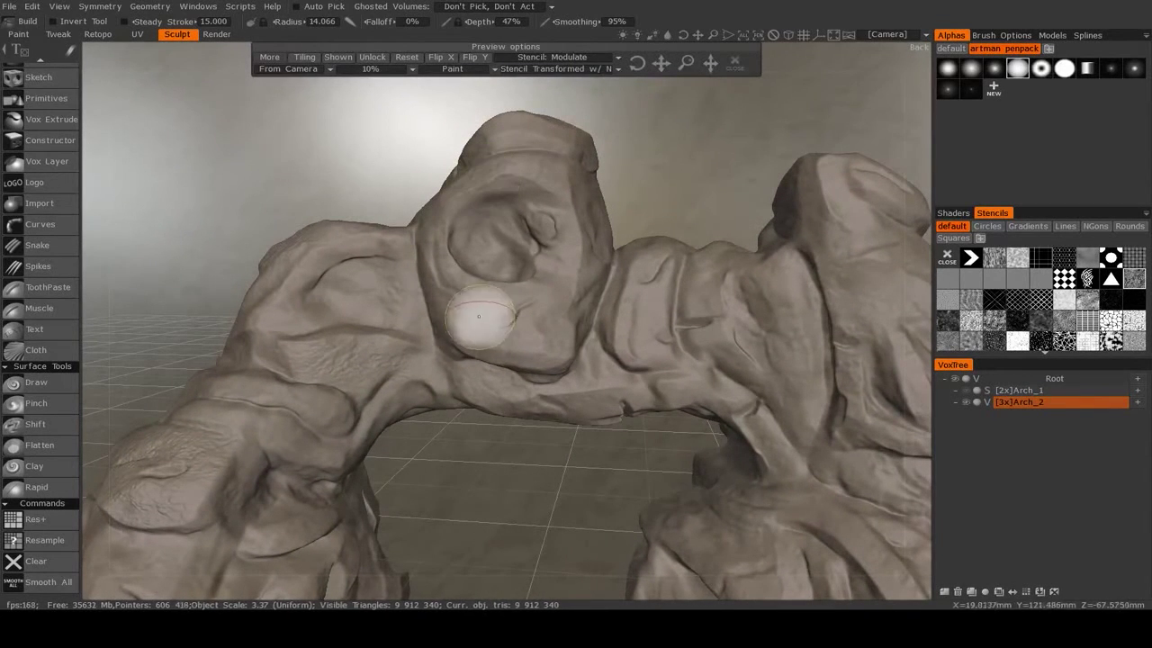
- Brush rock stencil texture onto the back of the central peak, below its hollow and around its cap
mouse_move(466, 316)
left_mouse_down()
mouse_move(477, 340)
mouse_move(551, 347)
mouse_move(558, 303)
left_mouse_up()
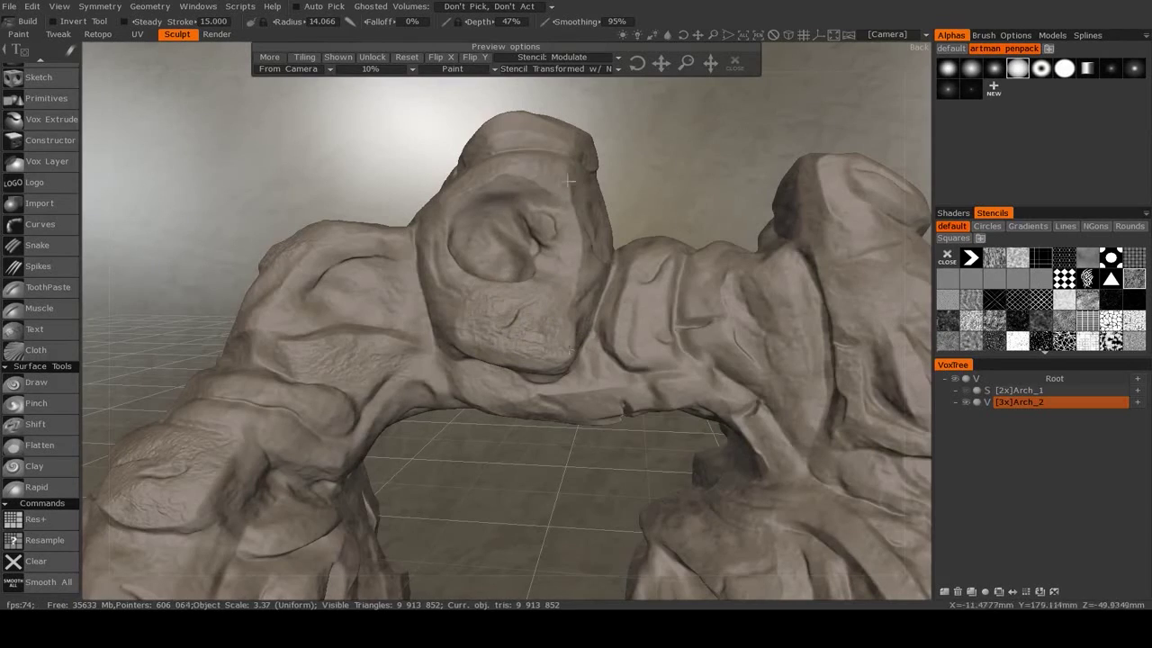
middle_click_drag(566, 177, 574, 256, "alt")
mouse_move(574, 256)
left_mouse_down("alt")
mouse_move(576, 339)
mouse_move(625, 224)
left_mouse_up("alt")
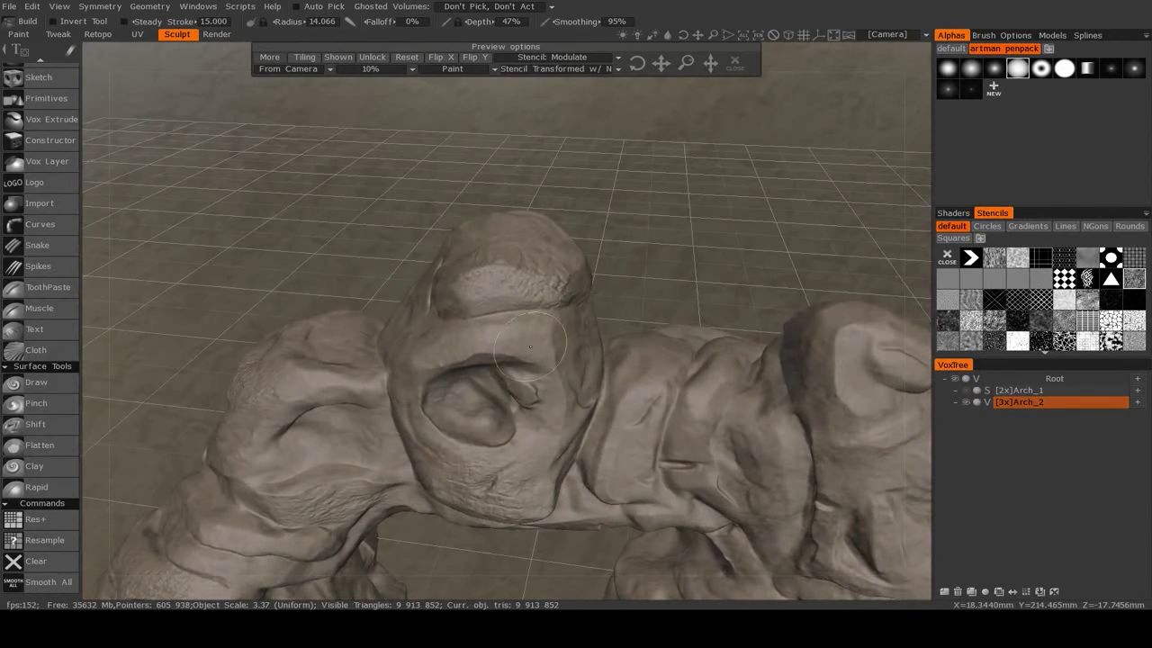
left_click_drag(638, 362, 612, 317, "alt")
middle_click_drag(612, 317, 582, 278, "alt")
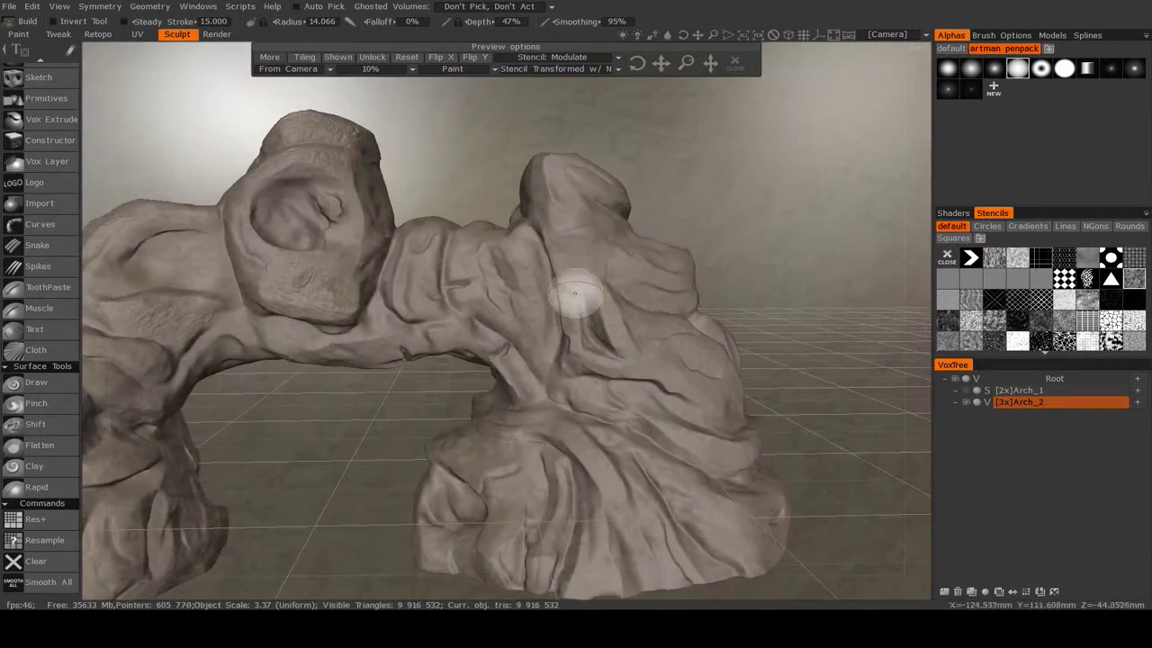
- Brush rock stencil texture over the upper shoulder of the wide leg on the arch's back side
mouse_move(581, 278)
left_mouse_down("alt")
mouse_move(520, 286)
mouse_move(540, 257)
left_mouse_up("alt")
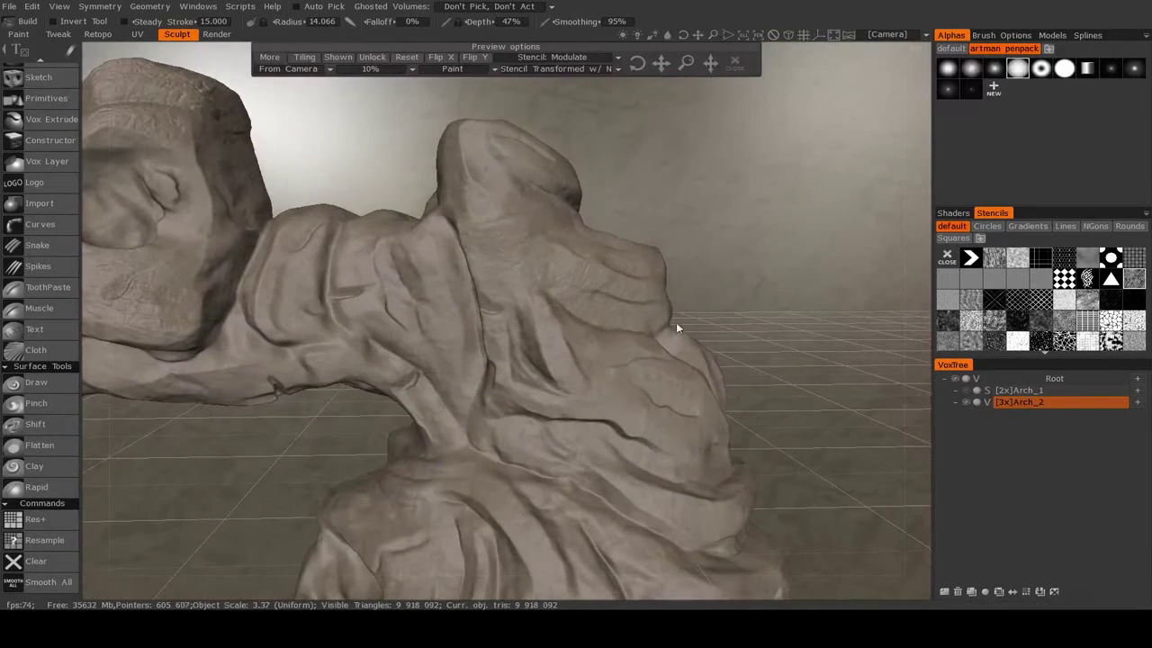
left_click_drag(676, 339, 675, 208)
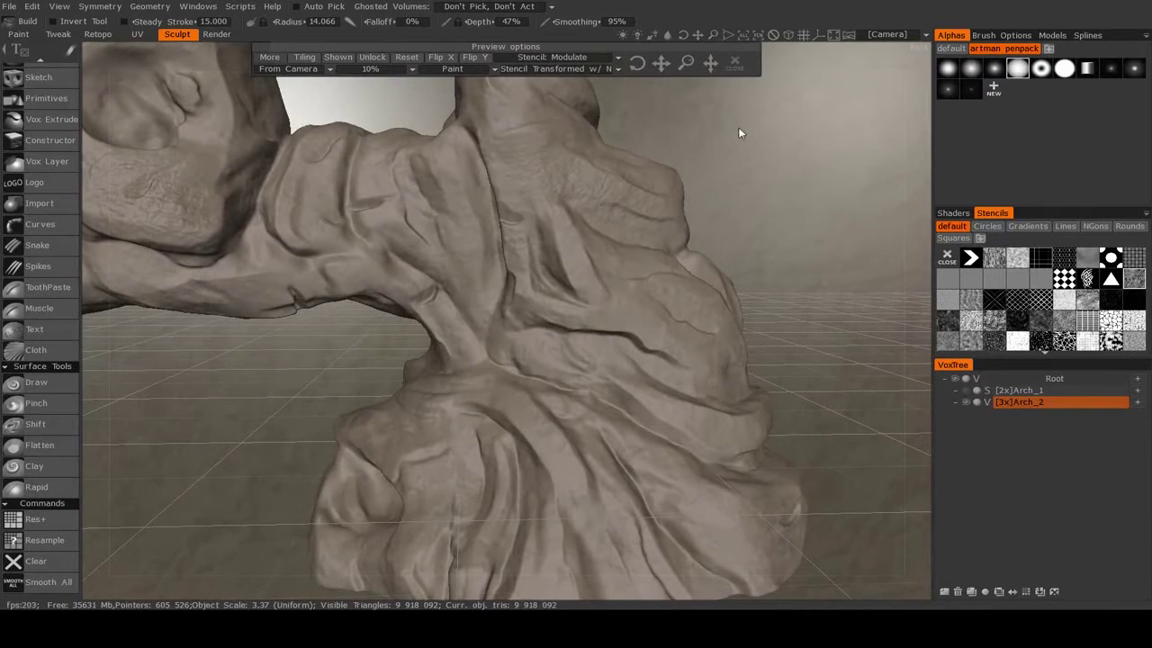
left_click_drag(644, 149, 594, 83)
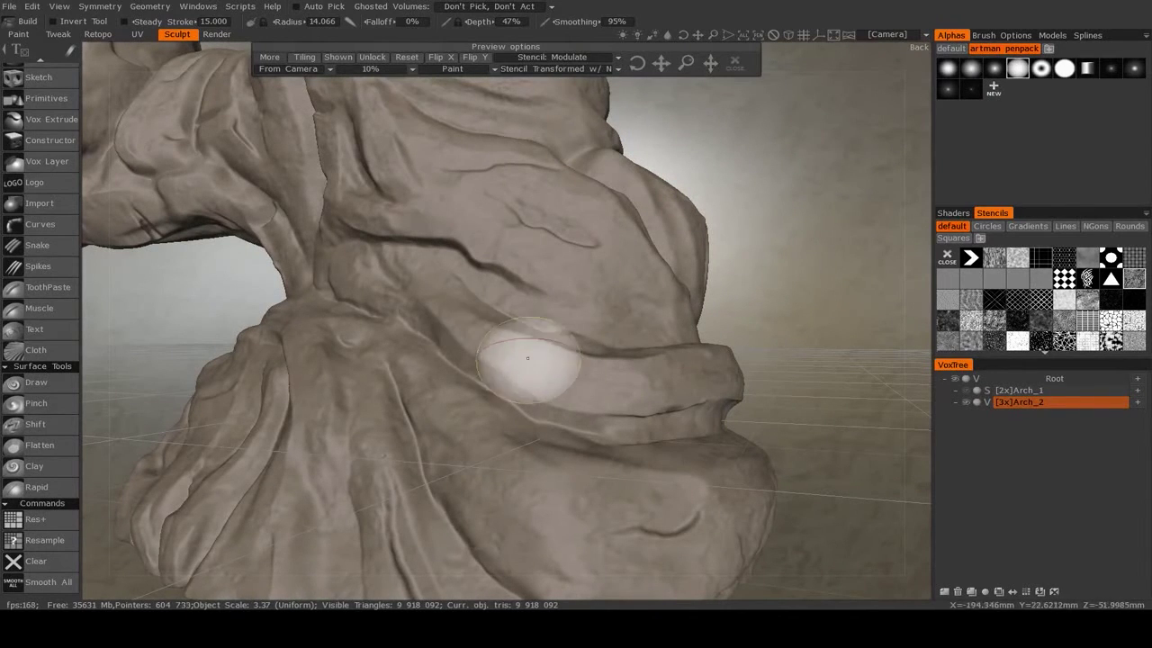
- Raise the stencil's preview opacity to 30% and distort its image over the wide leg's curved ledge using Distort Image
left_click(370, 69)
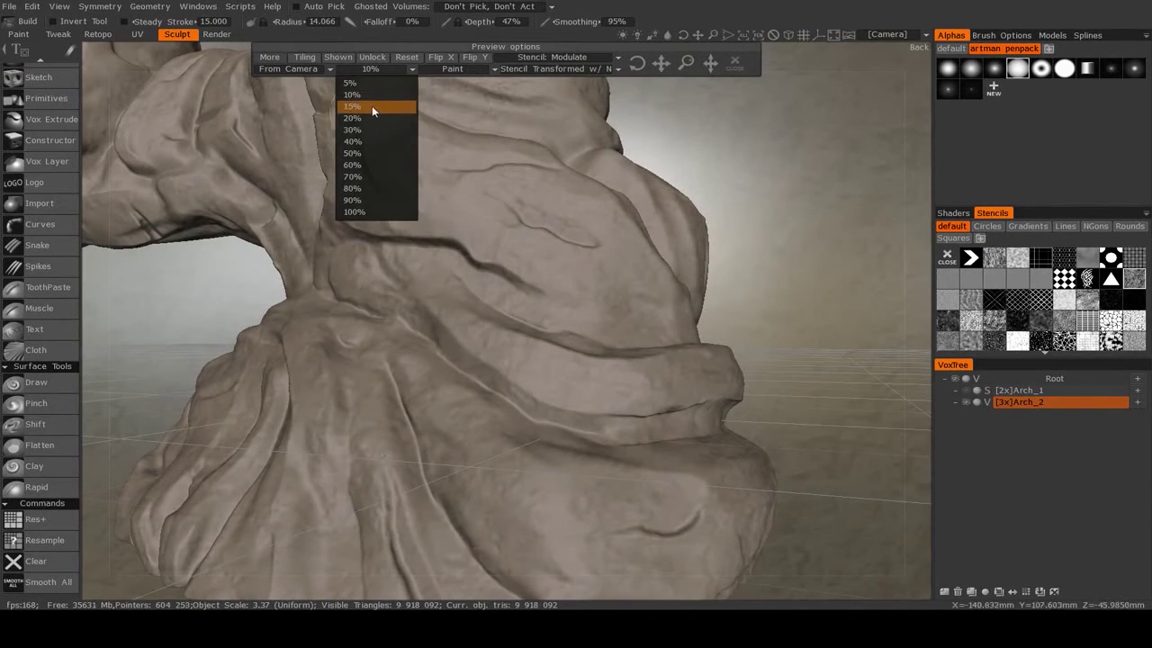
left_click(367, 131)
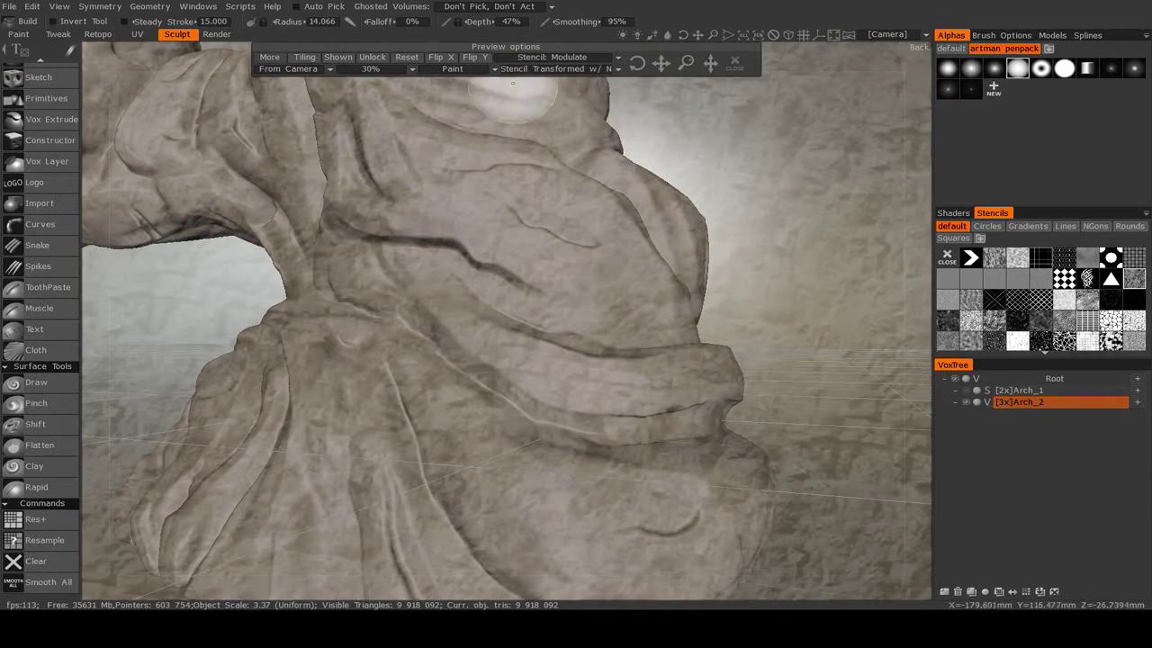
left_click(472, 69)
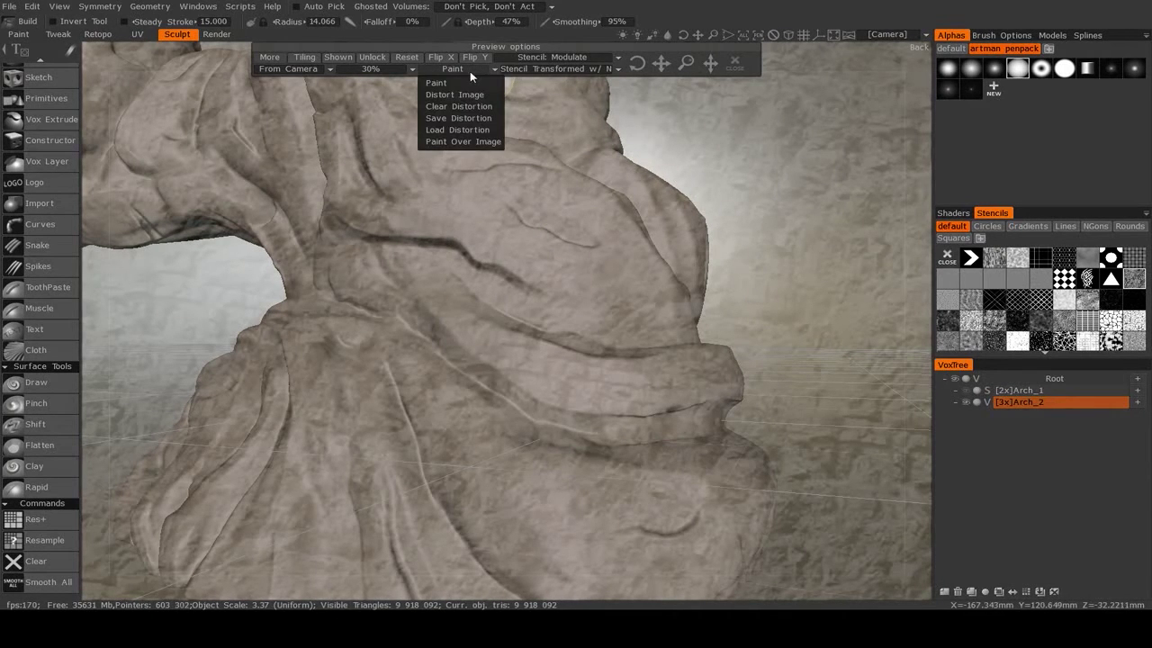
left_click(466, 93)
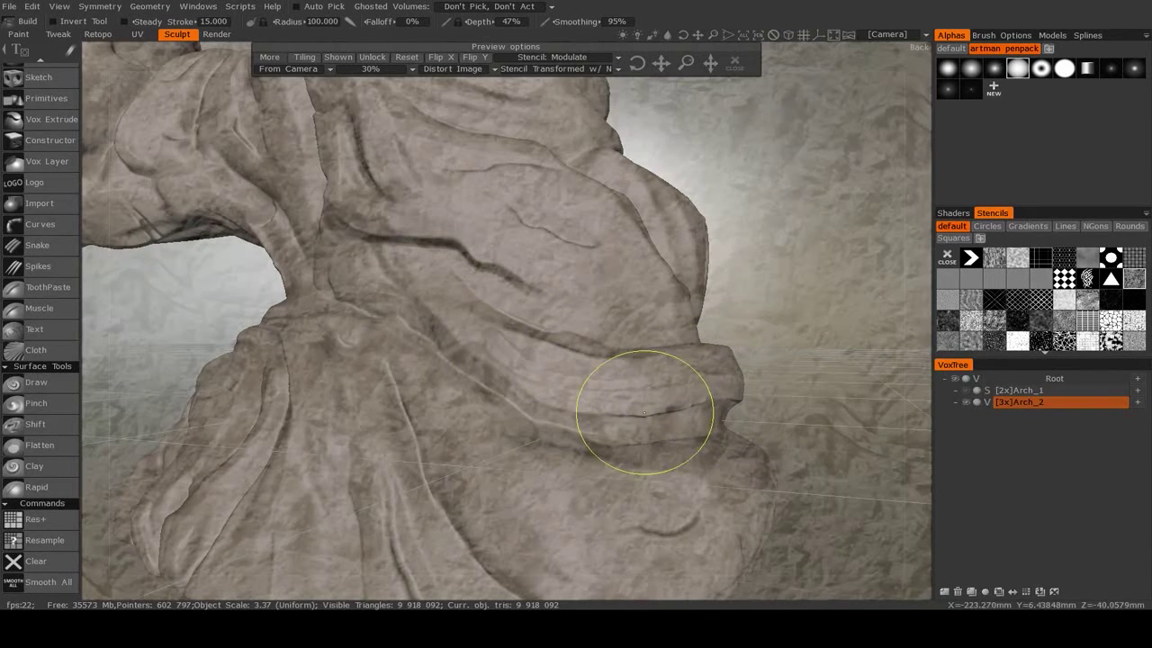
mouse_move(440, 324)
left_mouse_down()
mouse_move(433, 338)
mouse_move(452, 306)
left_mouse_up()
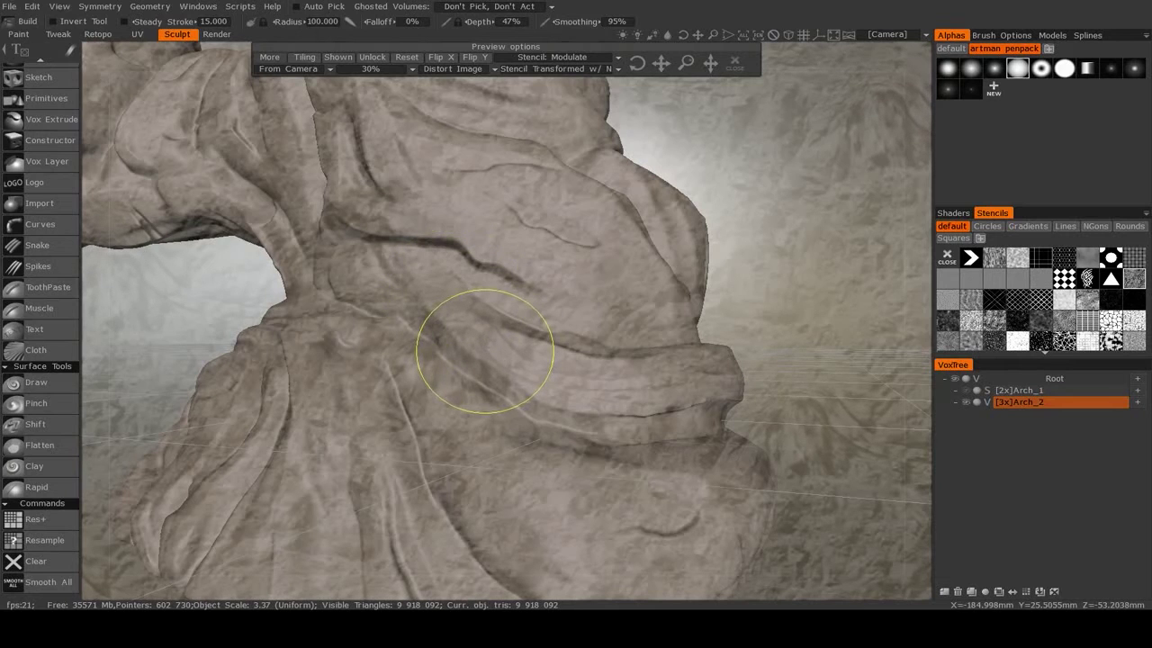
- Lower the stencil's preview opacity to 5% and return the stencil to Paint mode
left_click(404, 71)
left_click(378, 81)
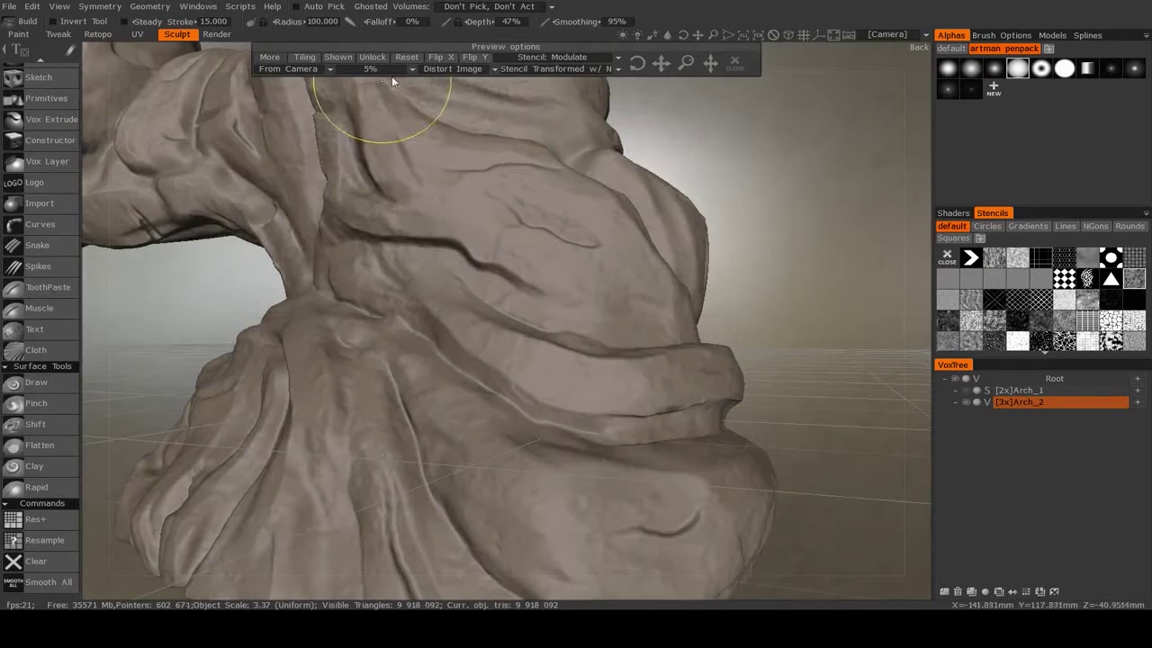
left_click(543, 60)
left_click(445, 69)
left_click(439, 90)
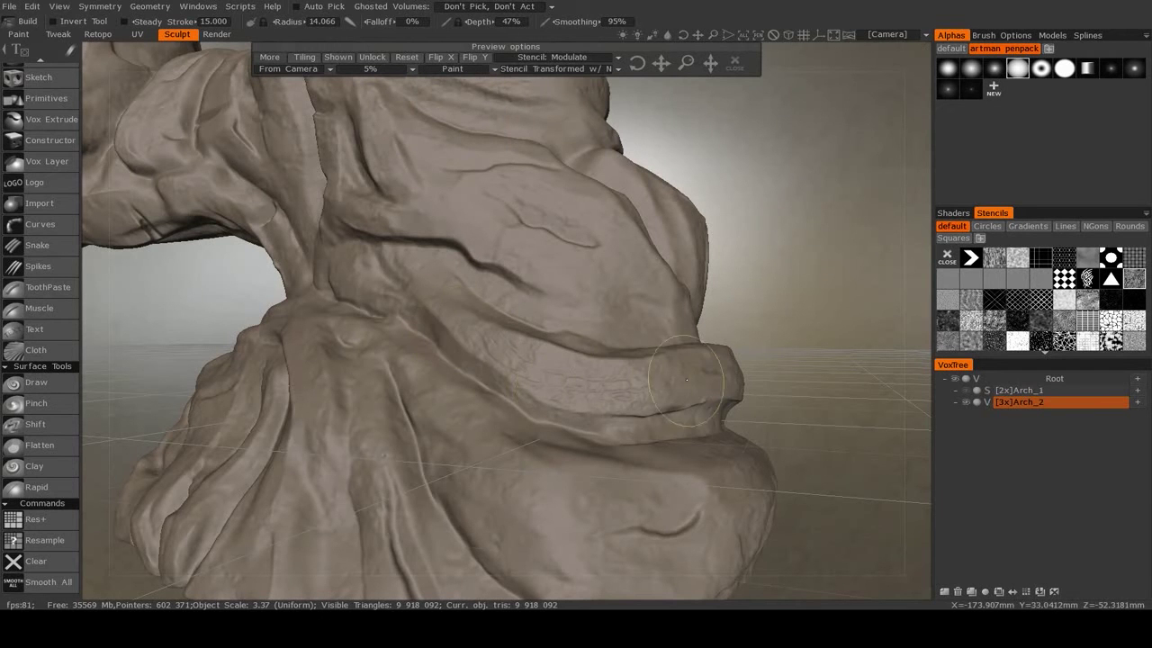
- Brush the distorted rock stencil texture along the curved ledge near the wide leg's base
left_click_drag(478, 334, 688, 368)
left_click_drag(688, 369, 666, 315, "alt")
right_click_drag(630, 315, 576, 243, "alt")
left_click_drag(576, 243, 568, 312, "alt")
mouse_move(526, 254)
left_mouse_down("alt")
mouse_move(580, 267)
mouse_move(494, 257)
left_mouse_up("alt")
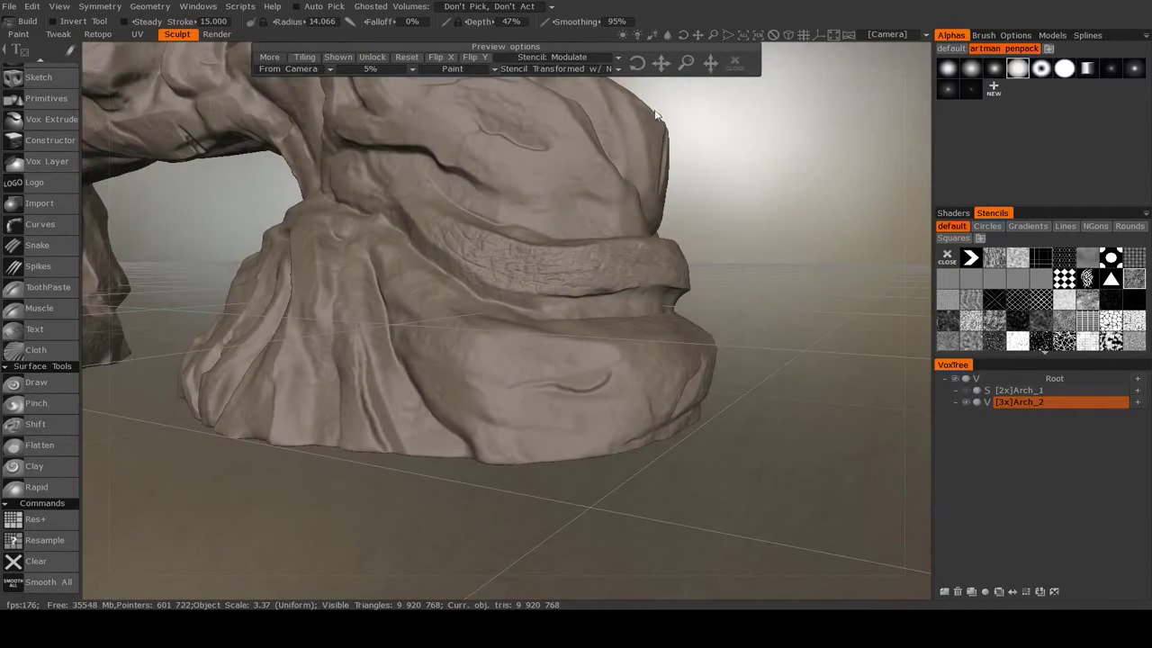
- Texture the rounded base below the ledge and, with the brush radius at 17.460, the wide leg's outer flank
left_click(463, 70)
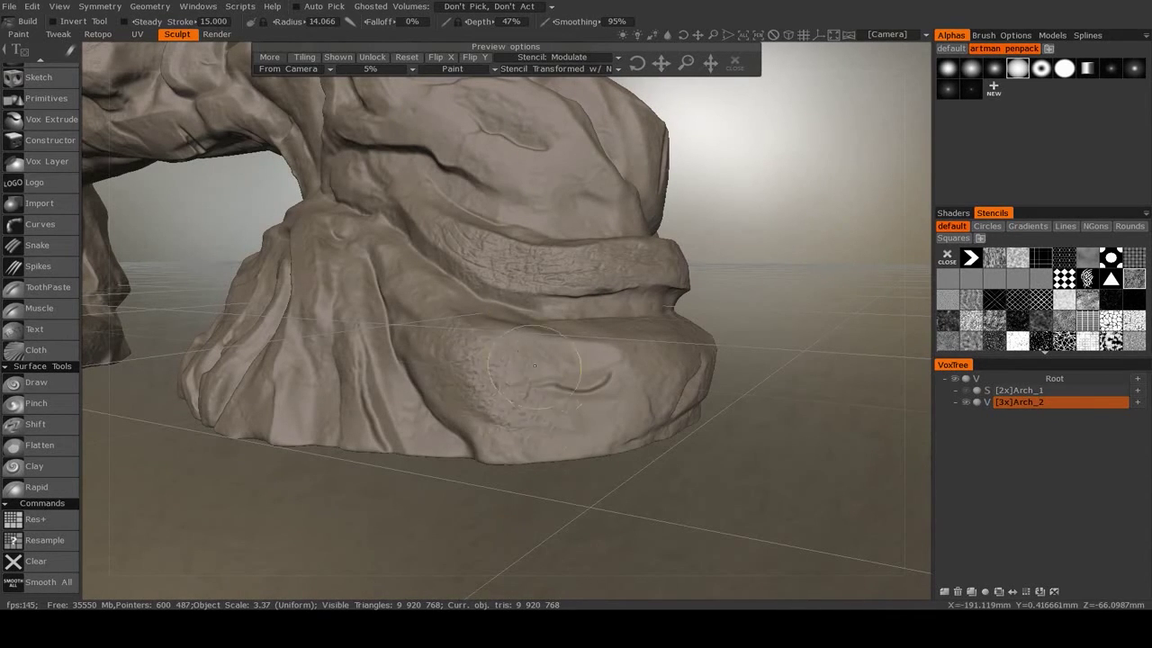
right_click_drag(770, 342, 688, 324)
middle_click_drag(689, 325, 685, 403)
left_click_drag(686, 403, 598, 391)
right_click_drag(598, 391, 649, 387)
left_click_drag(650, 387, 576, 373)
right_click_drag(576, 373, 609, 366)
right_click_drag(508, 328, 507, 315)
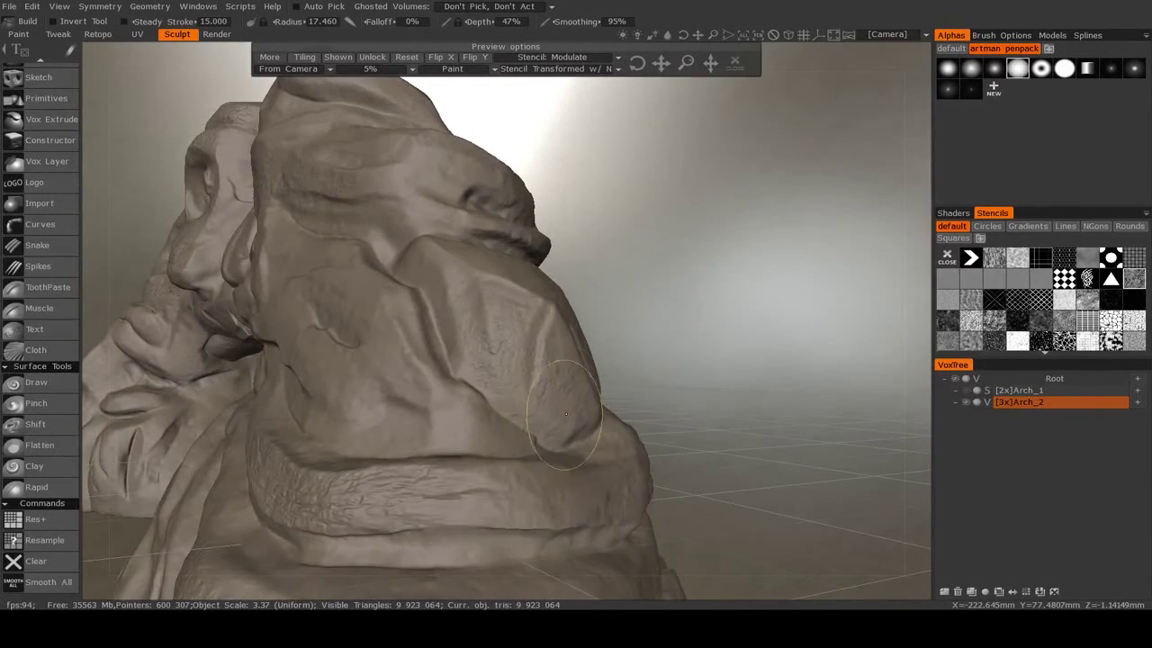
- Set the stencil's preview opacity to 15% and reposition the rock stencil over the front of the arch's wide end
left_click_drag(608, 331, 659, 327)
scroll(659, 333, "up", 3)
left_click(370, 69)
left_click(389, 104)
mouse_move(686, 311)
left_mouse_down()
mouse_move(666, 326)
mouse_move(601, 292)
mouse_move(607, 185)
mouse_move(633, 129)
left_mouse_up()
scroll(632, 128, "up", 2)
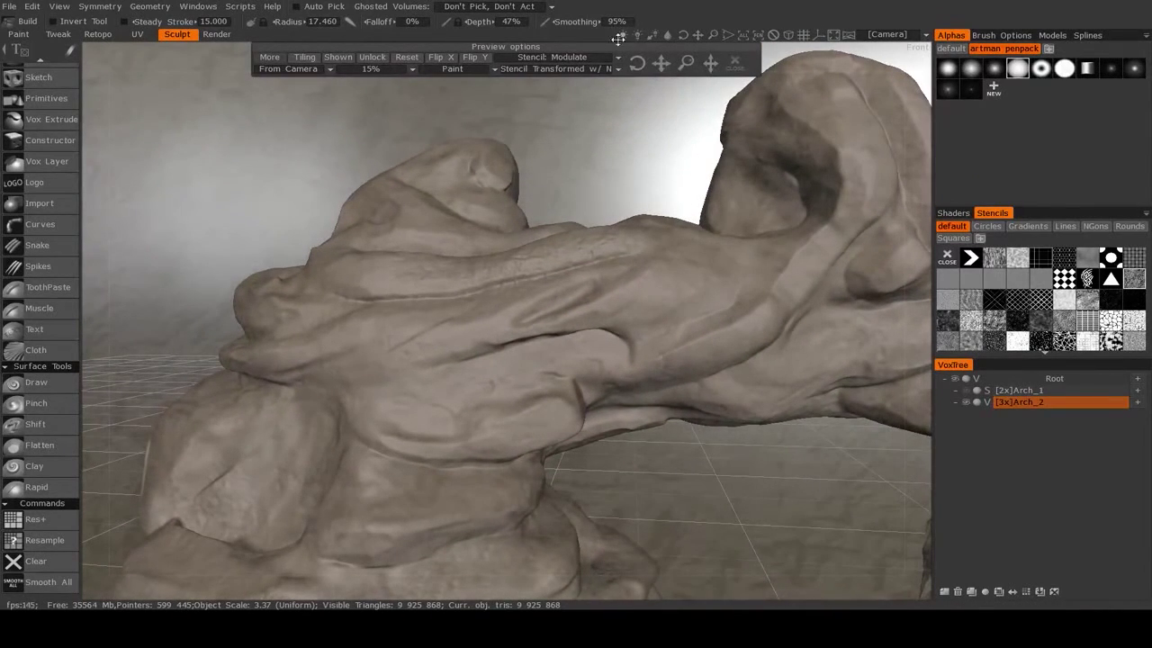
left_click_drag(671, 67, 663, 68)
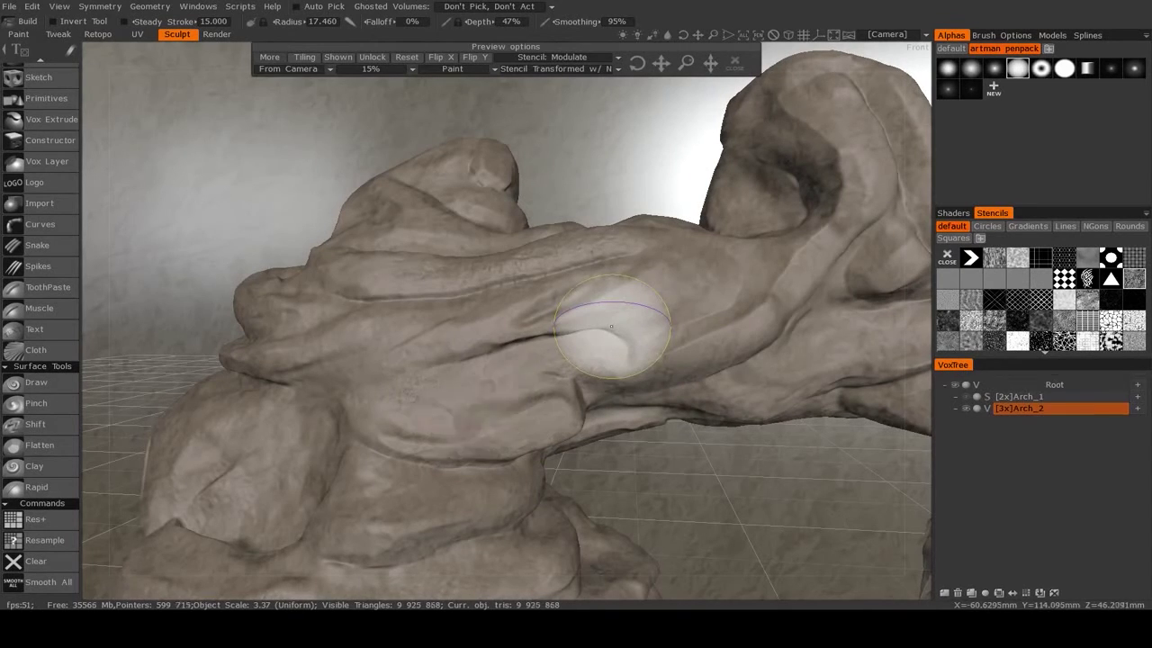
- Undo the last stroke, reduce the Build brush depth to 33%, and texture the bulge below the wide end's ridges
key("ctrl+z")
right_click_drag(434, 406, 424, 408)
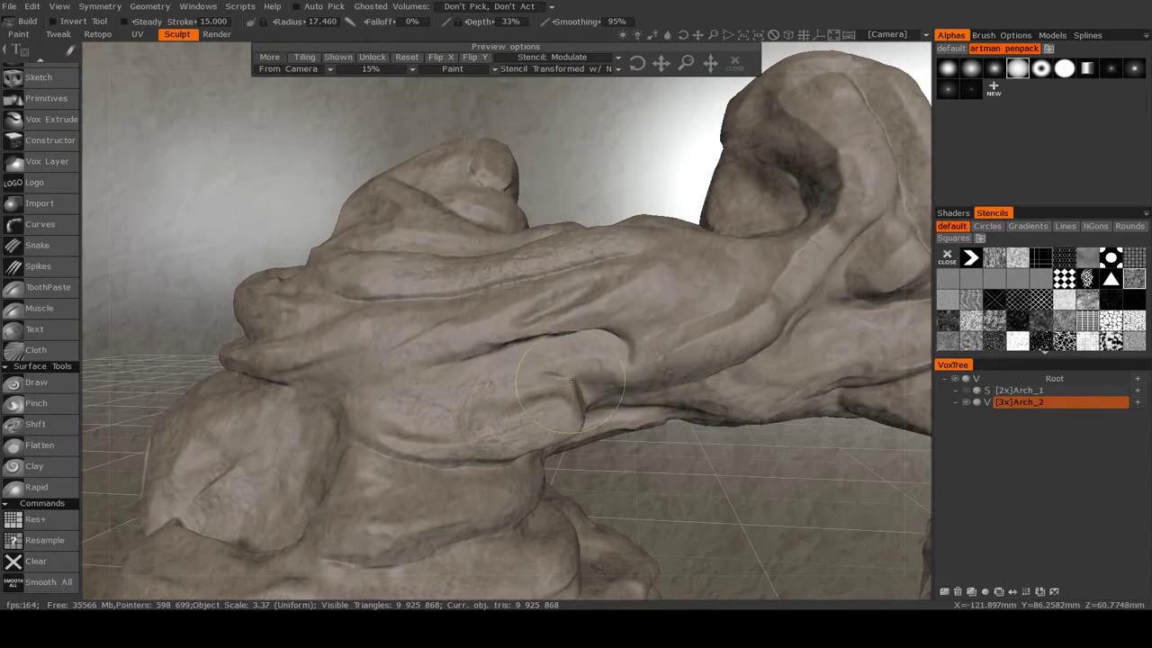
- Close the rock stencil and inspect the brushed surface detail on the back side of the arch
left_click(734, 62)
right_click_drag(720, 270, 630, 360, "alt")
left_click_drag(774, 360, 576, 360, "alt")
middle_click_drag(720, 396, 567, 364, "alt")
left_click_drag(791, 364, 616, 370, "alt")
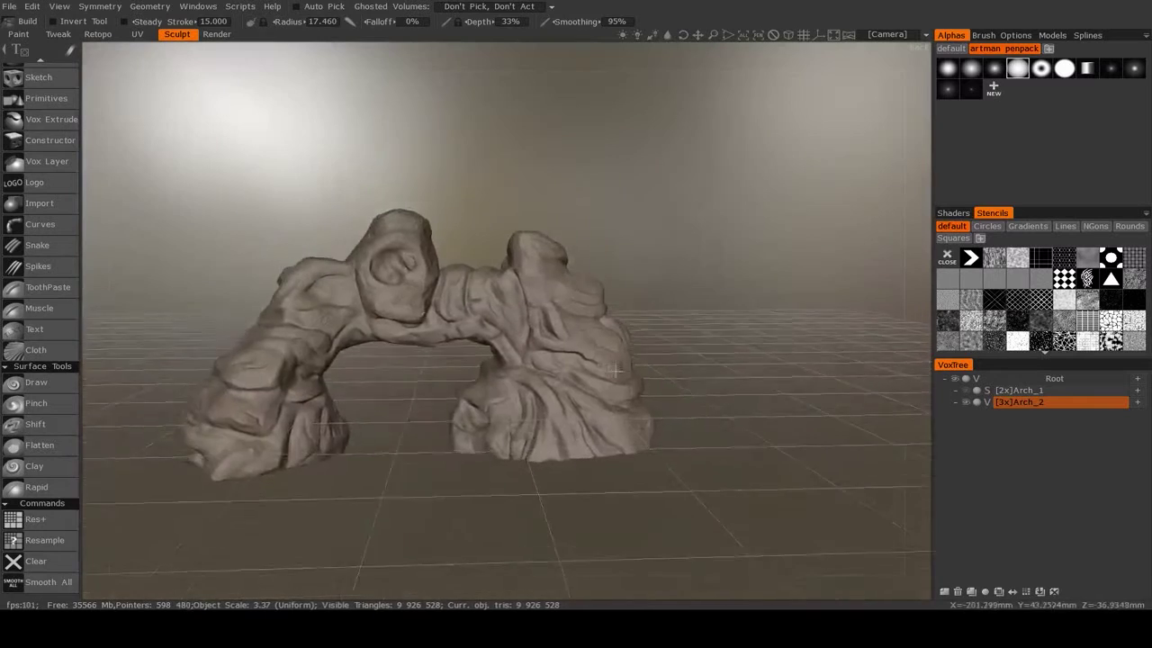
right_click_drag(616, 370, 639, 410, "alt")
middle_click_drag(495, 382, 602, 339, "alt")
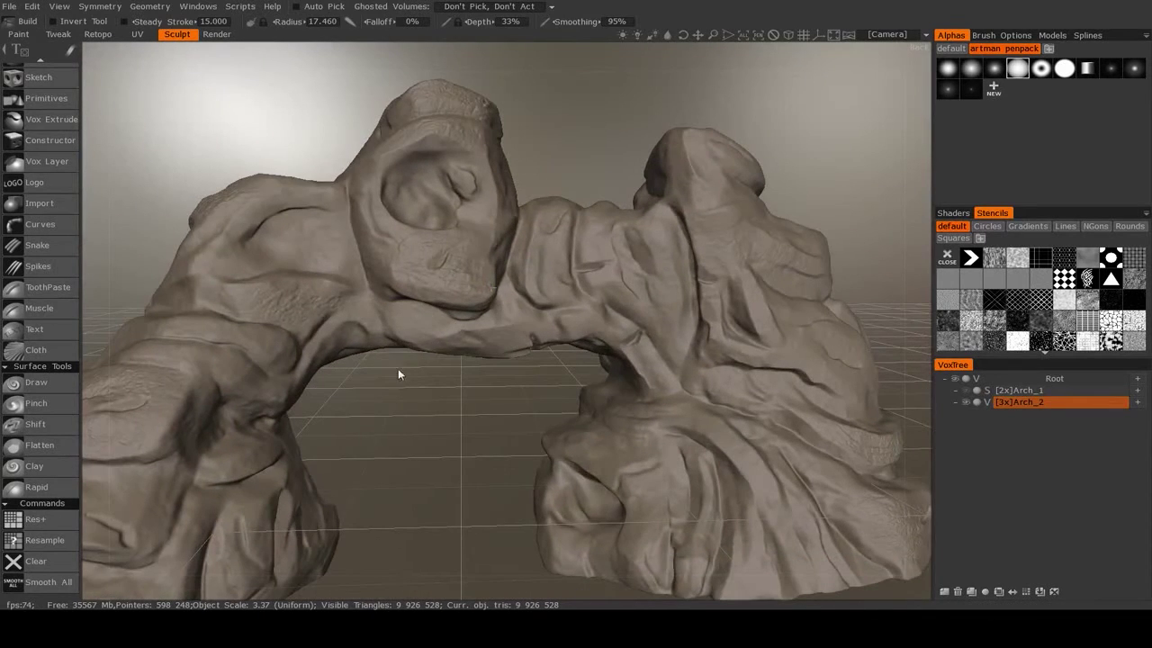
mouse_move(400, 374)
left_mouse_down()
mouse_move(429, 435)
mouse_move(529, 368)
left_mouse_up()
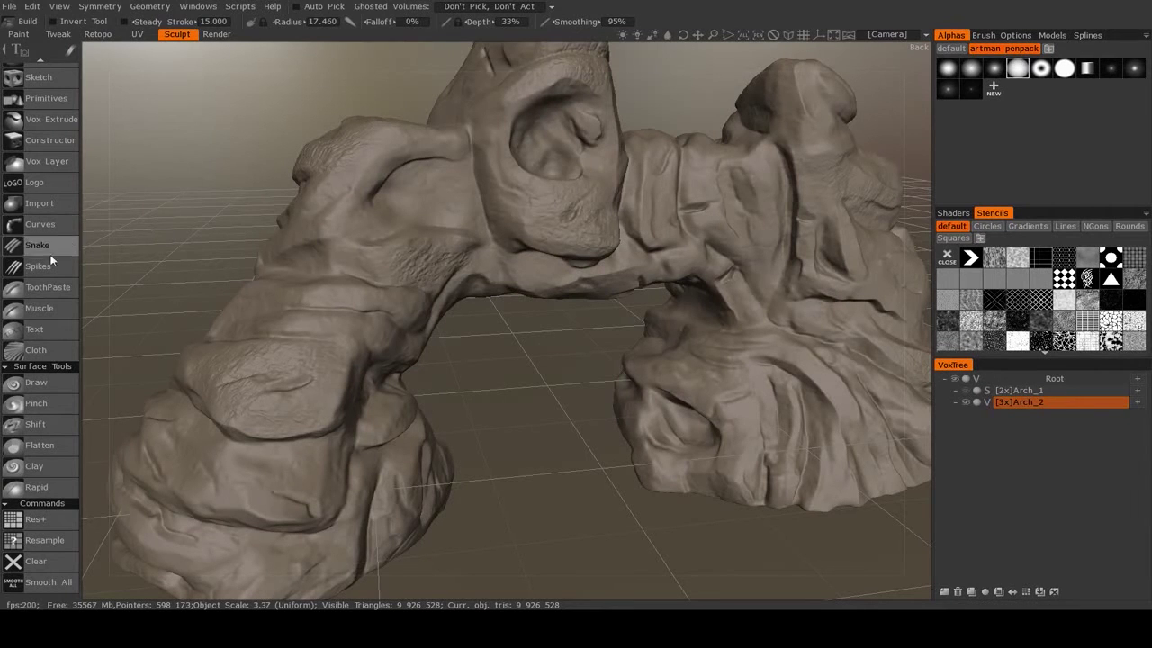
- Choose a thin crack-like alpha from the default set for the Build brush and enlarge the radius to 58.947
scroll(62, 209, "up", 10)
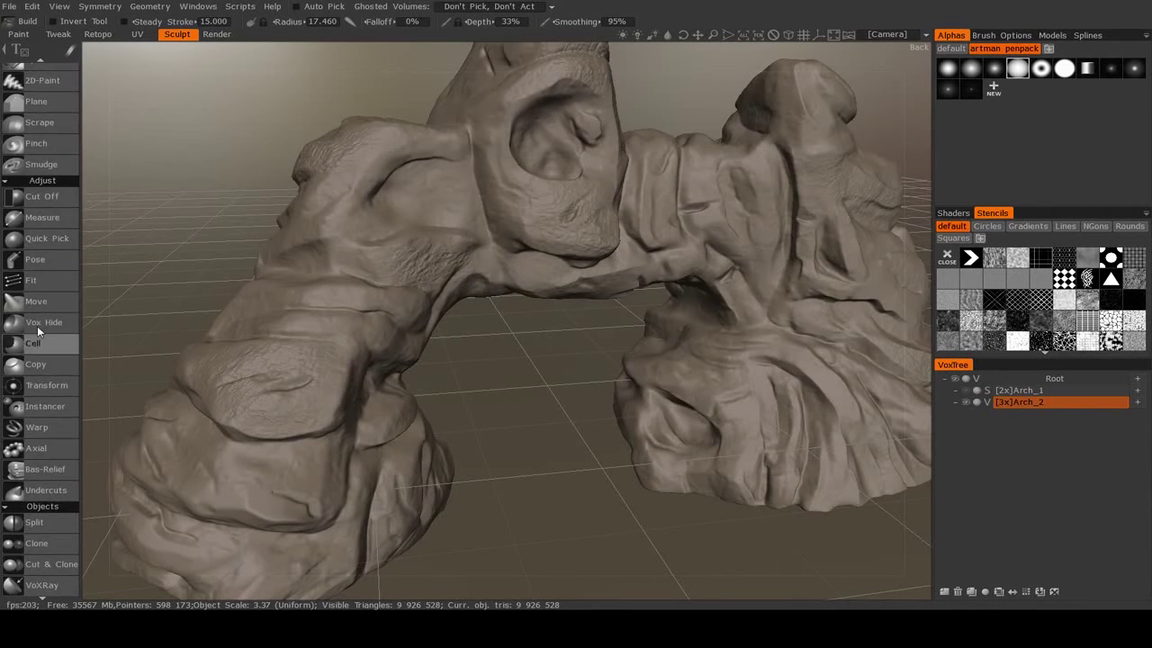
left_click(952, 49)
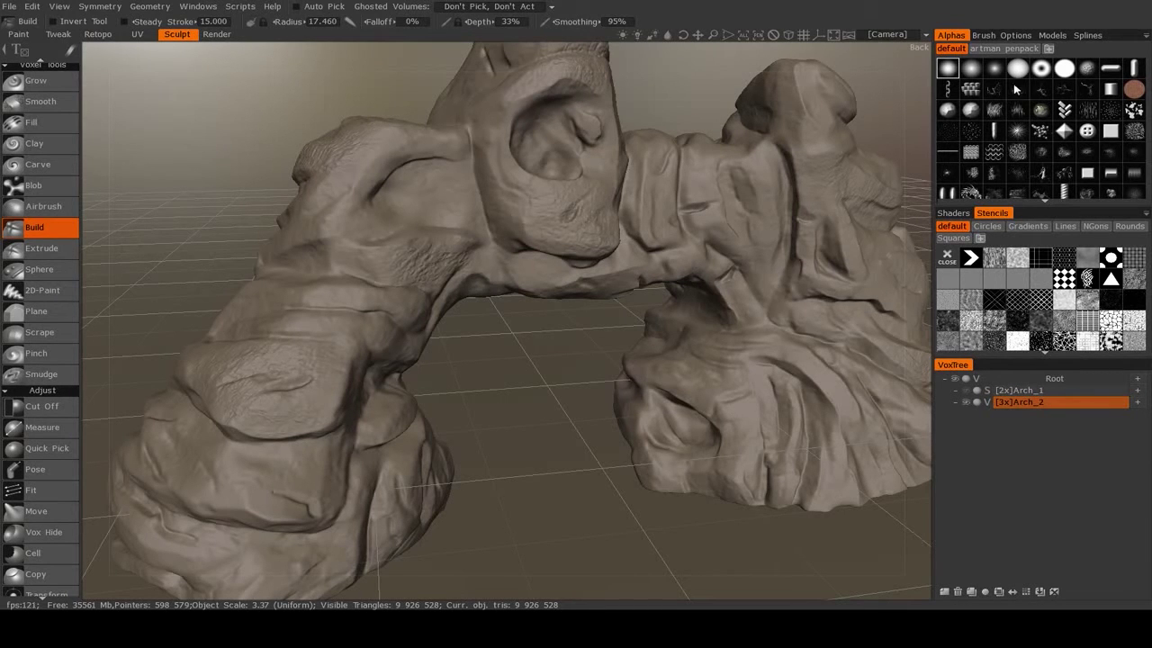
middle_click_drag(501, 213, 444, 284, "alt")
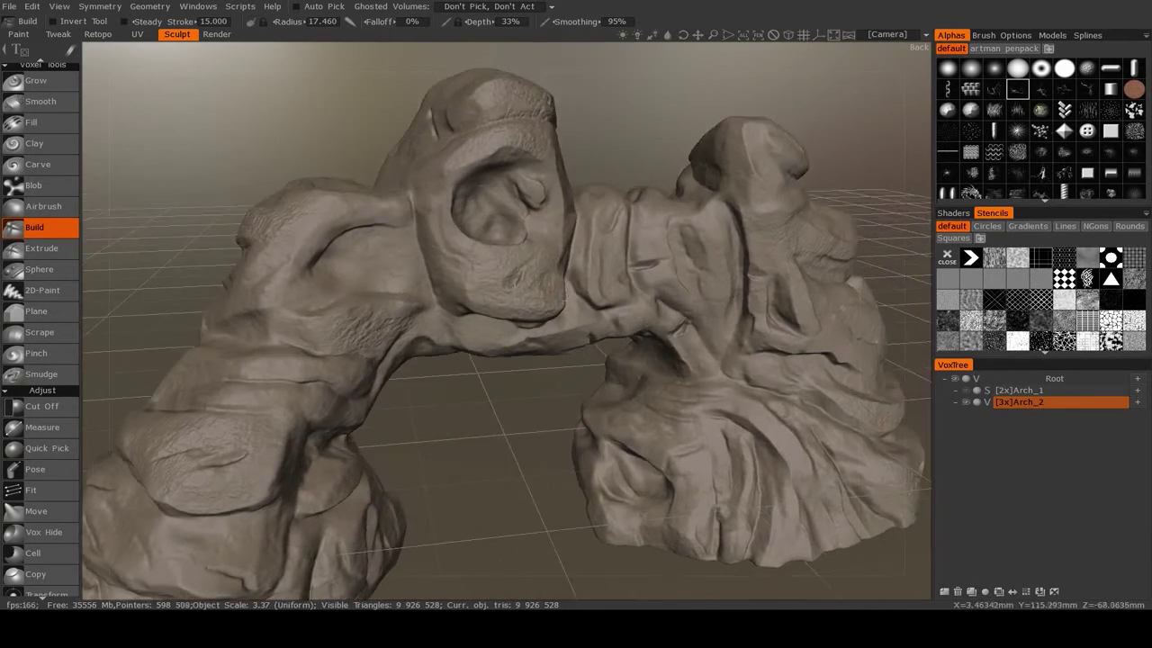
right_click_drag(445, 285, 491, 277)
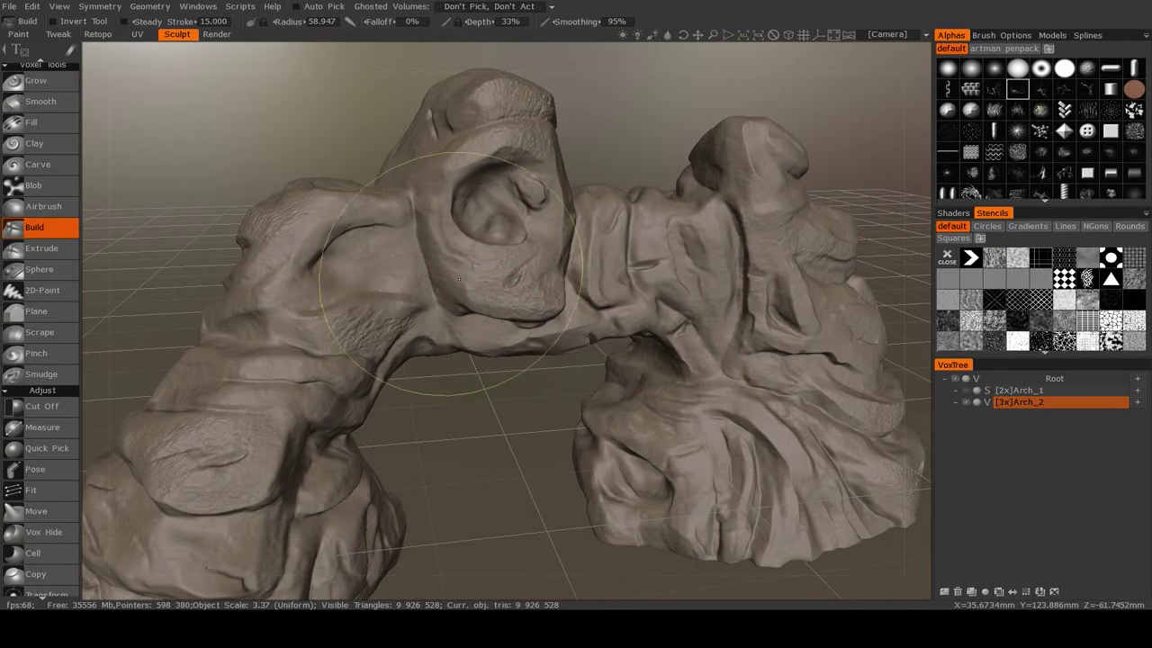
- Try the thin crack alpha on the back of the wide end, choose another crack-like alpha, and set the brush radius to 66.701
middle_click_drag(510, 285, 537, 324, "alt")
left_click_drag(576, 328, 485, 293, "alt")
middle_click_drag(576, 306, 504, 315, "alt")
right_click_drag(504, 315, 587, 325, "alt")
middle_click_drag(586, 324, 558, 240)
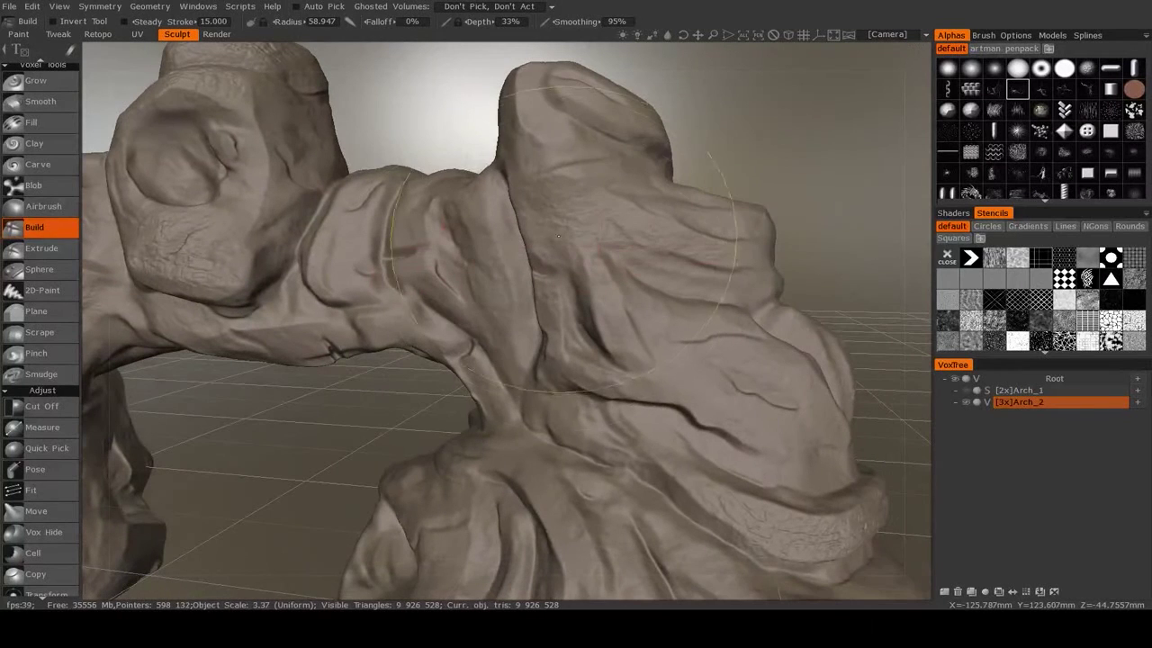
mouse_move(603, 352)
left_mouse_down()
mouse_move(503, 315)
mouse_move(491, 297)
mouse_move(528, 270)
mouse_move(471, 204)
left_mouse_up()
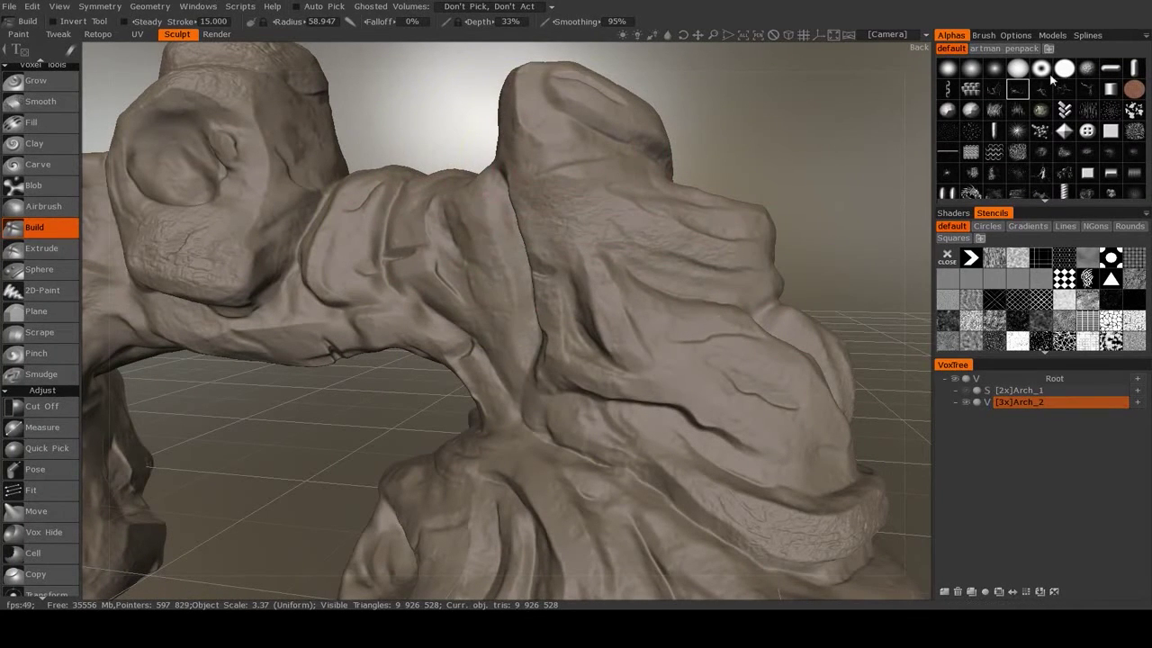
right_click_drag(606, 250, 618, 246)
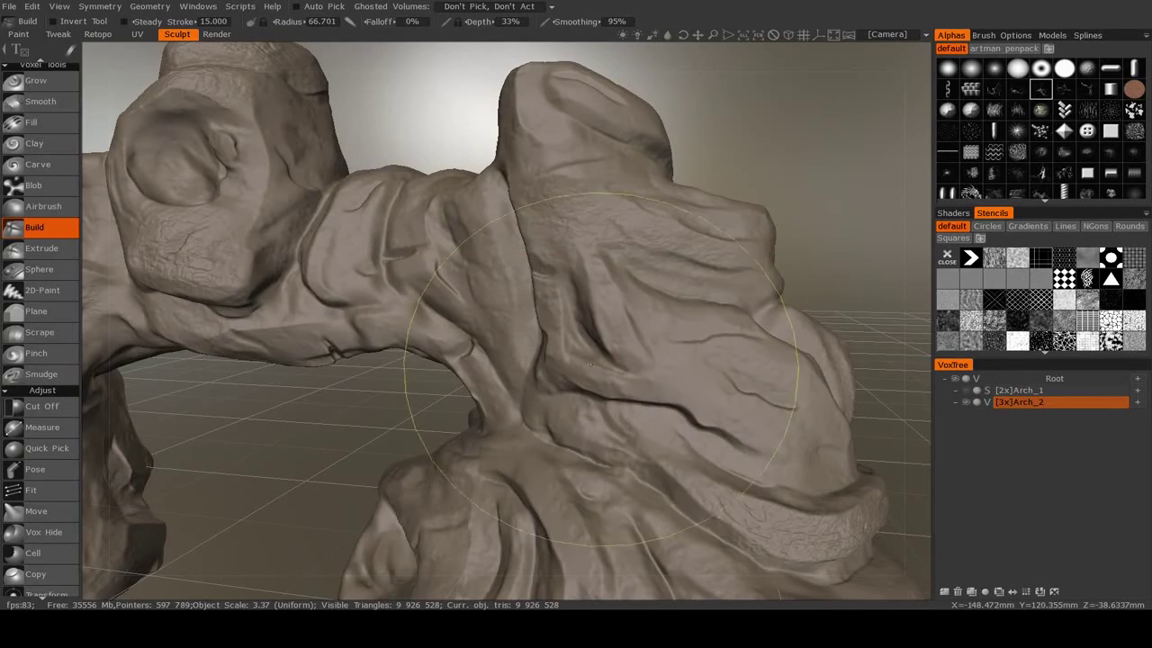
- Try brushing cracks with the new alpha at 33% depth across the back of the wide end, and undo the strokes
mouse_move(591, 357)
left_mouse_down()
mouse_move(578, 216)
mouse_move(618, 330)
mouse_move(716, 372)
mouse_move(601, 340)
left_mouse_up()
mouse_move(572, 432)
left_mouse_down()
mouse_move(537, 369)
mouse_move(566, 326)
left_mouse_up()
key("ctrl+z")
key("ctrl+z")
mouse_move(603, 290)
left_mouse_down("alt")
mouse_move(634, 267)
mouse_move(630, 312)
mouse_move(669, 331)
mouse_move(661, 311)
mouse_move(655, 335)
mouse_move(605, 284)
mouse_move(621, 326)
mouse_move(630, 311)
left_mouse_up("alt")
key("ctrl+z")
- Lower the Build brush depth to 5% and apply cracks to the bulge on the side of the wide end
left_click_drag(632, 270, 604, 334, "alt")
right_click_drag(604, 334, 576, 396, "alt")
middle_click_drag(576, 396, 546, 337, "alt")
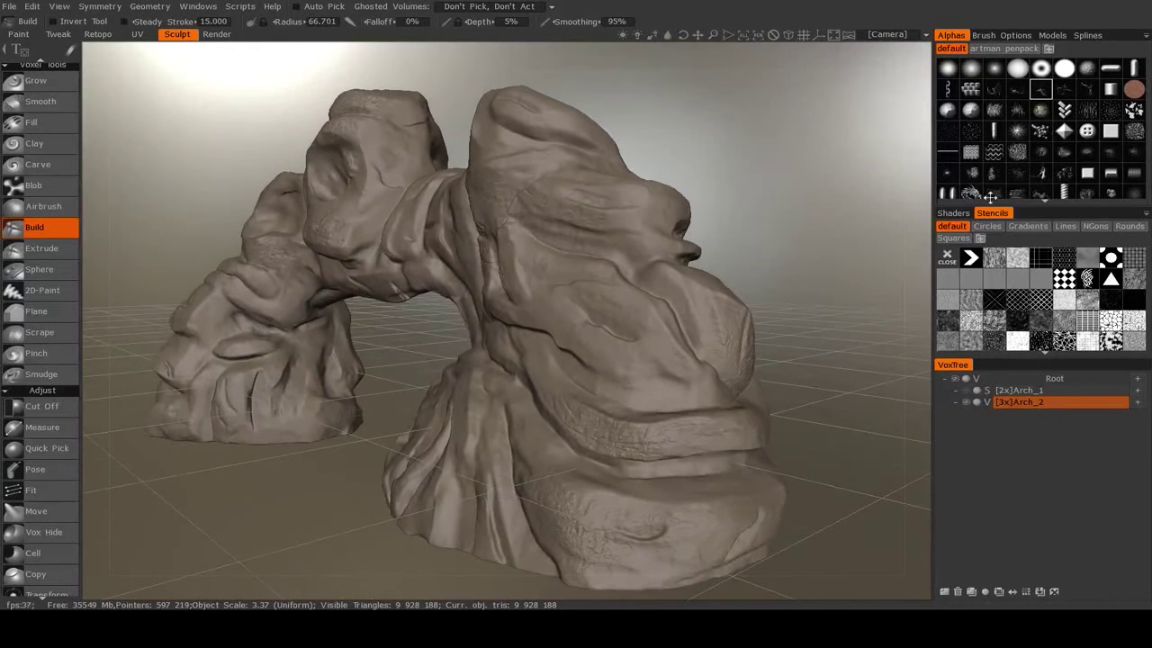
scroll(1017, 153, "down", 3)
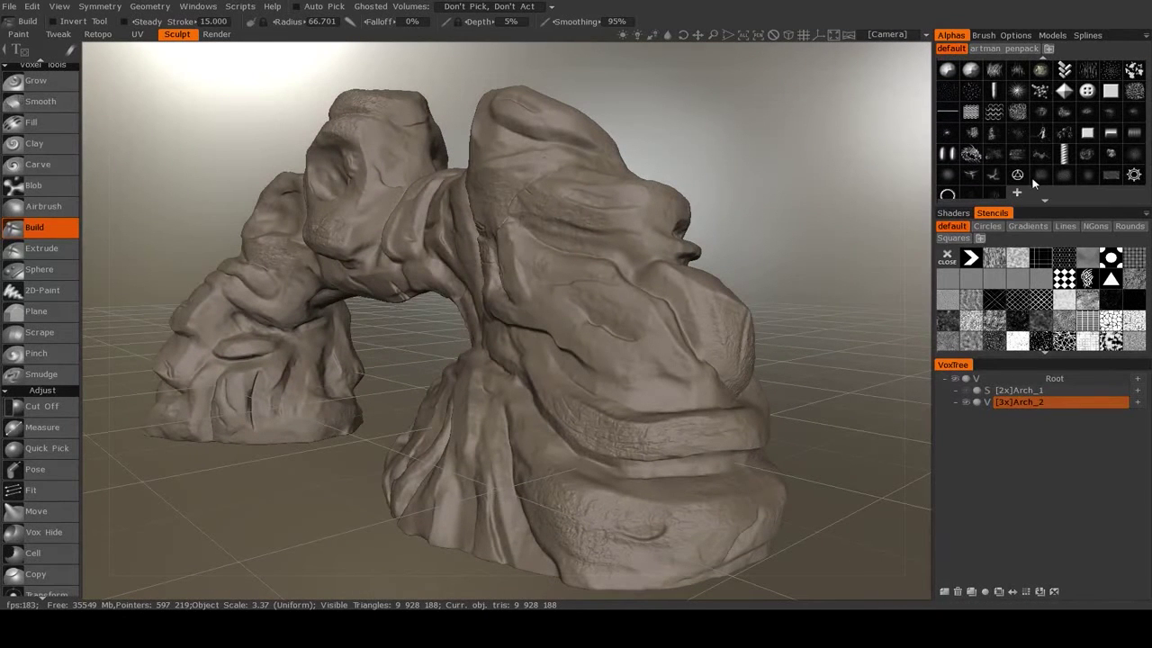
scroll(1026, 188, "down", 1)
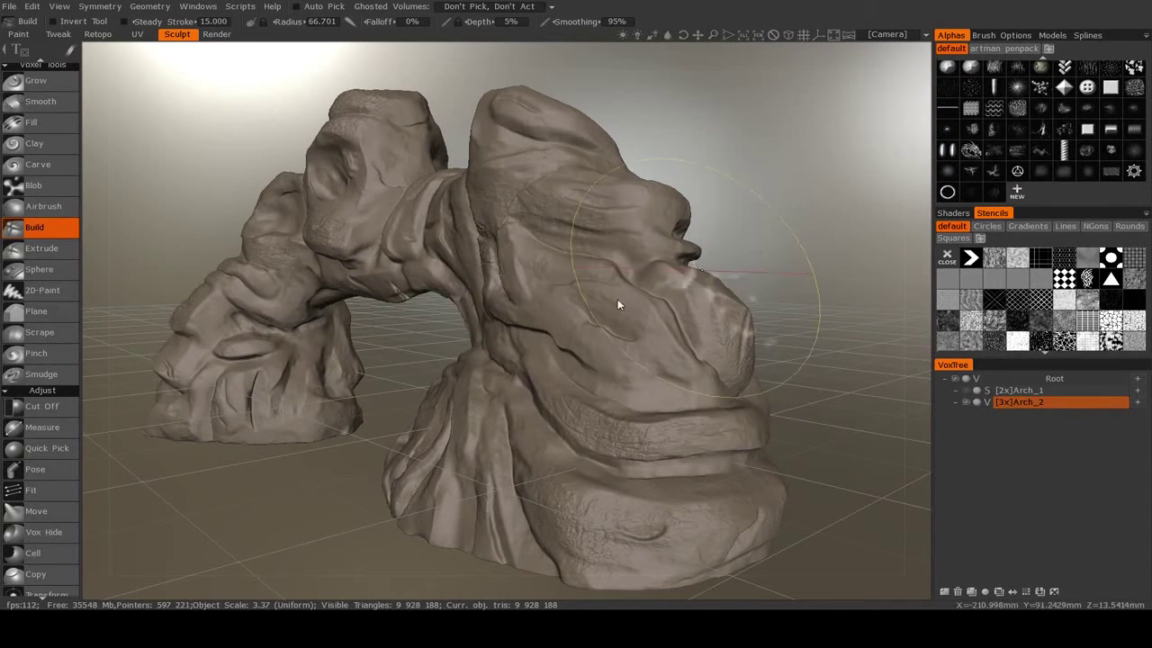
middle_click_drag(609, 302, 562, 245, "alt")
left_click_drag(619, 298, 582, 301, "alt")
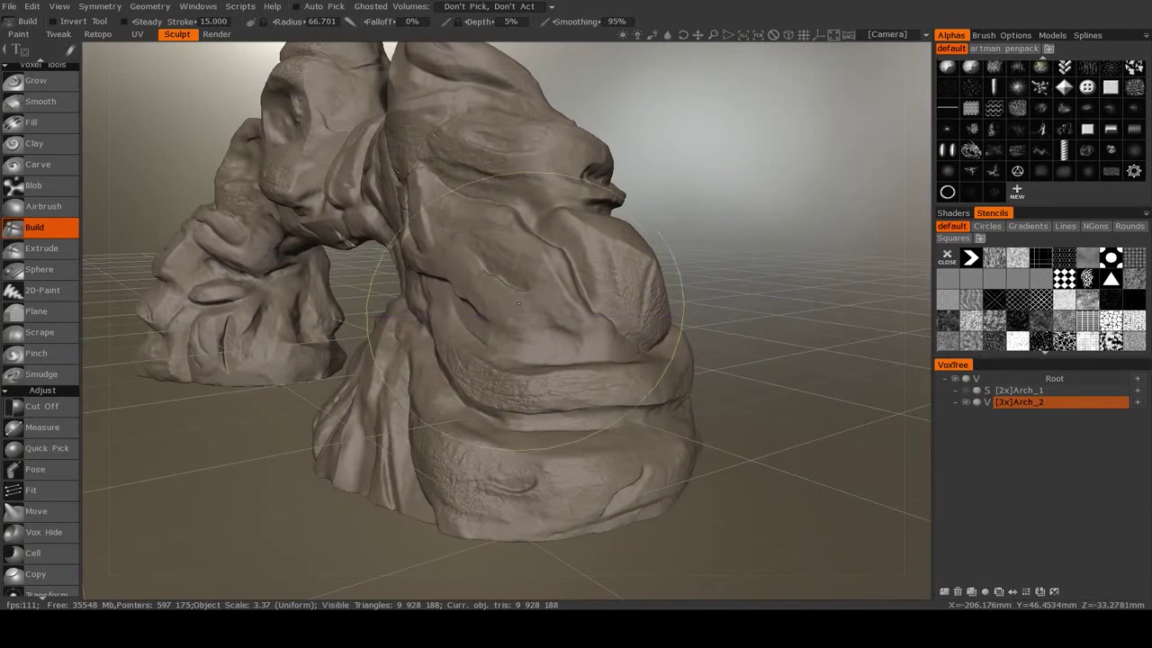
middle_click_drag(519, 314, 462, 352)
mouse_move(492, 284)
middle_mouse_down("alt")
mouse_move(670, 383)
mouse_move(661, 377)
middle_mouse_up("alt")
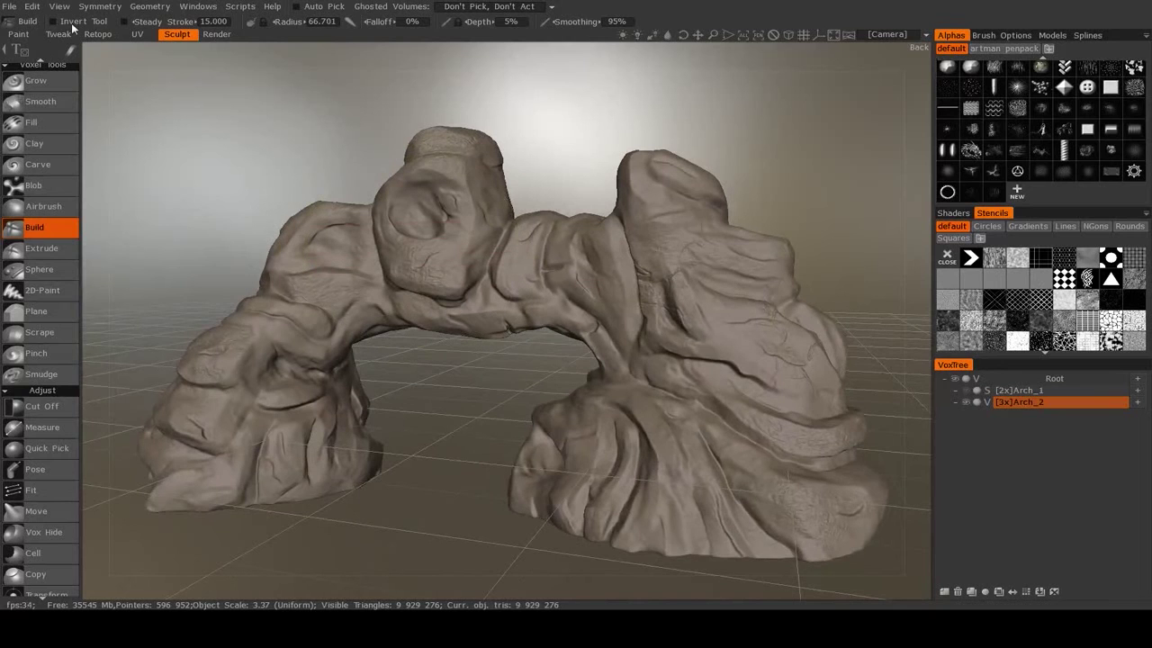
- Turn on Invert Tool and carve cracks into the lower part of the arch's narrow leg
left_click(52, 22)
right_click_drag(477, 332, 591, 378, "alt")
middle_click_drag(591, 378, 558, 412, "alt")
left_click_drag(558, 413, 612, 418, "alt")
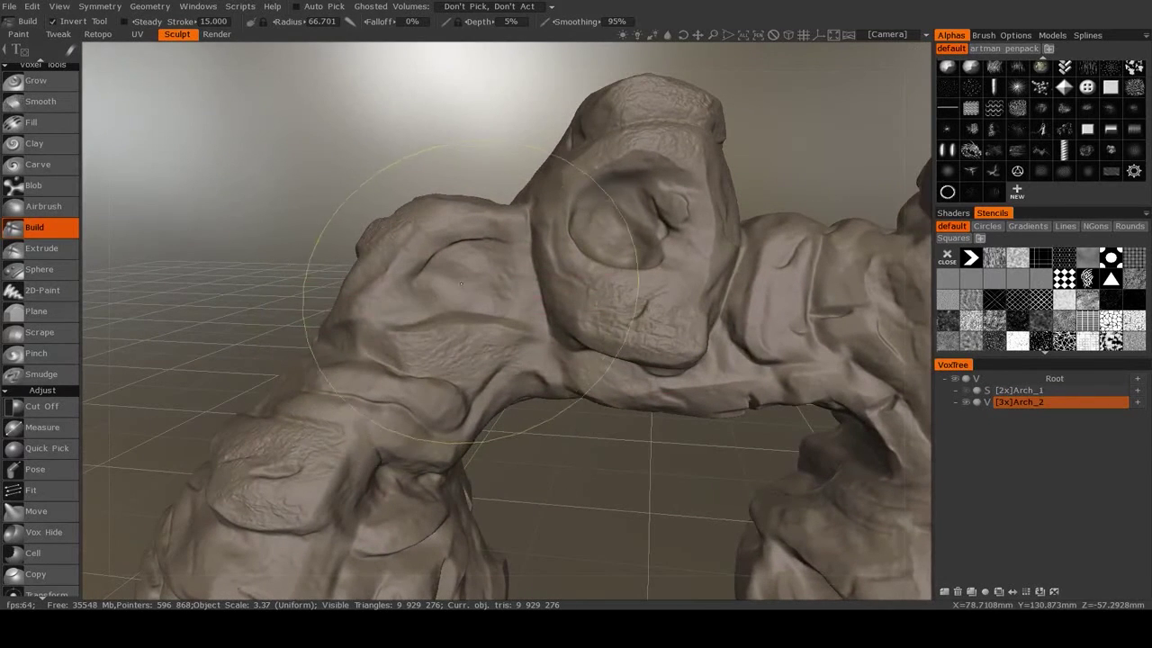
left_click_drag(465, 430, 756, 425, "alt")
mouse_move(504, 396)
left_mouse_down("alt")
mouse_move(645, 383)
mouse_move(740, 399)
left_mouse_up("alt")
mouse_move(739, 399)
middle_mouse_down("alt")
mouse_move(621, 393)
mouse_move(605, 370)
middle_mouse_up("alt")
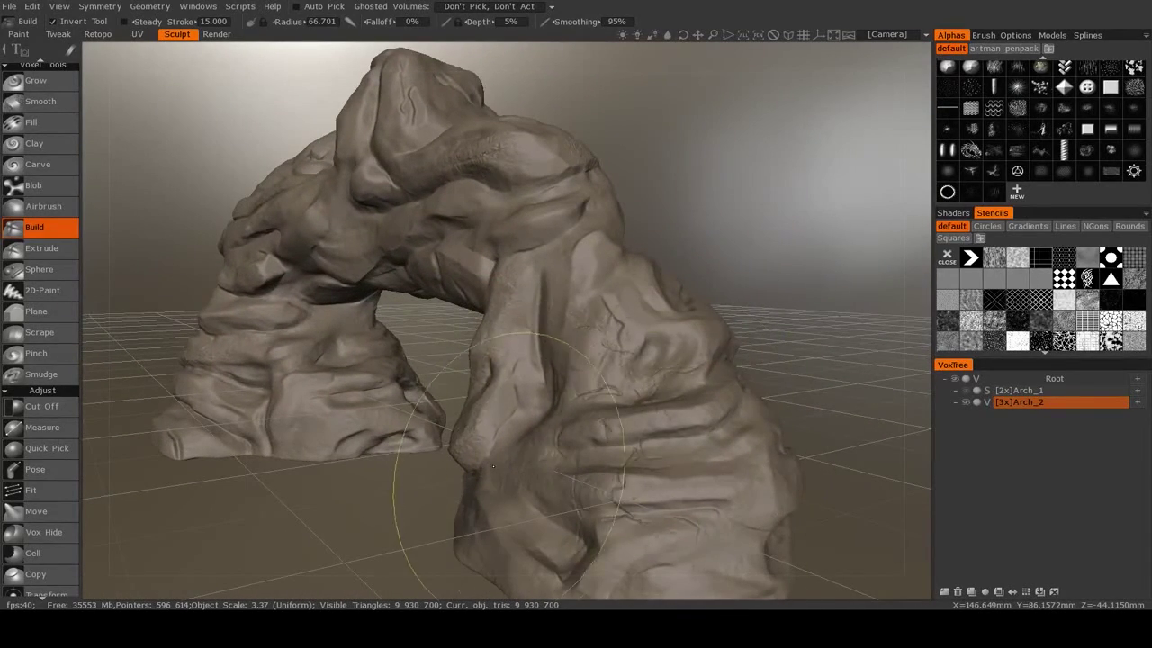
middle_click_drag(493, 465, 365, 346)
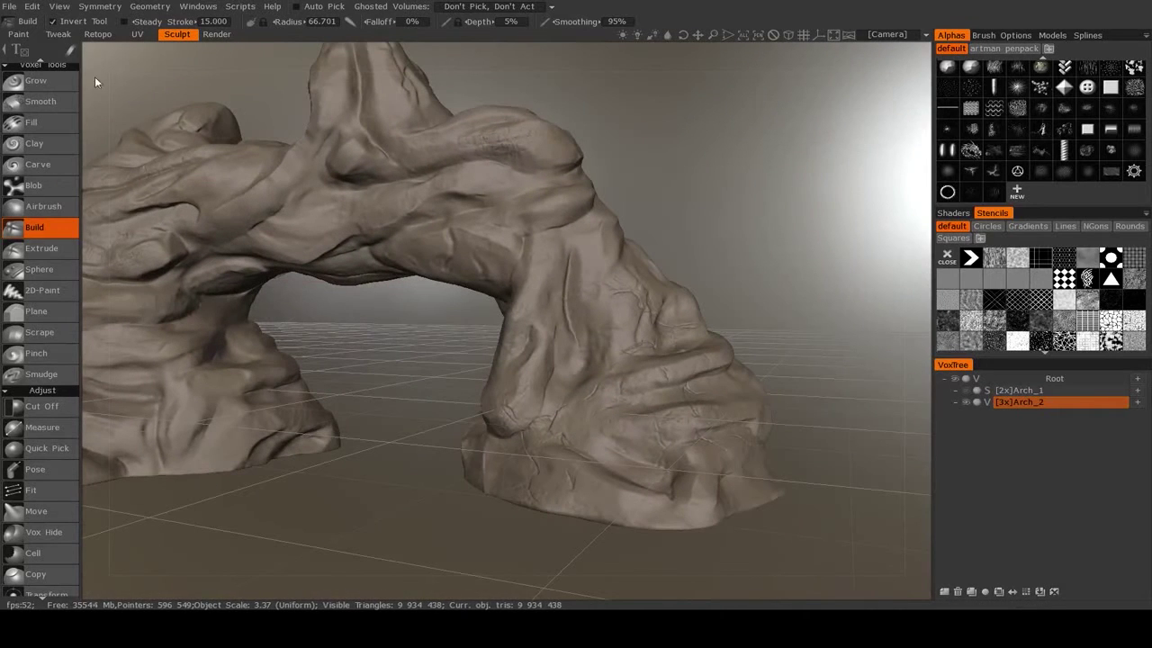
- Switch the Build brush to the stamp stroke mode and stamp inverted cracks along the front of the arch's span
mouse_move(84, 46)
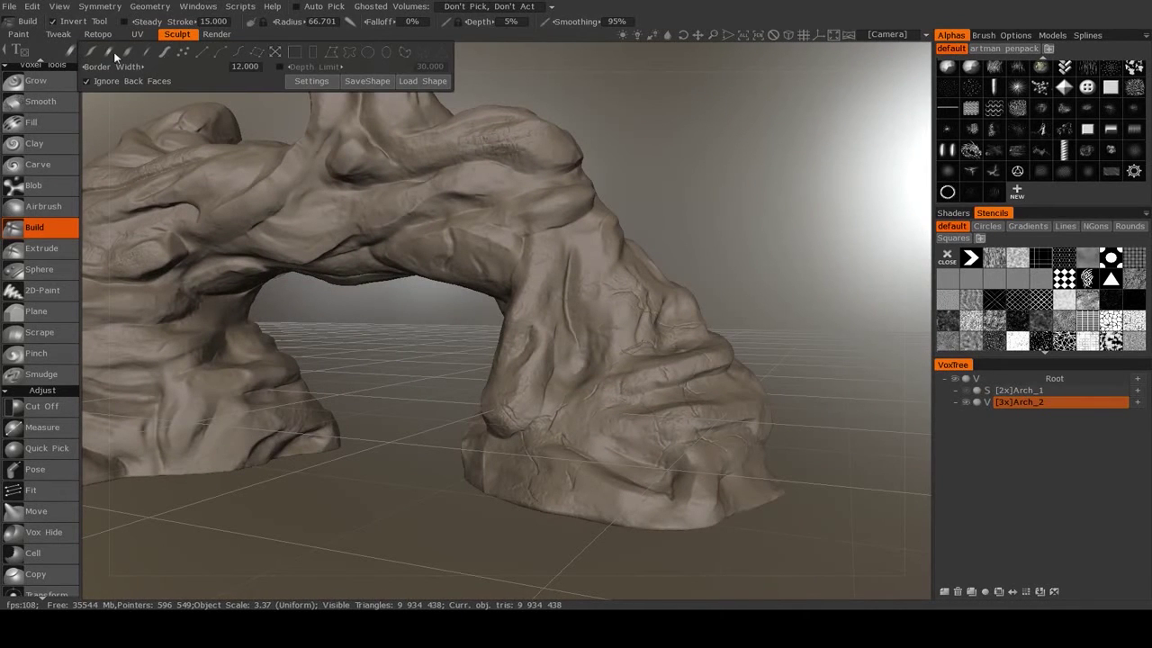
left_click(276, 55)
mouse_move(396, 216)
middle_mouse_down()
mouse_move(522, 342)
mouse_move(584, 324)
middle_mouse_up()
scroll(550, 307, "up", 3)
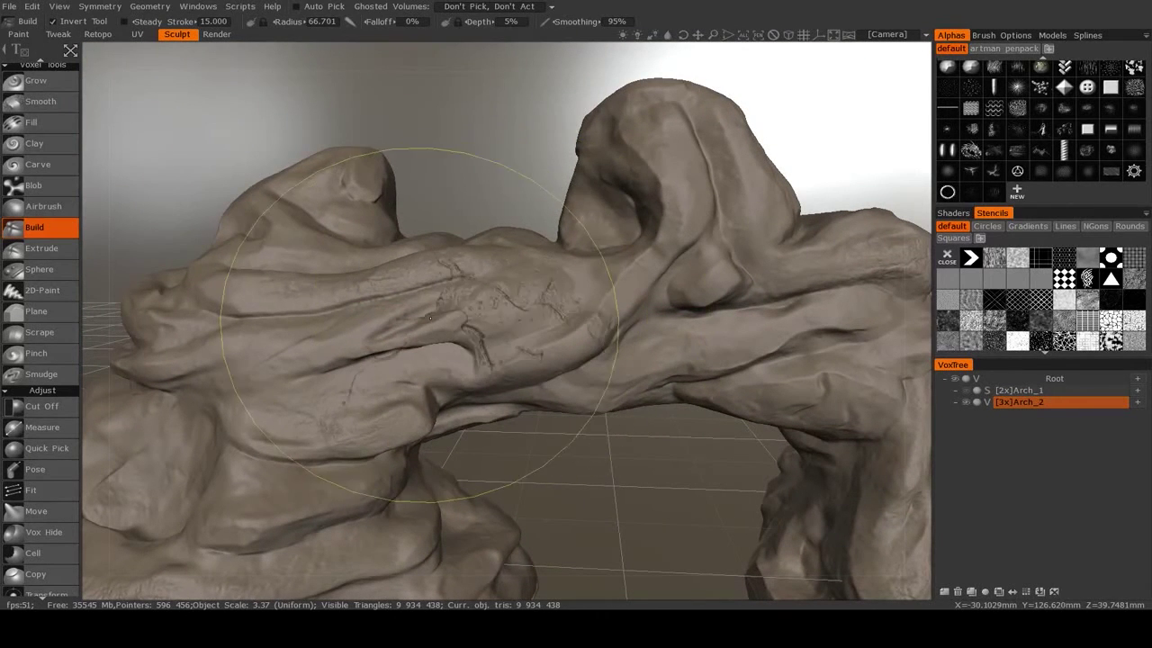
left_click_drag(330, 338, 330, 335)
scroll(539, 409, "down", 5)
scroll(512, 419, "up", 4)
scroll(1025, 160, "up", 2)
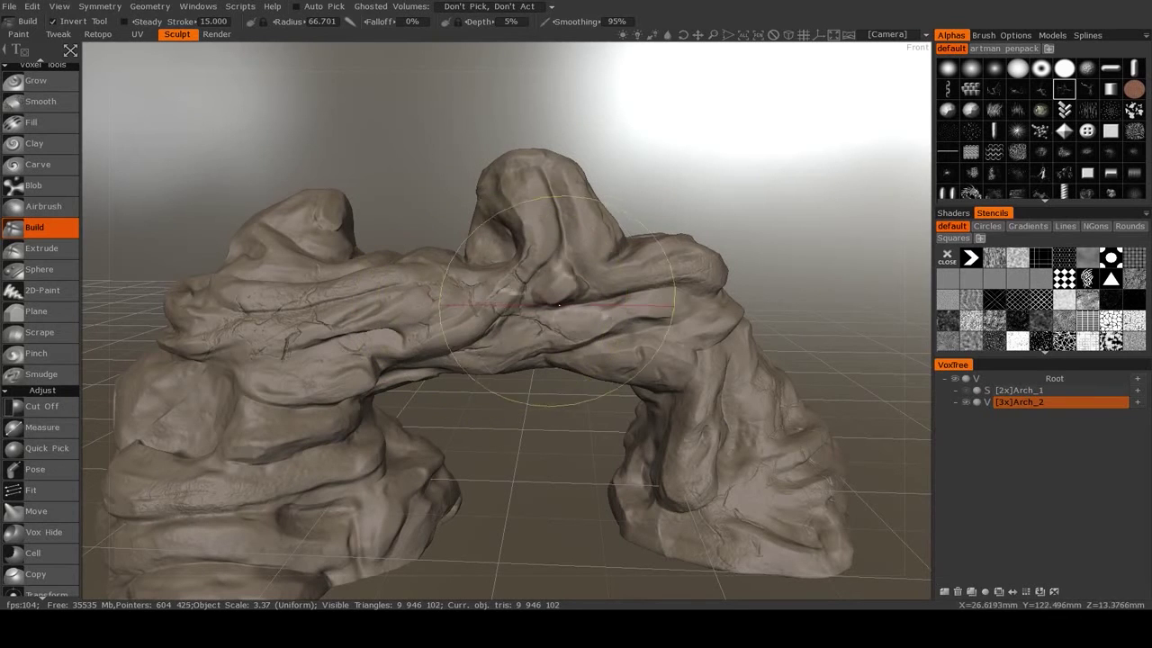
- Reduce the Build brush depth to 3% and stamp cracks over the front of the central peak
scroll(574, 306, "up", 5)
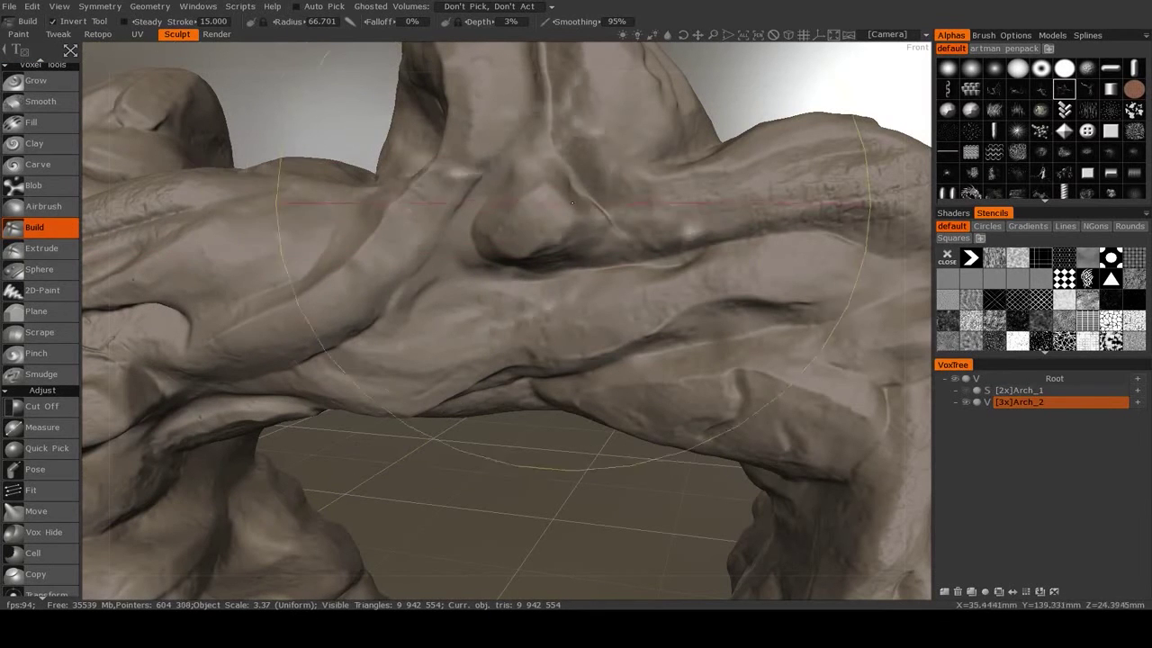
middle_click_drag(574, 150, 591, 281)
mouse_move(533, 171)
left_mouse_down("alt")
mouse_move(507, 245)
mouse_move(525, 300)
left_mouse_up("alt")
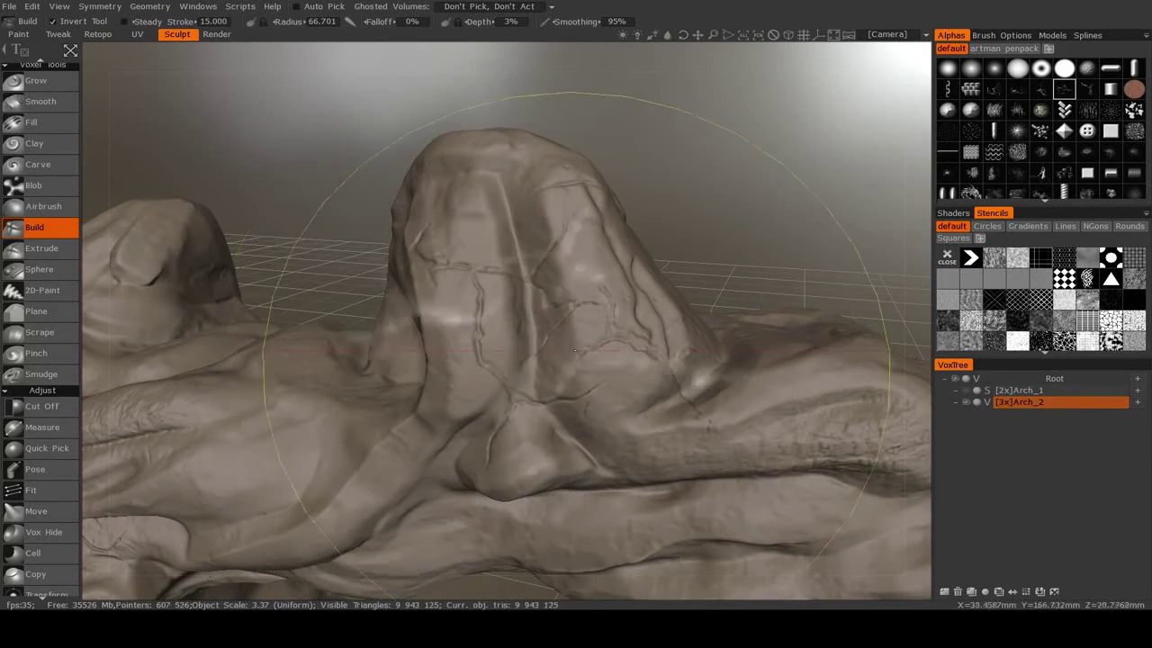
- Enlarge the brush radius to 79.162 and stamp cracks around the lower ledges of the arch's legs
scroll(577, 351, "down", 5)
left_click_drag(529, 369, 584, 343, "alt")
middle_click_drag(584, 343, 603, 285, "alt")
scroll(604, 285, "up", 3)
right_click_drag(414, 376, 479, 368)
left_click(469, 368)
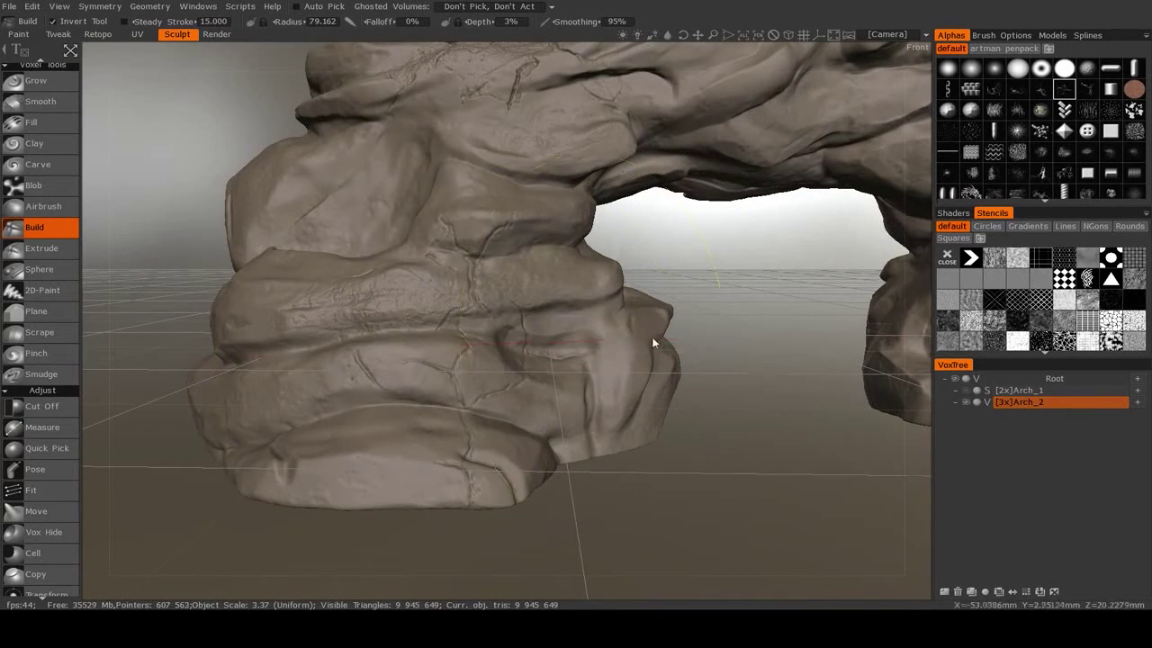
scroll(473, 368, "down", 3)
left_click_drag(473, 368, 573, 355, "alt")
mouse_move(566, 354)
middle_mouse_down()
mouse_move(619, 314)
mouse_move(585, 270)
middle_mouse_up()
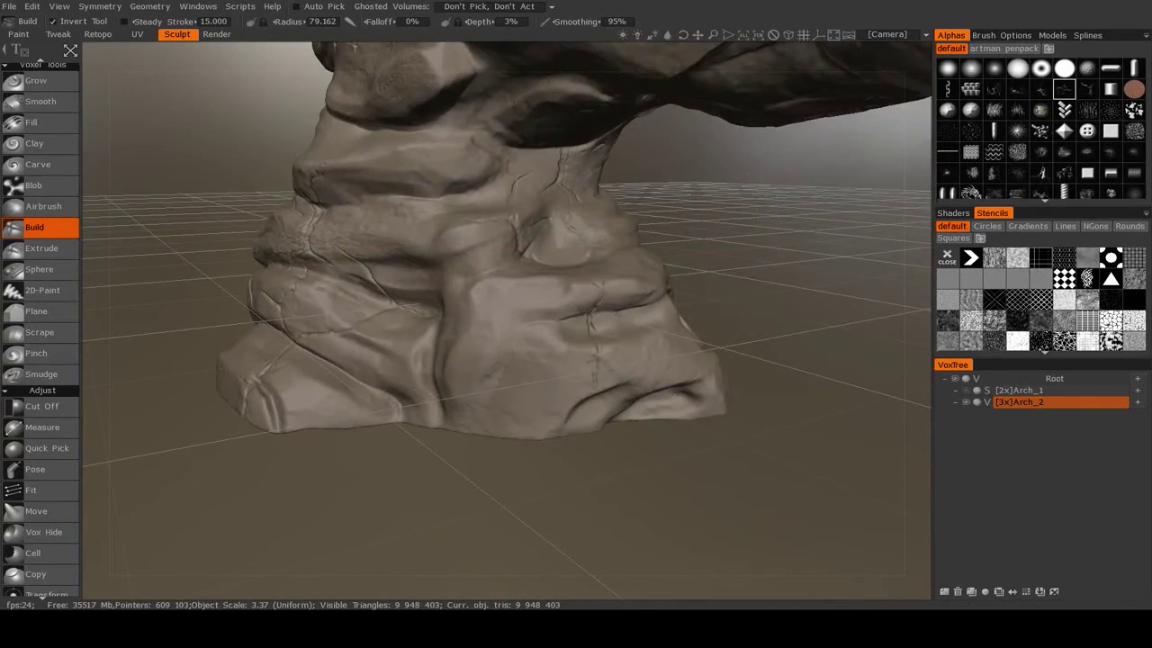
- Stamp large cracks over the fluted base on the back of the wide end
scroll(697, 304, "down", 5)
left_click_drag(681, 304, 496, 391, "alt")
middle_click_drag(495, 392, 516, 368)
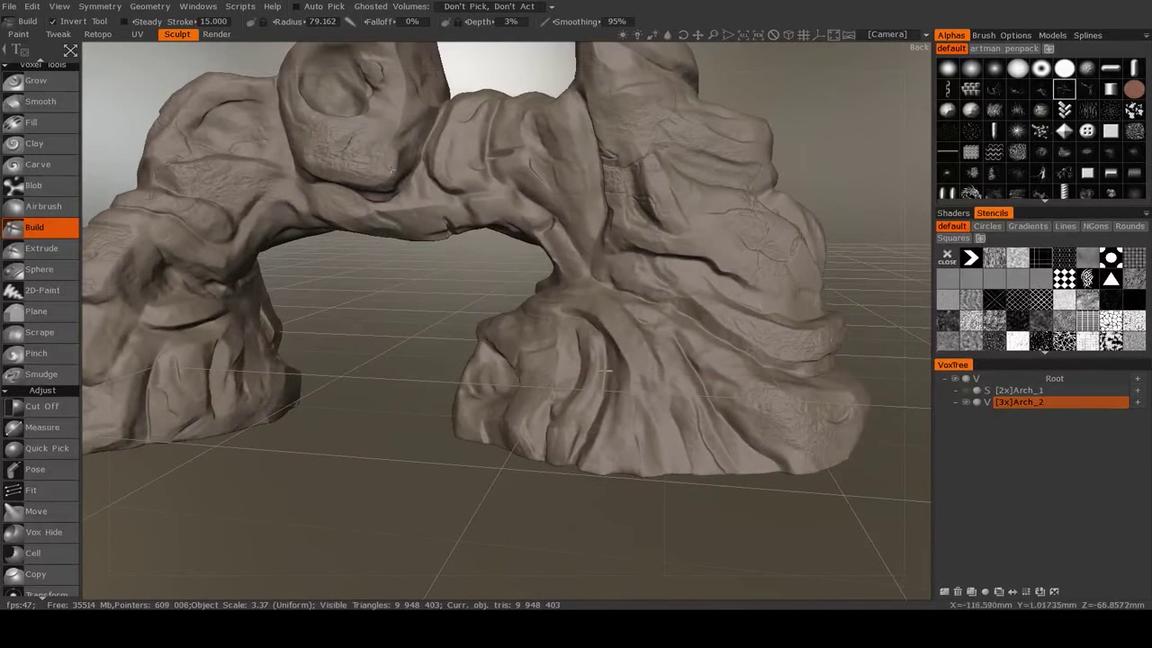
left_click(634, 385)
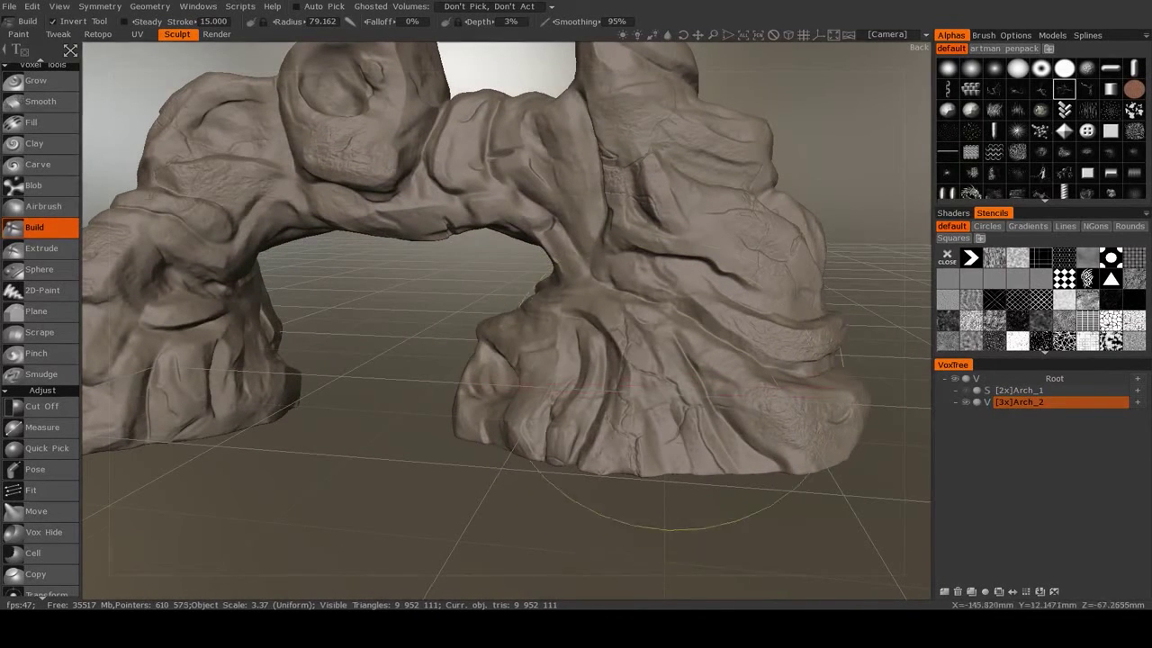
- Choose the XMD_Wrinkles02 alpha, set the brush radius to 49.647, and switch back to a freehand pen stroke mode
middle_click_drag(675, 191, 675, 259)
scroll(1001, 172, "down", 2)
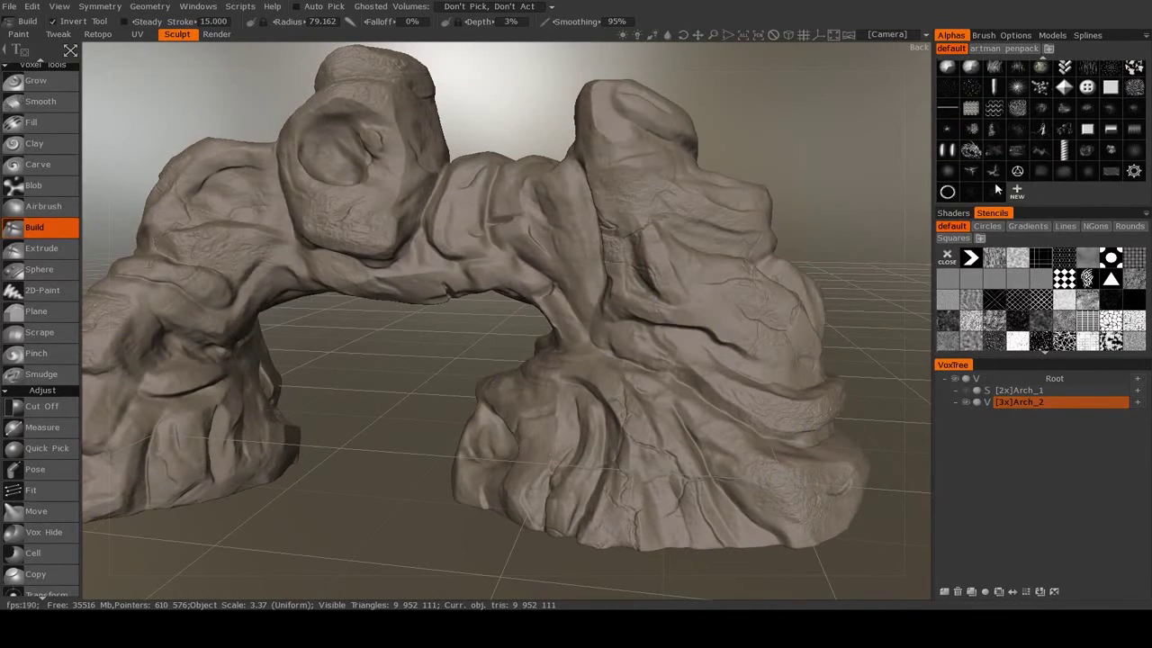
mouse_move(995, 195)
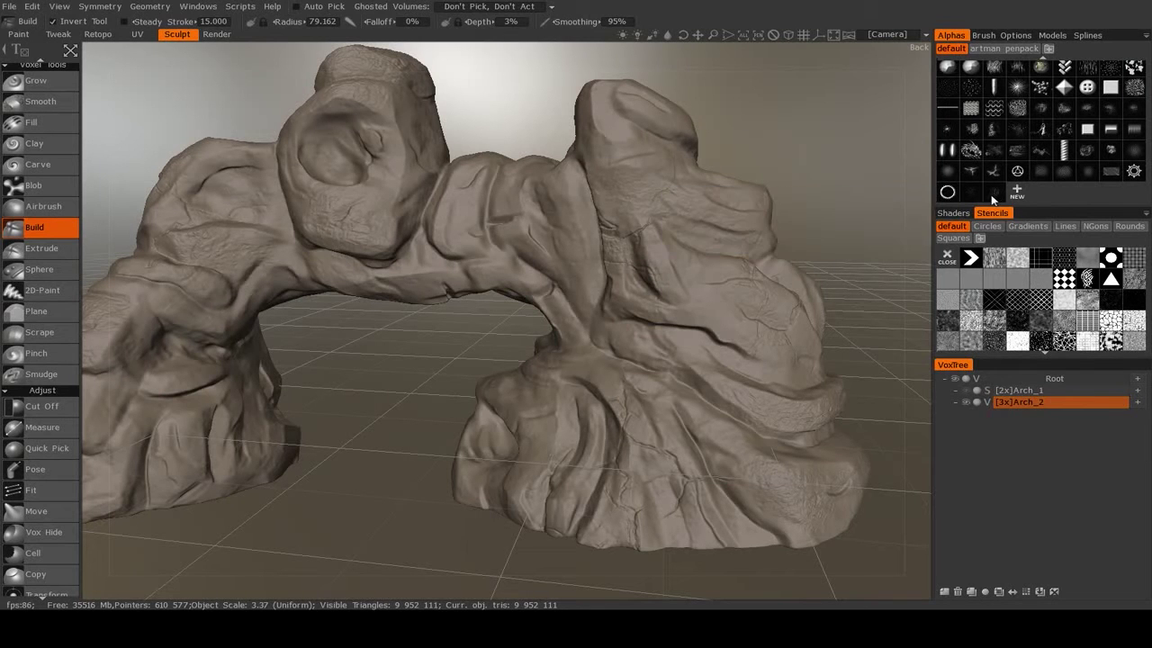
left_click(995, 192)
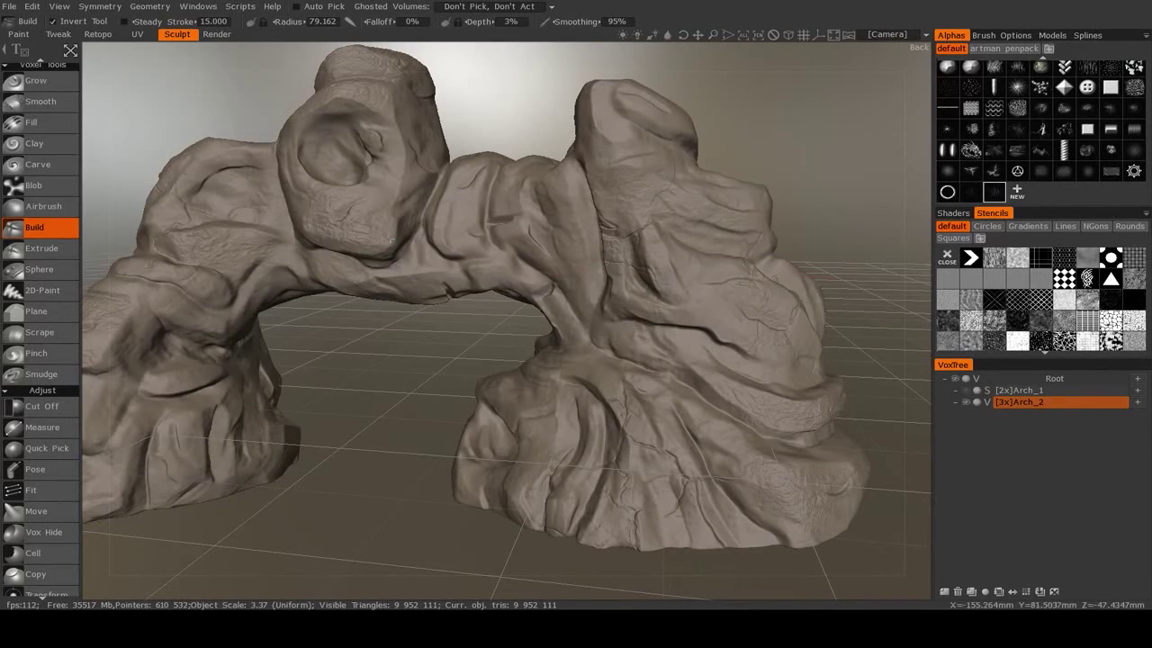
right_click_drag(621, 268, 560, 267)
middle_click_drag(672, 324, 586, 277, "alt")
mouse_move(70, 56)
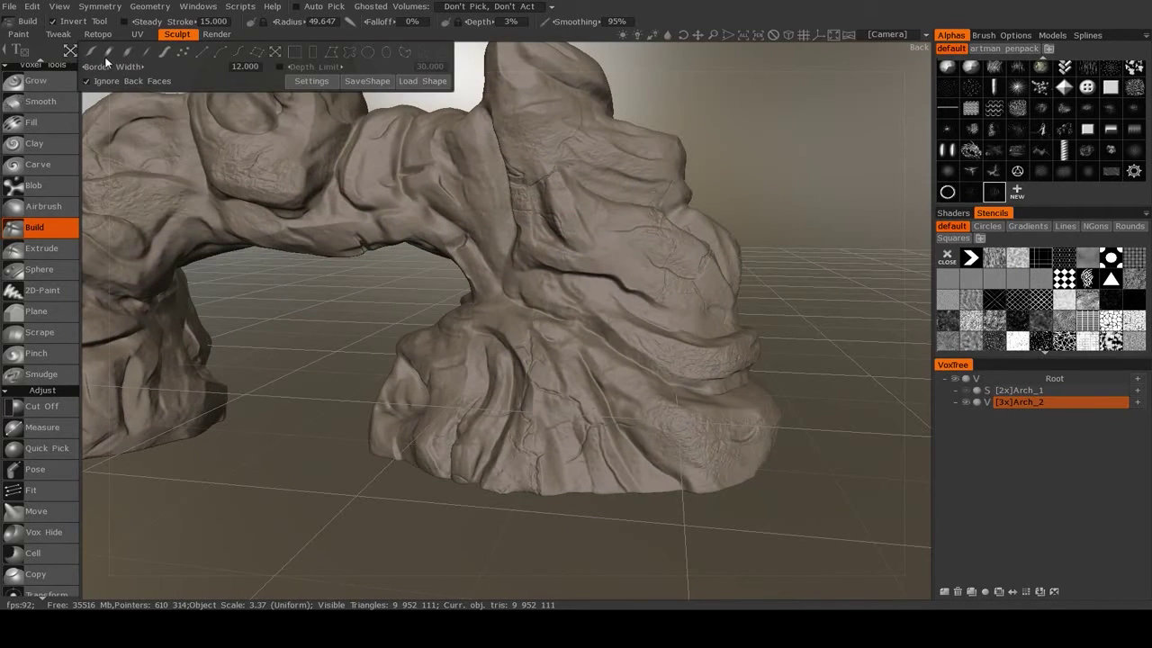
left_click(106, 57)
- Set the brush radius to 31.421 and depth to 27%, and brush horizontal wrinkles over the wide end's lowest ledge
mouse_move(702, 387)
left_mouse_down("alt")
mouse_move(574, 349)
mouse_move(508, 345)
left_mouse_up("alt")
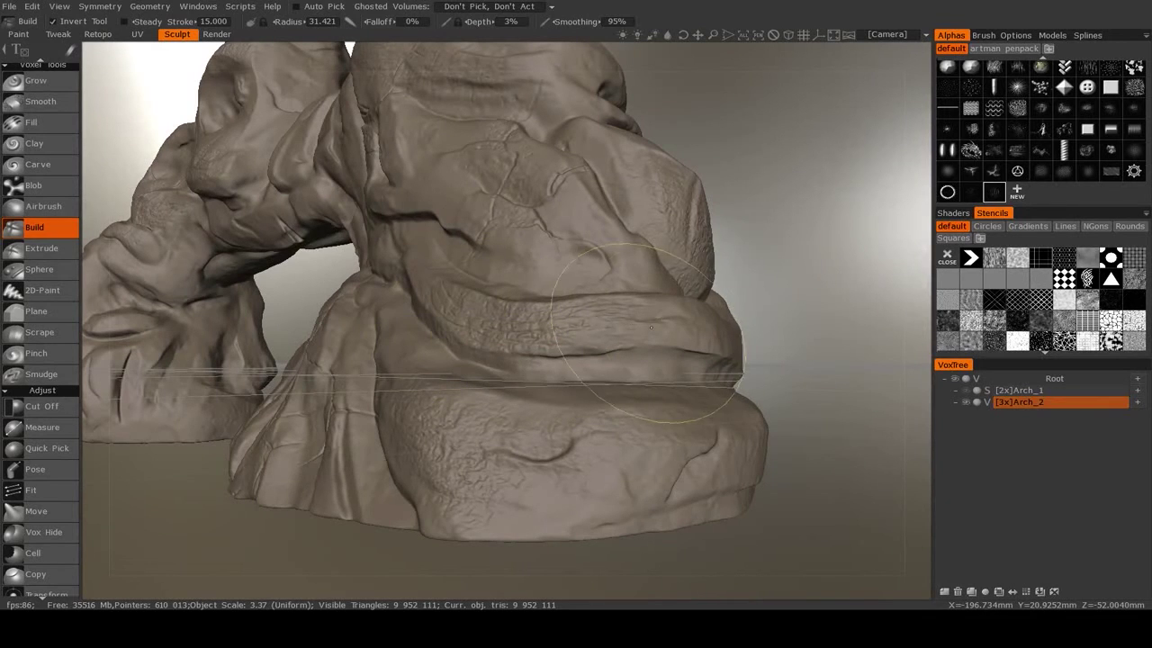
left_click_drag(605, 351, 633, 321, "alt")
right_click_drag(633, 320, 594, 328, "alt")
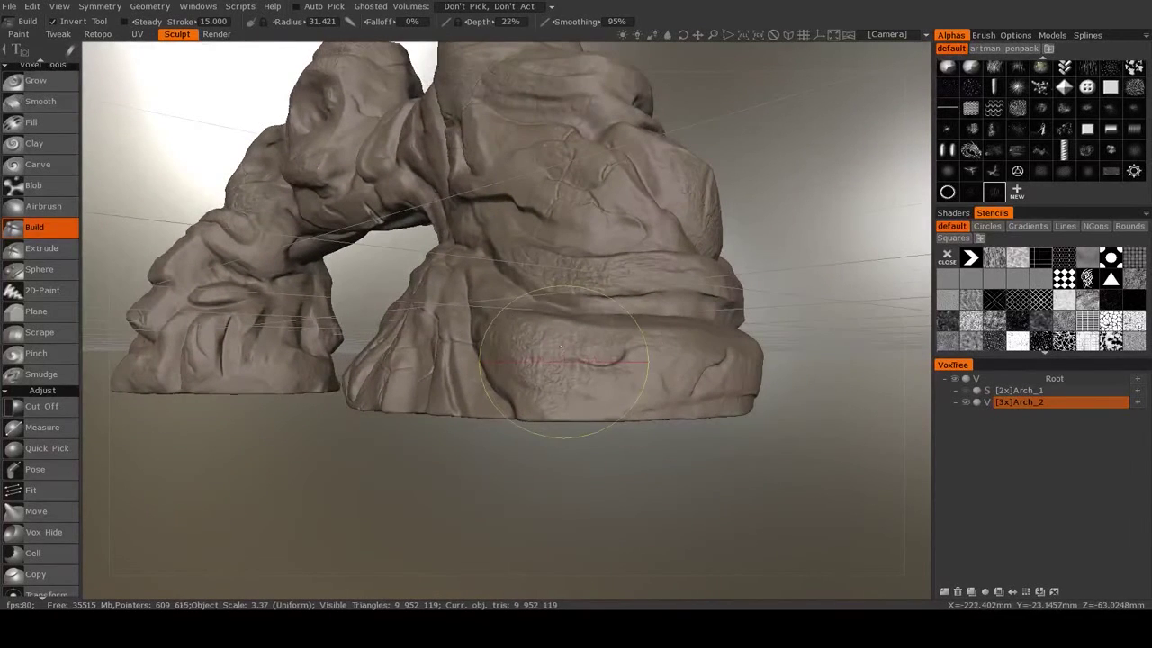
left_click_drag(678, 376, 560, 356, "alt")
right_click_drag(560, 356, 596, 352, "alt")
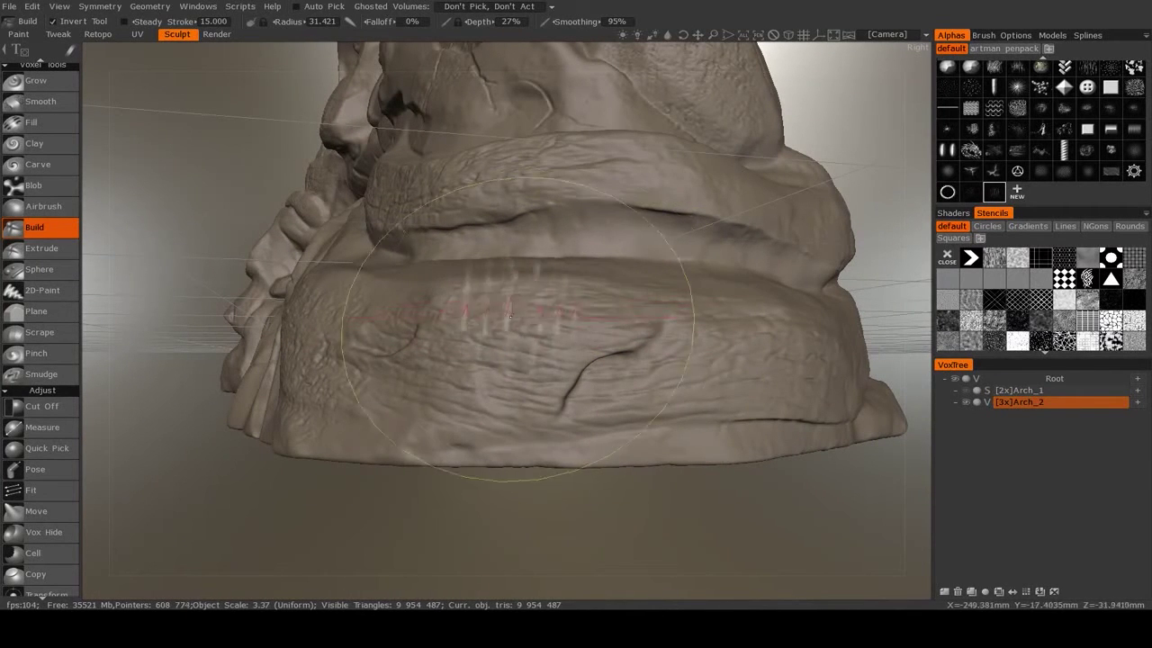
- Check the wrinkle alpha's details, reduce the brush radius to 30.826, and undo the last stroke
right_click_drag(455, 340, 512, 338)
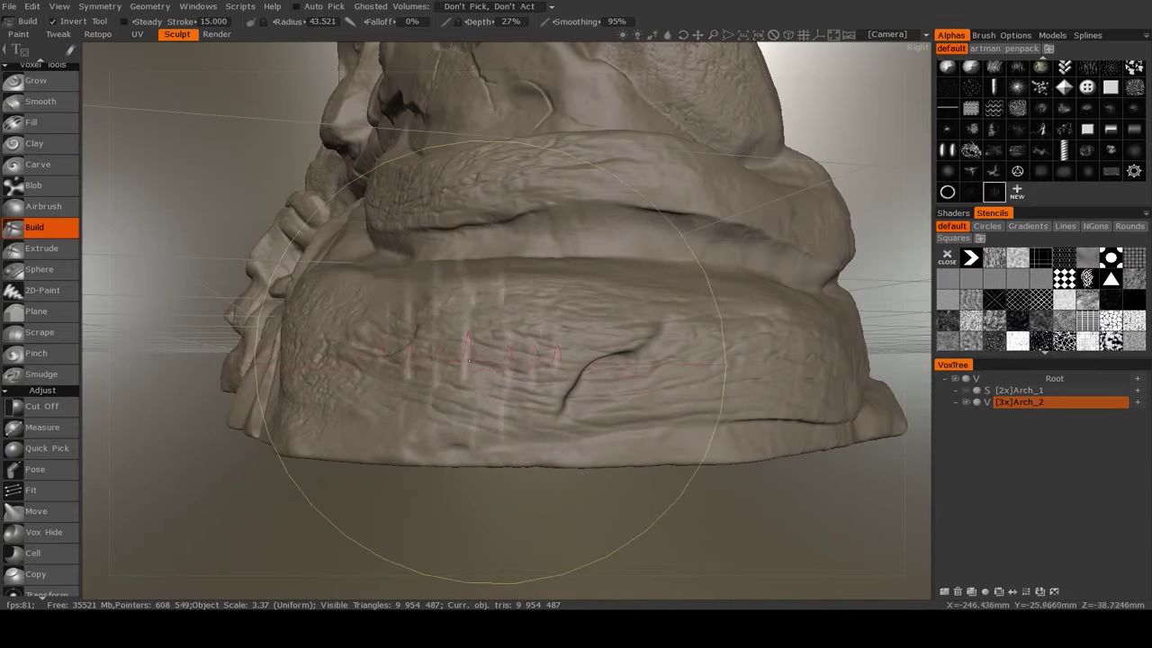
mouse_move(994, 198)
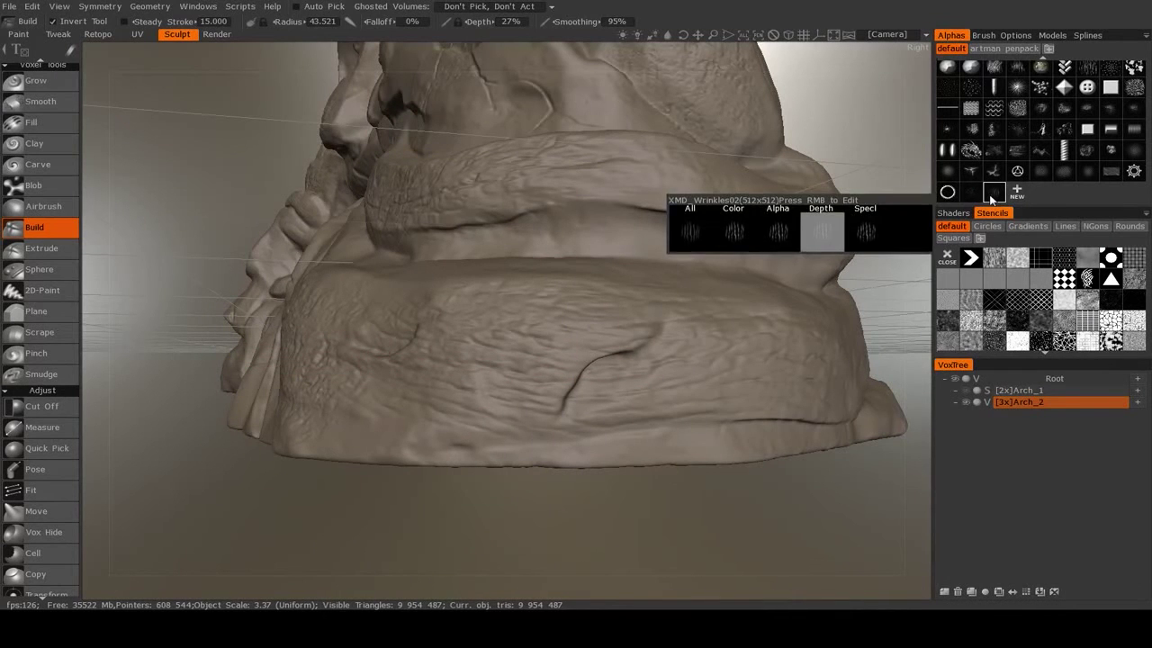
left_click_drag(535, 373, 415, 353, "alt")
right_click_drag(415, 353, 357, 346)
key("ctrl+z")
- Brush wrinkle detail over the front of the central peak
right_click_drag(678, 341, 663, 338, "alt")
left_click_drag(663, 337, 558, 387, "alt")
right_click_drag(558, 388, 567, 430, "alt")
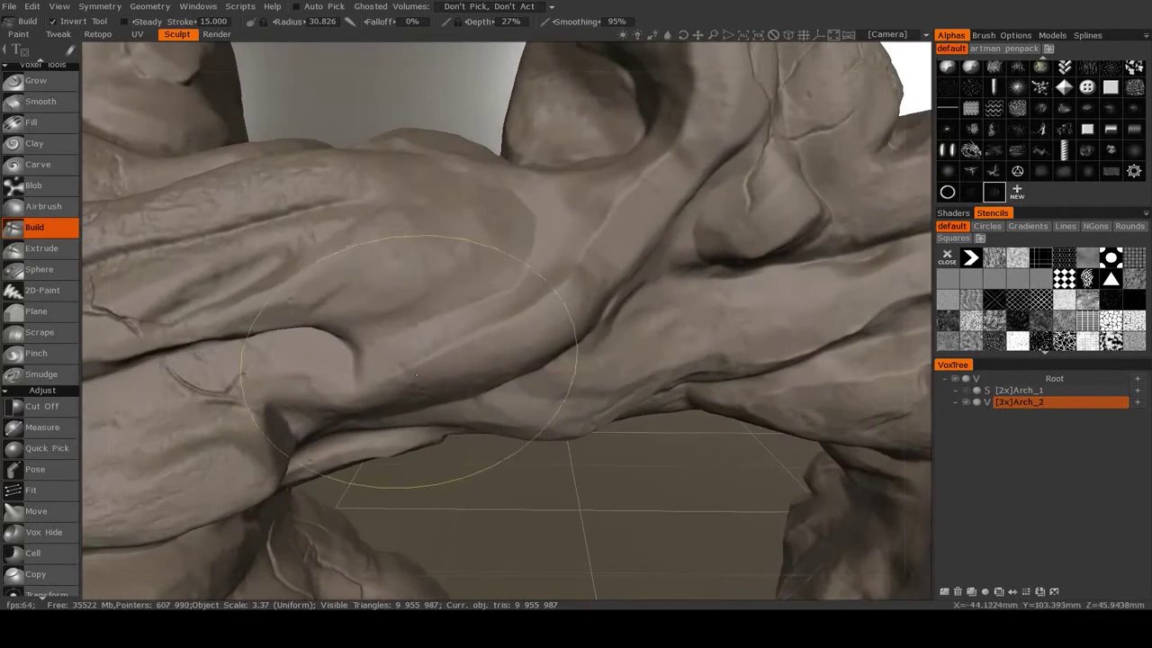
right_click_drag(642, 210, 615, 203, "alt")
left_click_drag(615, 204, 522, 297, "alt")
right_click_drag(522, 297, 494, 368, "alt")
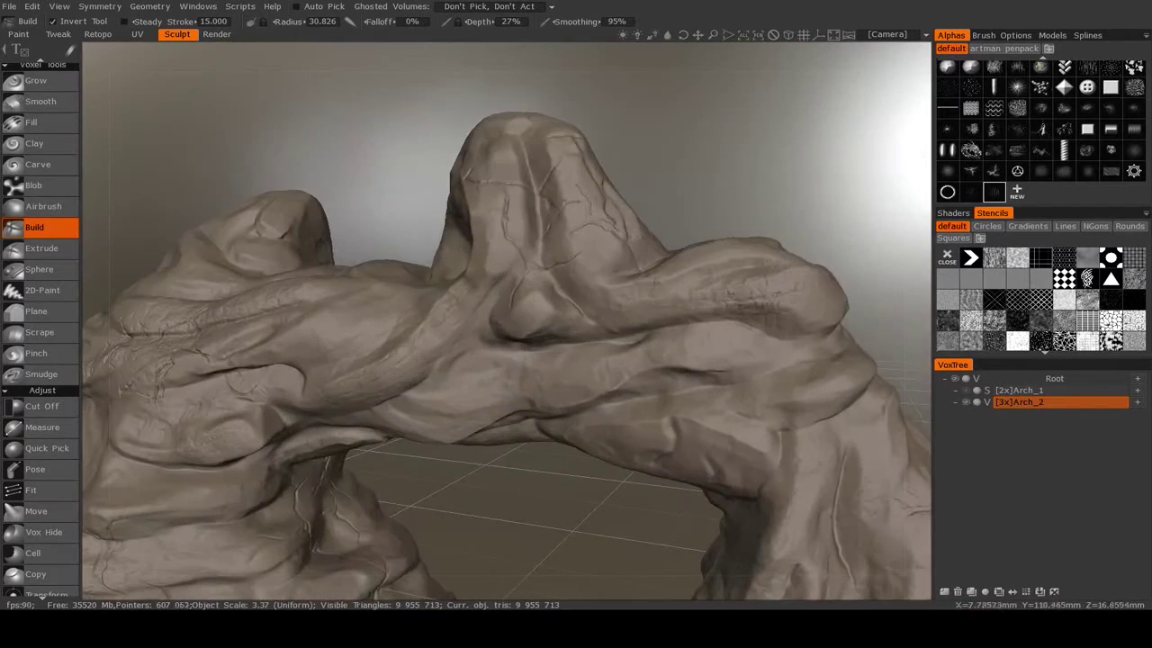
middle_click_drag(483, 165, 718, 381)
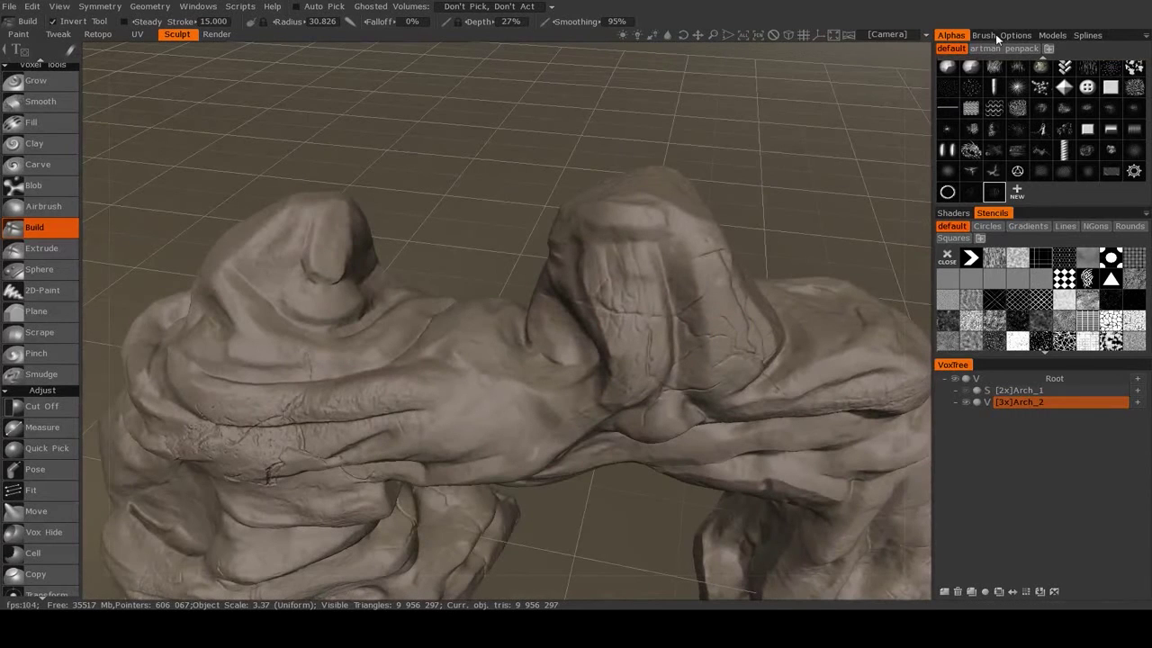
- Examine the Rotate Along Stroke setting in the brush options and return to the alphas
left_click(1001, 36)
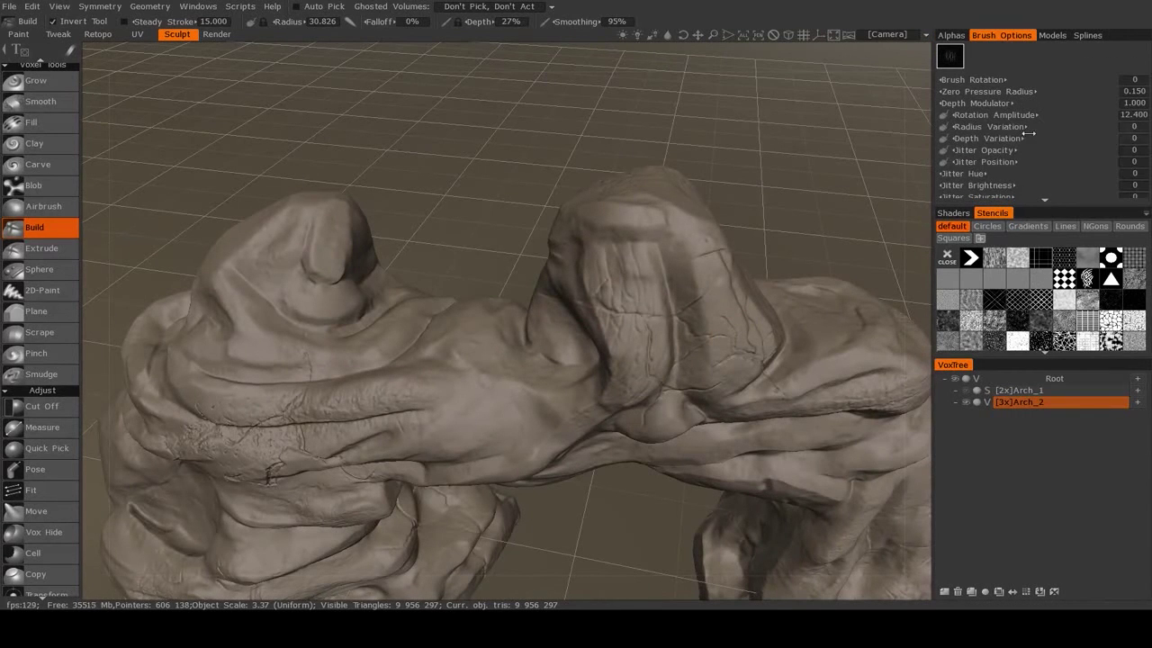
scroll(1025, 140, "down", 3)
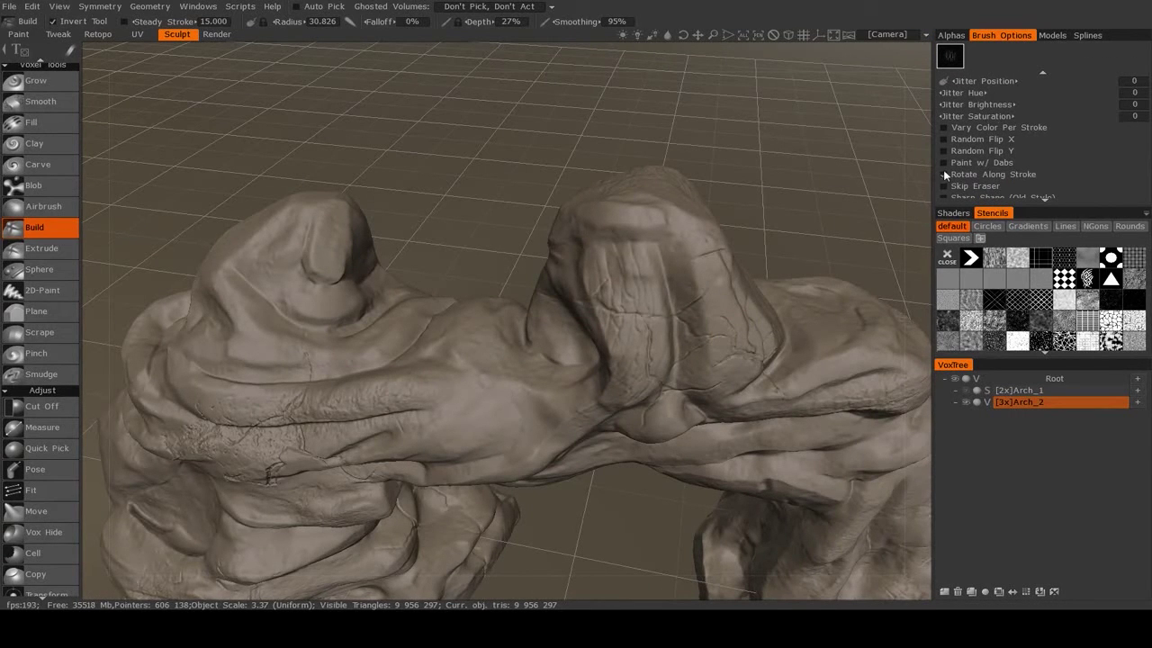
left_click(952, 37)
- Brush wrinkle detail over the wide end's shoulder and the back of the central peak, and undo the last stroke
mouse_move(450, 317)
left_mouse_down("alt")
mouse_move(453, 336)
mouse_move(424, 381)
left_mouse_up("alt")
mouse_move(573, 297)
middle_mouse_down()
mouse_move(589, 342)
mouse_move(513, 363)
mouse_move(465, 337)
middle_mouse_up()
middle_click_drag(511, 531, 580, 416)
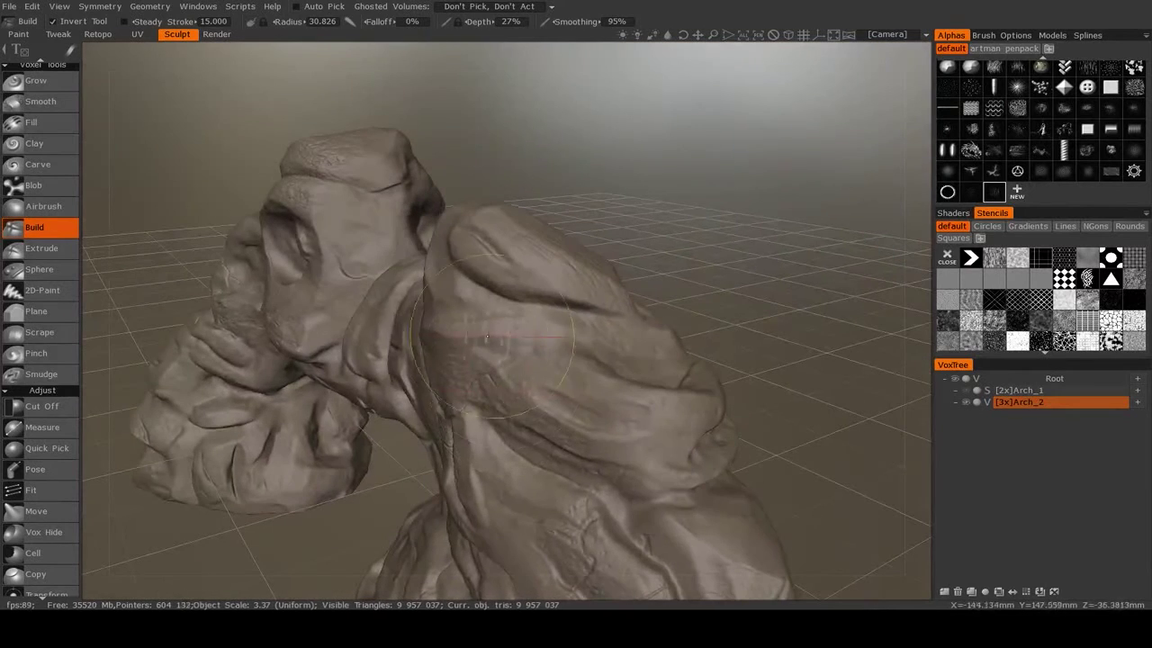
mouse_move(711, 434)
middle_mouse_down()
mouse_move(772, 406)
mouse_move(673, 383)
middle_mouse_up()
middle_click_drag(756, 308, 743, 340)
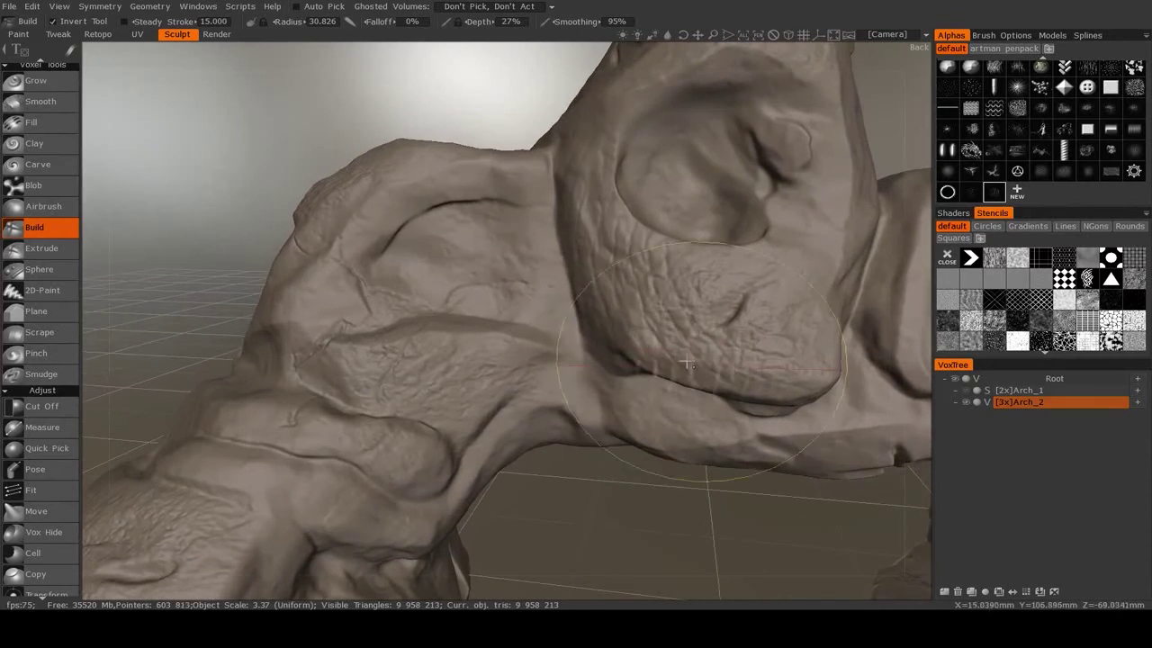
key("ctrl+z")
scroll(742, 340, "down", 5)
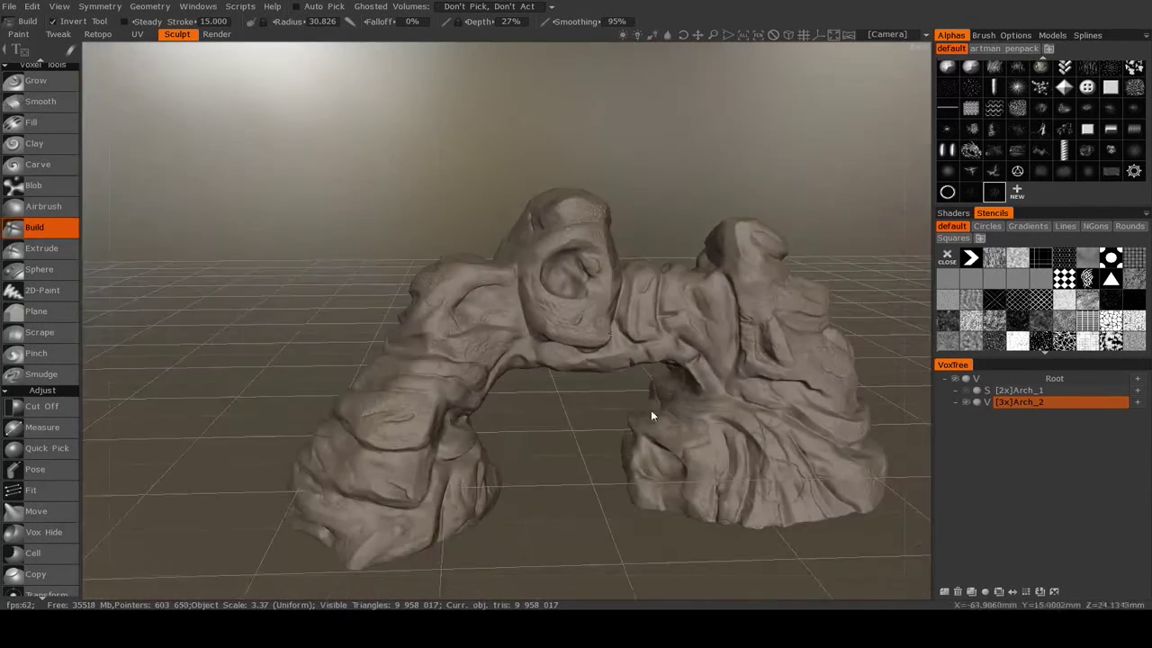
- Try a branching crack alpha at radius 42.283 beneath the central peak, undo the stroke, and set the depth to 5%
middle_click_drag(648, 417, 632, 305)
scroll(539, 367, "up", 5)
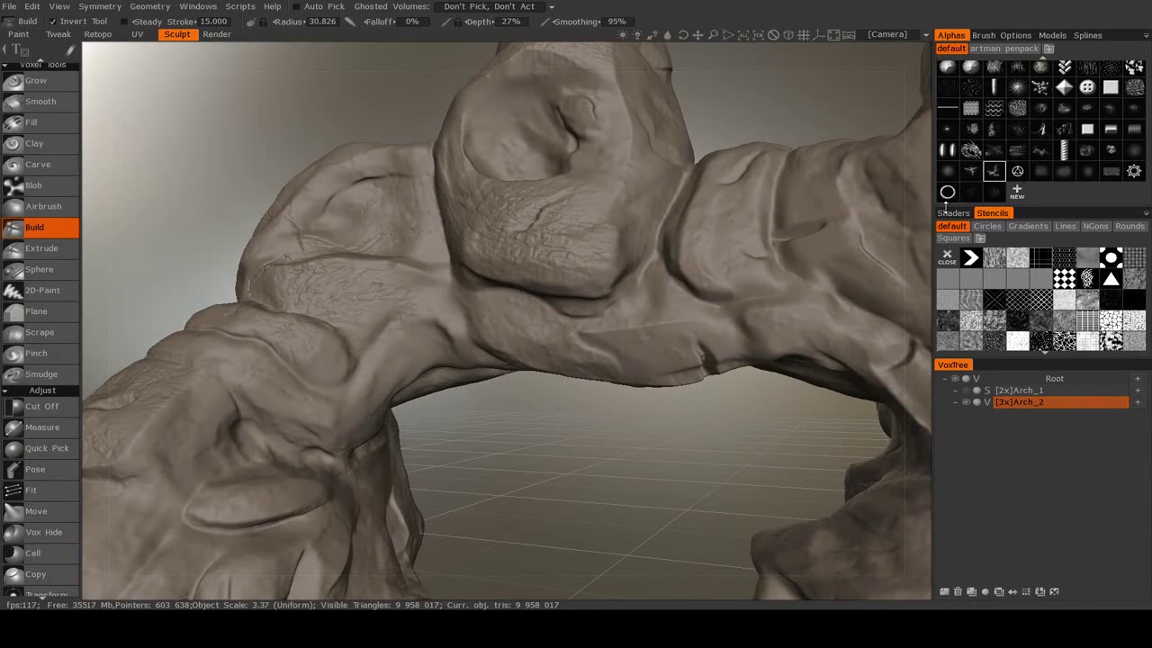
right_click_drag(615, 297, 663, 284)
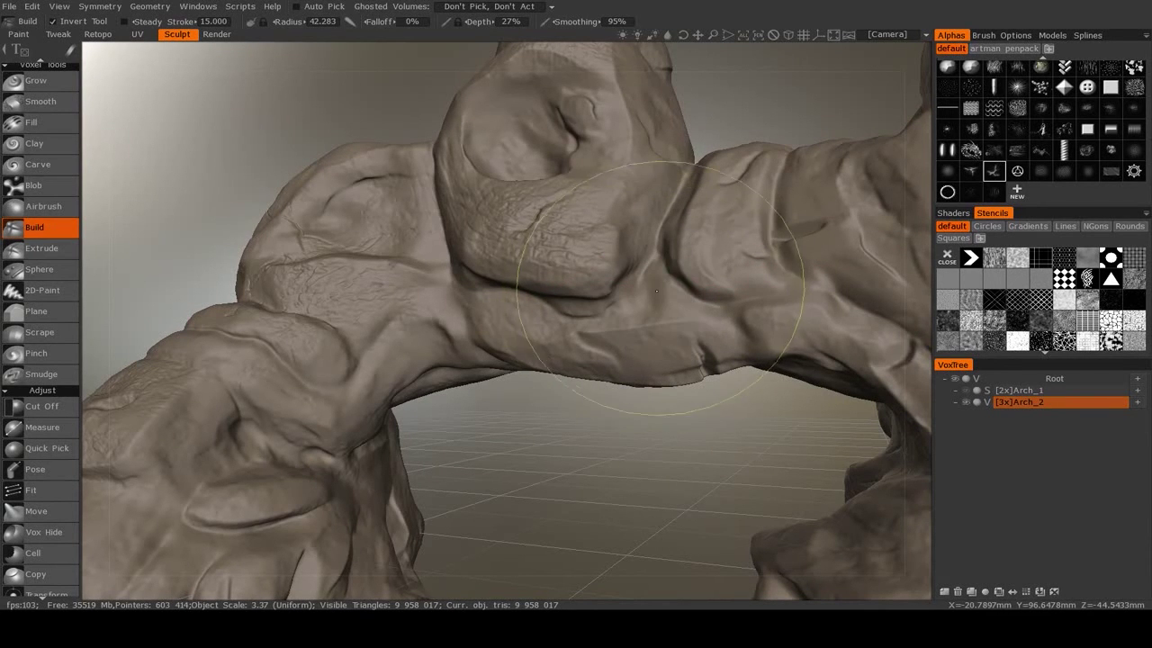
left_click_drag(666, 304, 677, 311)
mouse_move(677, 311)
middle_mouse_down()
mouse_move(621, 302)
mouse_move(596, 375)
middle_mouse_up()
key("ctrl+z")
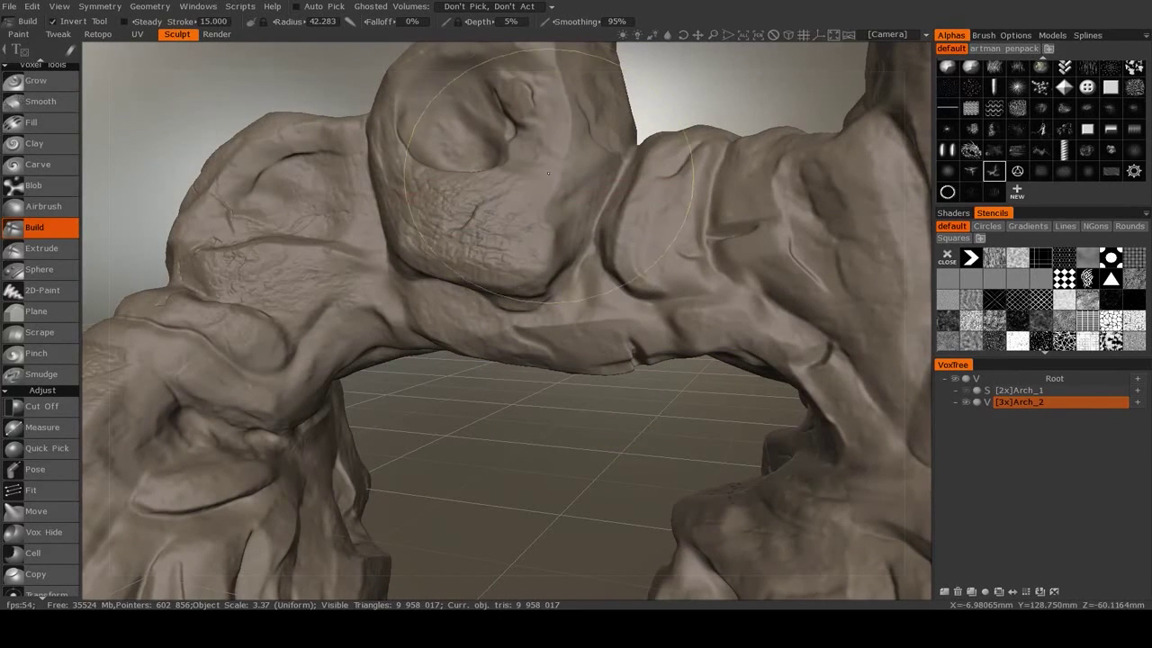
- Set the brush radius to 70.472 and apply shallow cracks to the back of the narrow leg
mouse_move(491, 171)
middle_mouse_down()
mouse_move(613, 282)
mouse_move(670, 257)
mouse_move(540, 350)
middle_mouse_up()
right_click_drag(486, 378, 519, 385)
left_click_drag(460, 387, 470, 412)
left_click(525, 399)
mouse_move(589, 360)
middle_mouse_down()
mouse_move(609, 406)
mouse_move(658, 362)
mouse_move(572, 361)
middle_mouse_up()
left_click(225, 371)
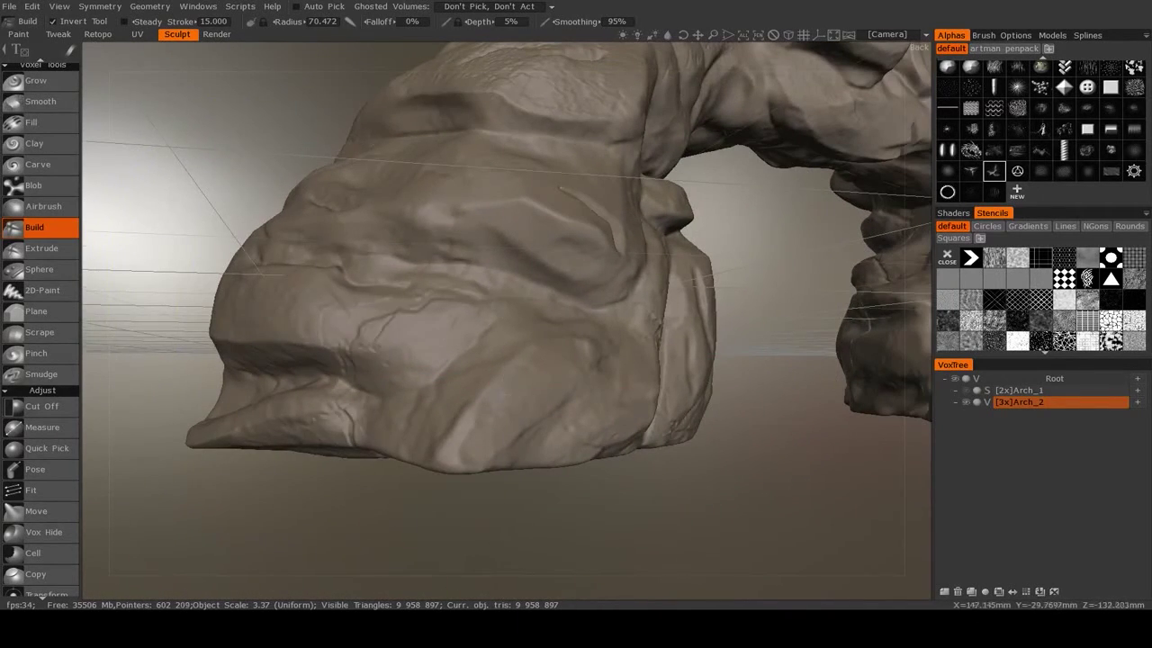
- Choose a different rough crack alpha, reduce the brush radius to 44.818, and brush over the narrow leg's inner side
right_click_drag(486, 360, 414, 378, "alt")
left_click_drag(413, 378, 508, 443, "alt")
right_click_drag(508, 444, 688, 389, "alt")
middle_click_drag(687, 393, 787, 280)
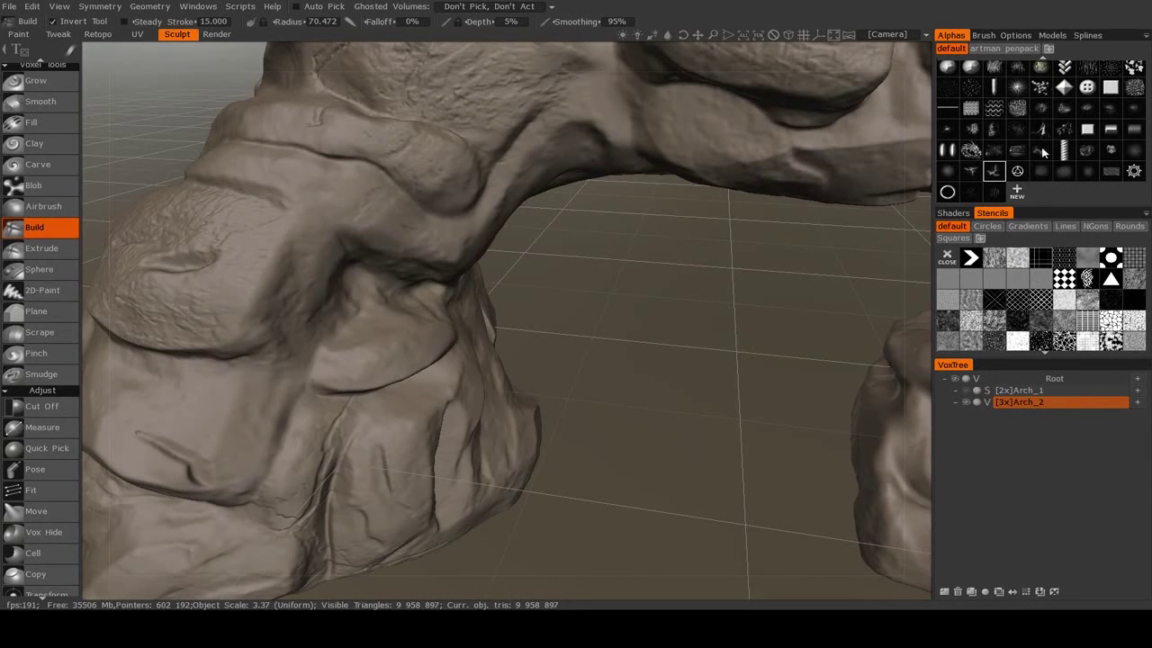
left_click(1041, 153)
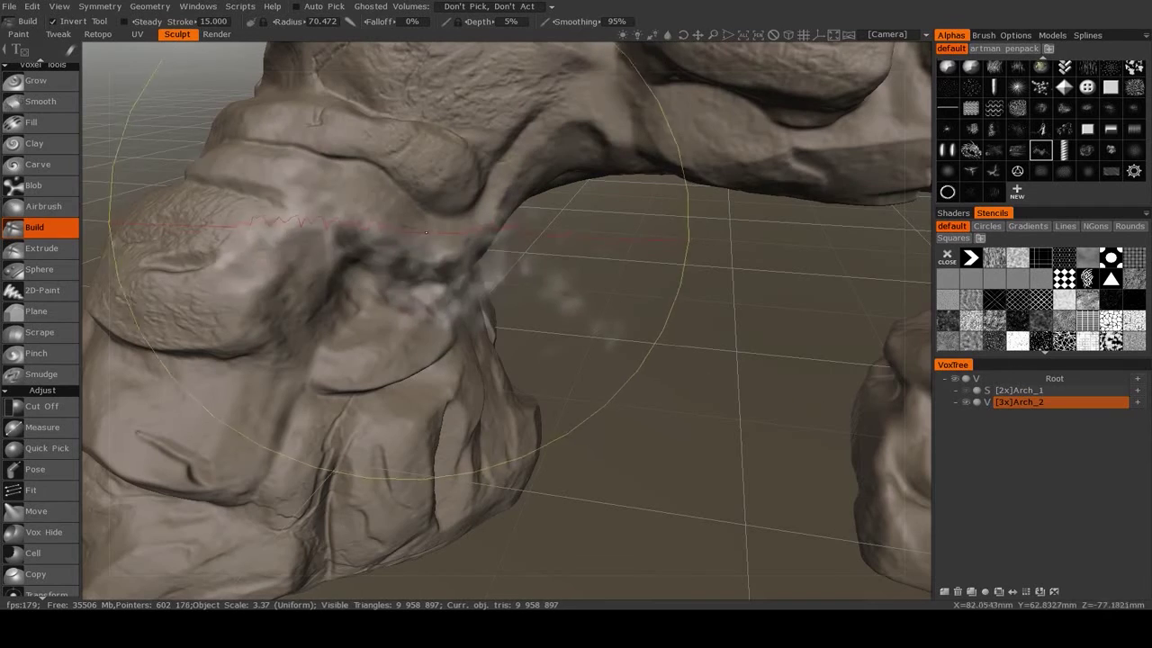
right_click_drag(418, 205, 378, 184)
left_click_drag(342, 232, 439, 252)
left_click_drag(554, 357, 578, 317)
left_click_drag(459, 298, 548, 303)
- Try the rough alpha on the bridge beneath the central peak and reduce the brush radius to 35.117
middle_click_drag(548, 303, 591, 293)
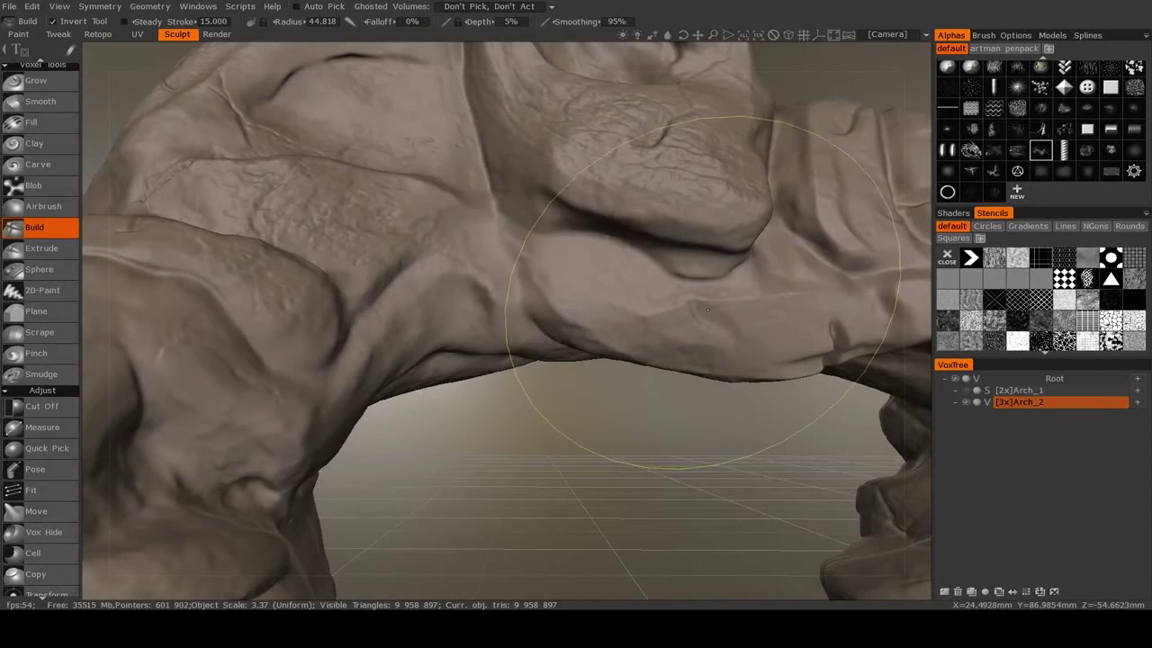
mouse_move(770, 193)
middle_mouse_down()
mouse_move(691, 267)
mouse_move(656, 348)
middle_mouse_up()
right_click_drag(656, 347, 620, 348)
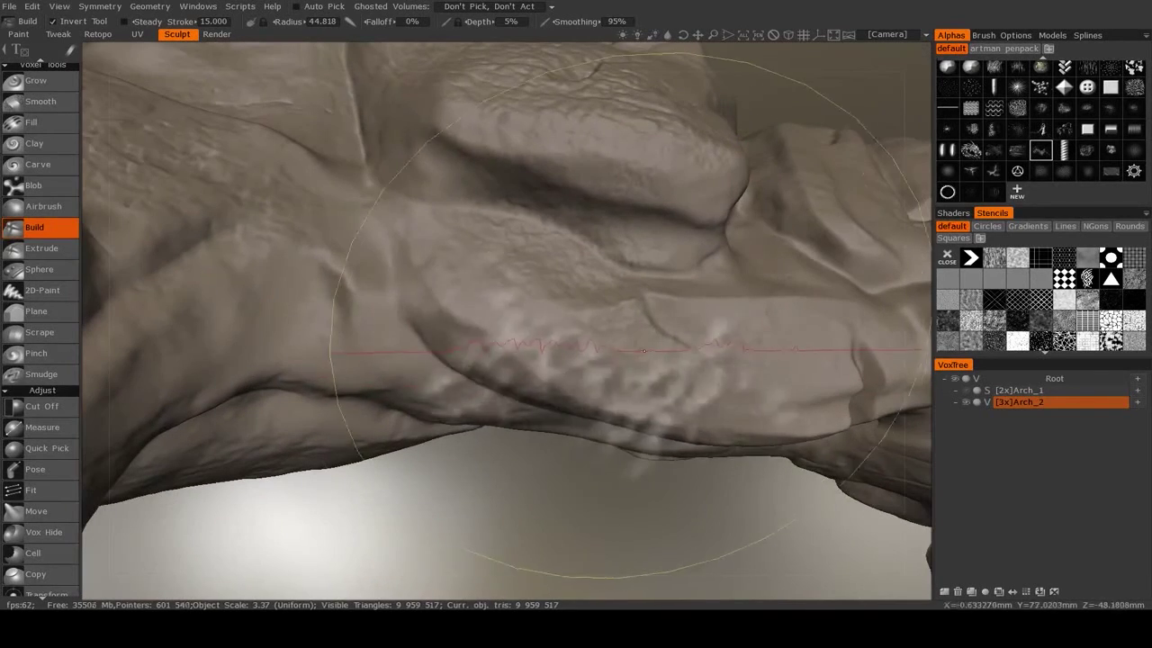
right_click_drag(739, 142, 629, 231, "alt")
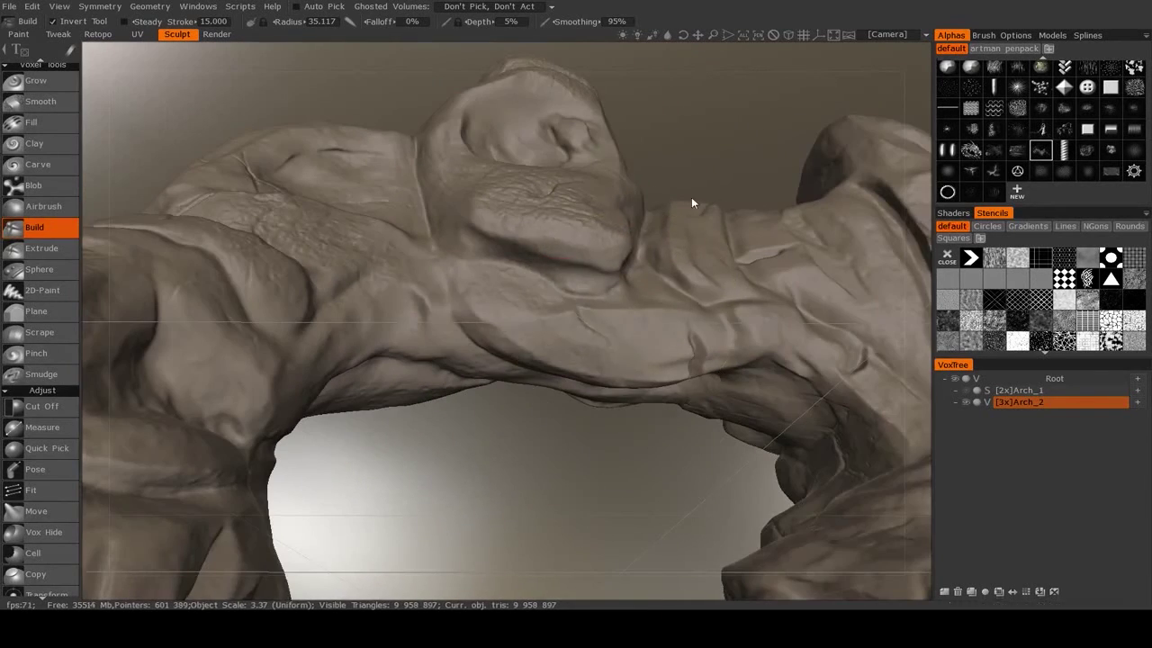
- Reduce the brush radius to 25.183 and brush rough detail over the side of the central peak's hollow
middle_click_drag(692, 204, 621, 263)
right_click_drag(609, 267, 650, 184, "alt")
middle_click_drag(638, 225, 586, 322, "alt")
right_click_drag(586, 321, 553, 382, "alt")
middle_click_drag(552, 381, 523, 438)
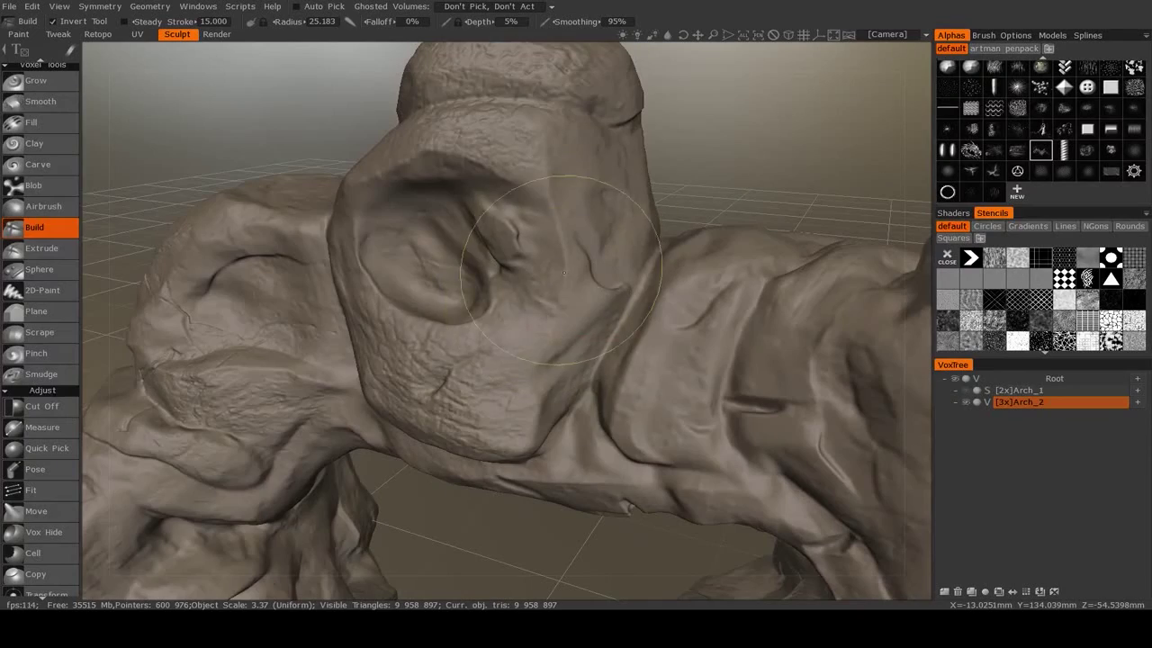
left_click_drag(557, 302, 566, 251, "alt")
right_click_drag(565, 252, 585, 202, "alt")
mouse_move(549, 236)
left_mouse_down()
mouse_move(676, 236)
mouse_move(617, 288)
mouse_move(750, 222)
mouse_move(774, 244)
left_mouse_up()
- Examine the brushed rock detail across the whole arch from the front, the ends and the back
right_click_drag(576, 225, 547, 301, "alt")
left_click_drag(547, 302, 621, 287, "alt")
right_click_drag(620, 286, 604, 340, "alt")
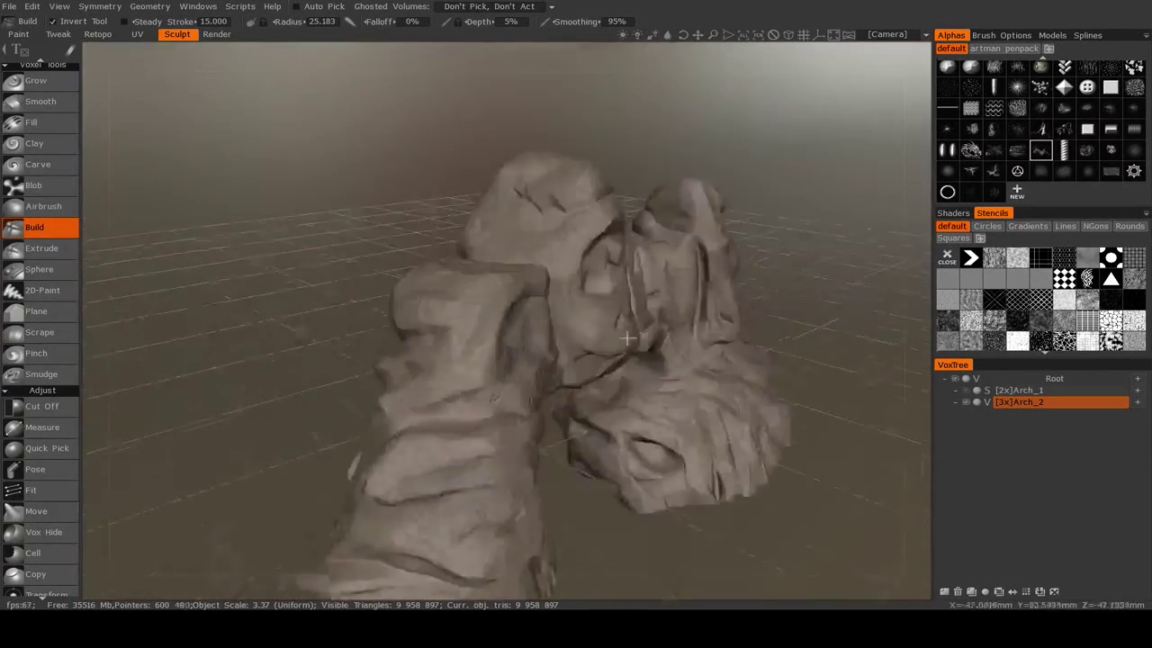
left_click_drag(604, 340, 696, 374, "alt")
right_click_drag(696, 374, 607, 344, "alt")
left_click_drag(607, 344, 676, 342, "alt")
mouse_move(676, 342)
middle_mouse_down("alt")
mouse_move(610, 320)
mouse_move(617, 329)
mouse_move(506, 339)
mouse_move(506, 317)
middle_mouse_up("alt")
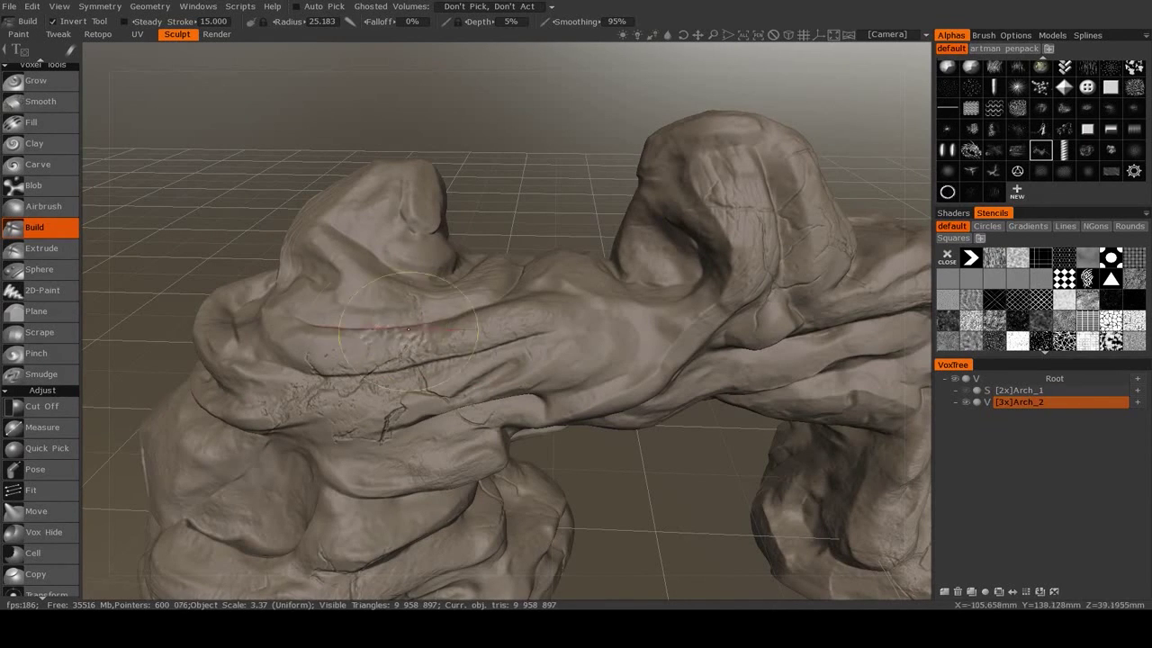
mouse_move(630, 406)
middle_mouse_down("alt")
mouse_move(668, 353)
mouse_move(607, 319)
middle_mouse_up("alt")
right_click_drag(606, 318, 570, 362, "alt")
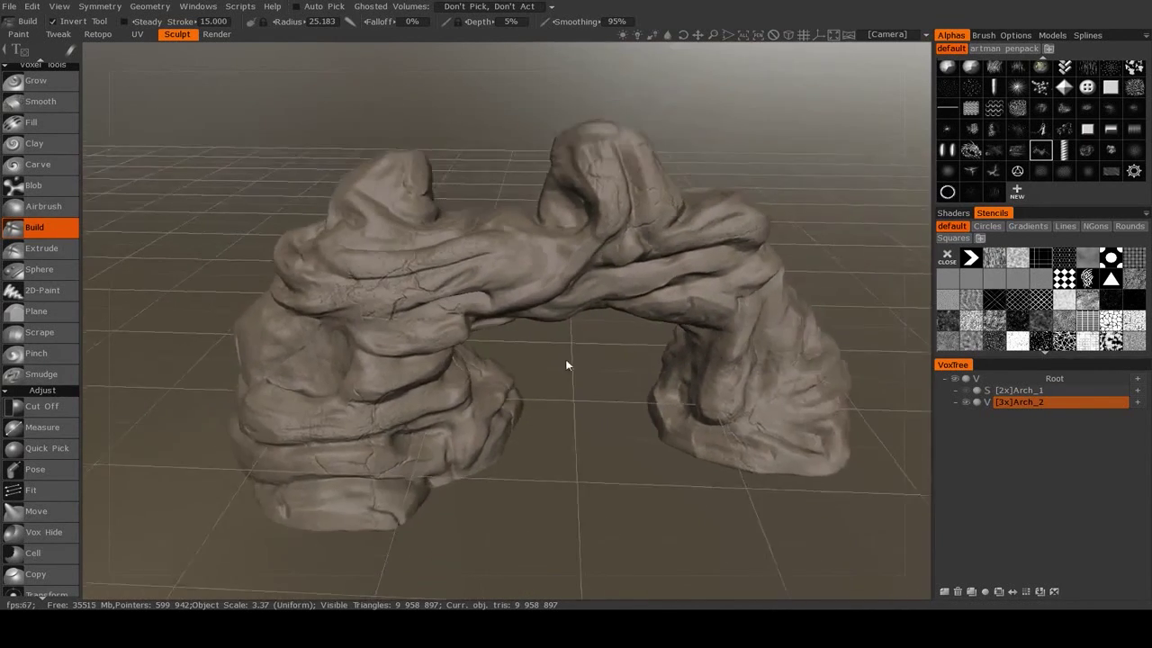
mouse_move(570, 360)
left_mouse_down("alt")
mouse_move(630, 343)
mouse_move(604, 325)
left_mouse_up("alt")
middle_click_drag(604, 325, 576, 371, "alt")
right_click_drag(577, 371, 706, 367, "alt")
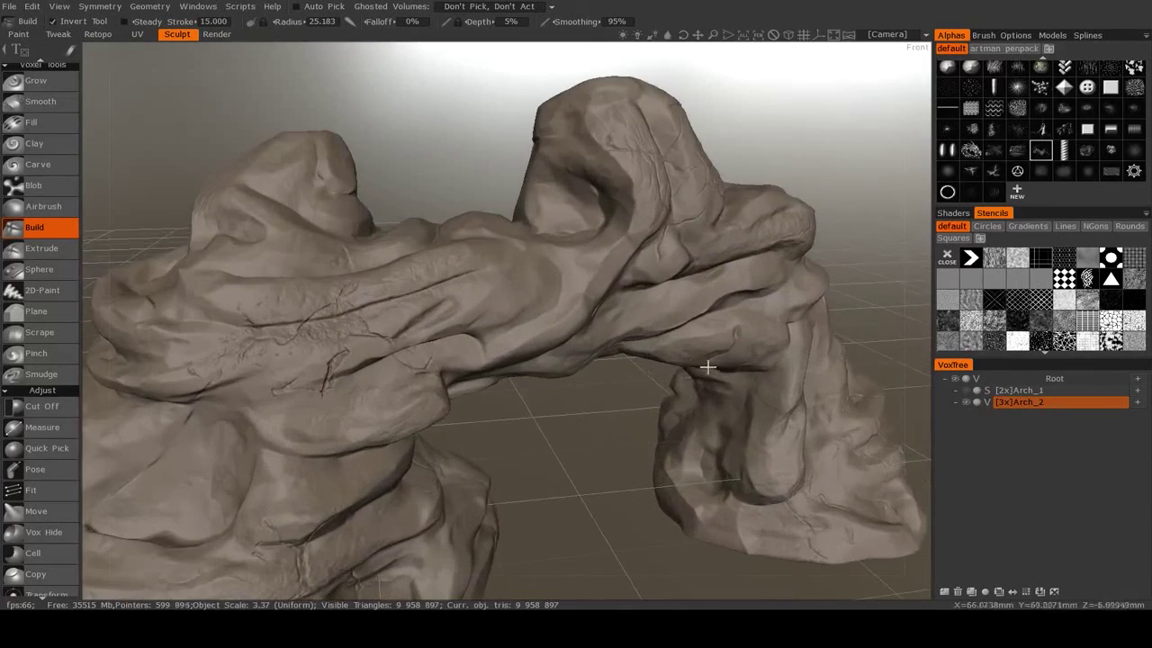
middle_click_drag(706, 366, 567, 415)
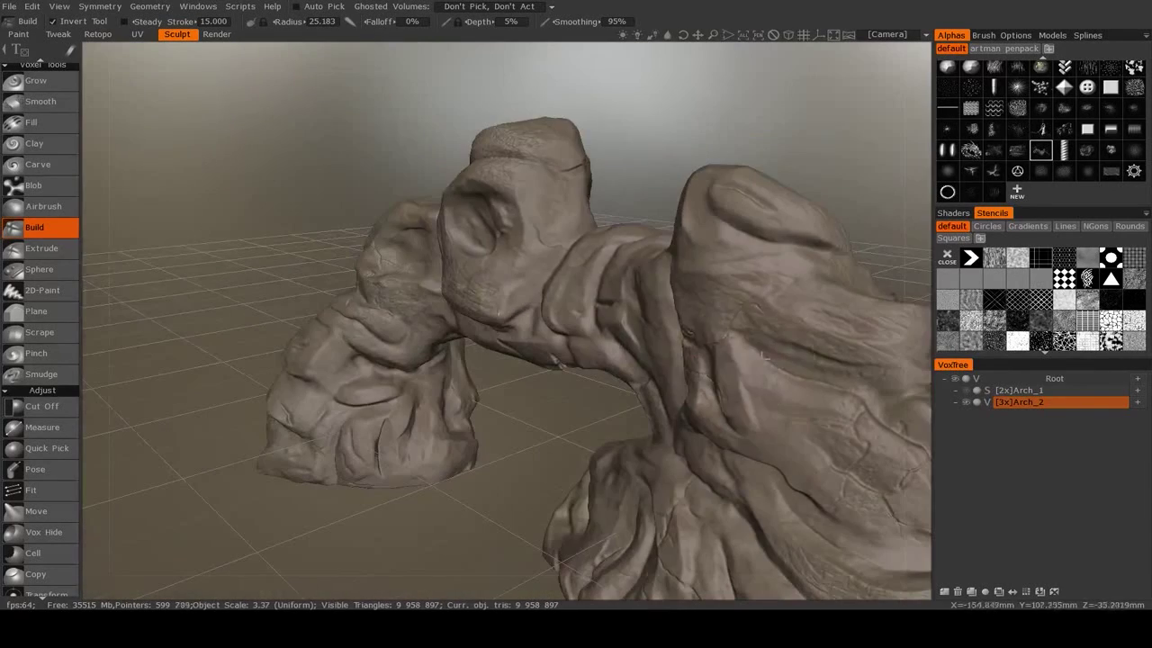